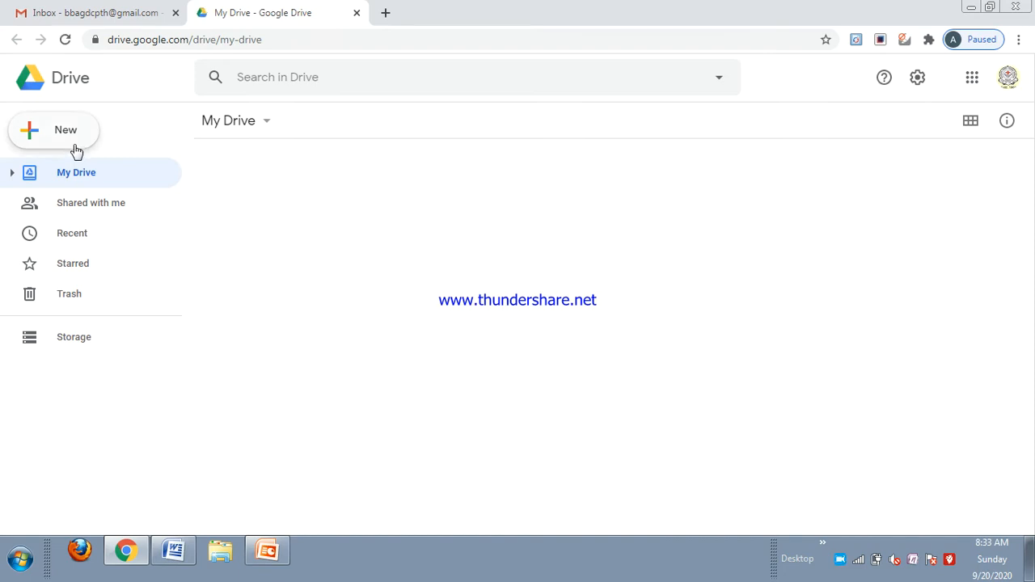
Create a blank Google Form from Drive and name it "LSMGPG ASSESMENT 1".
click(65, 138)
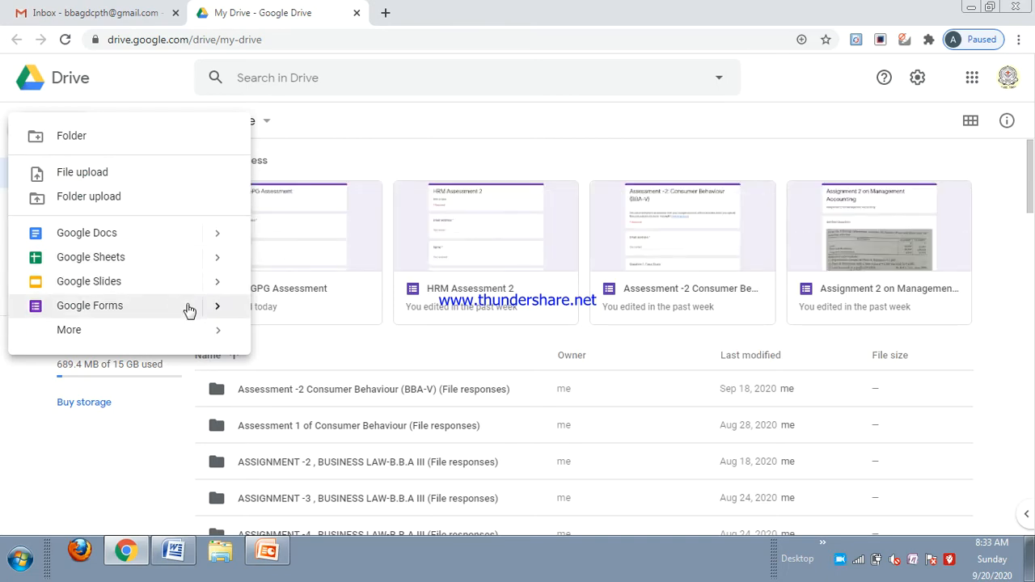
click(187, 311)
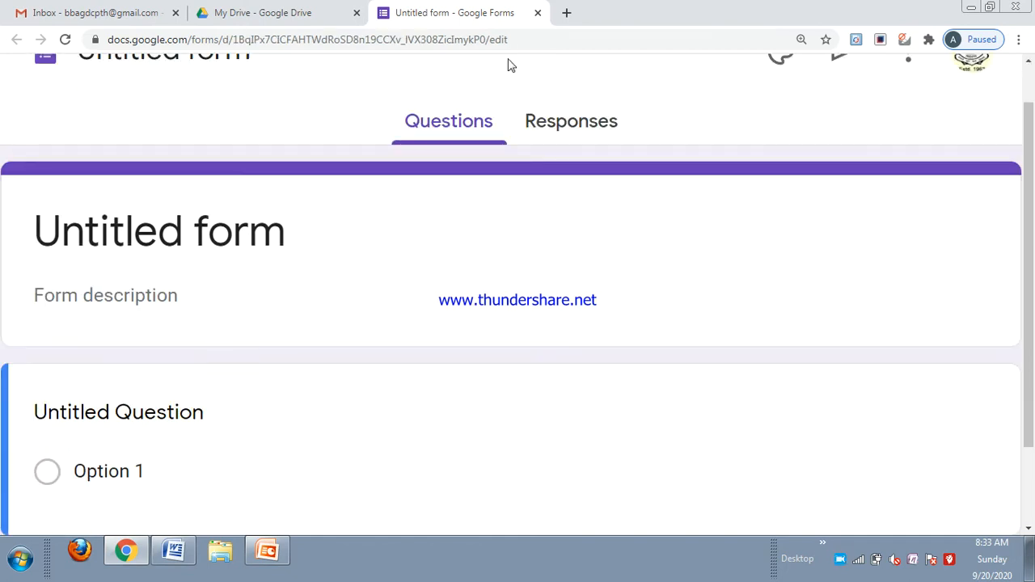
scroll(1028, 134, up, 1)
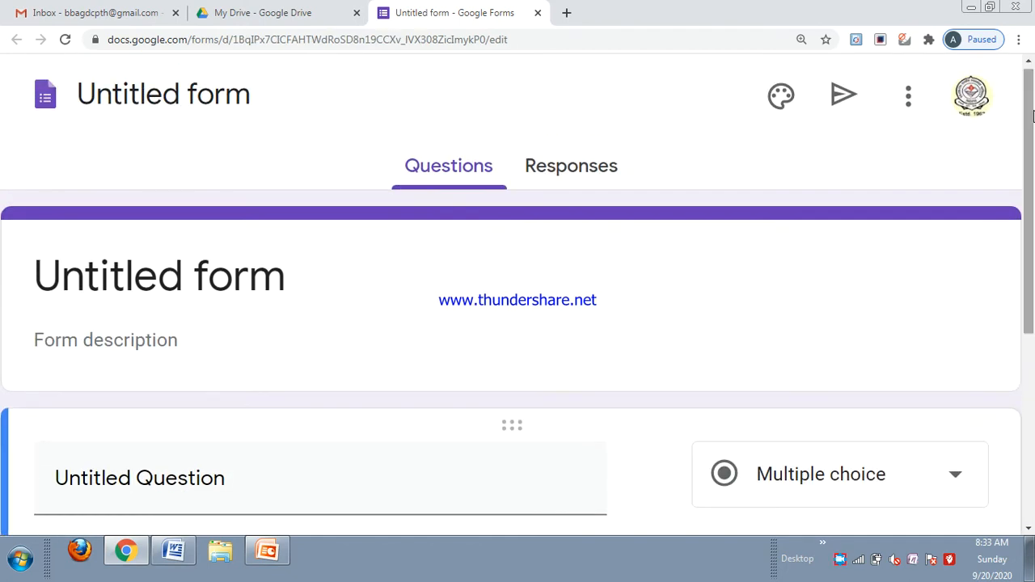
click(257, 95)
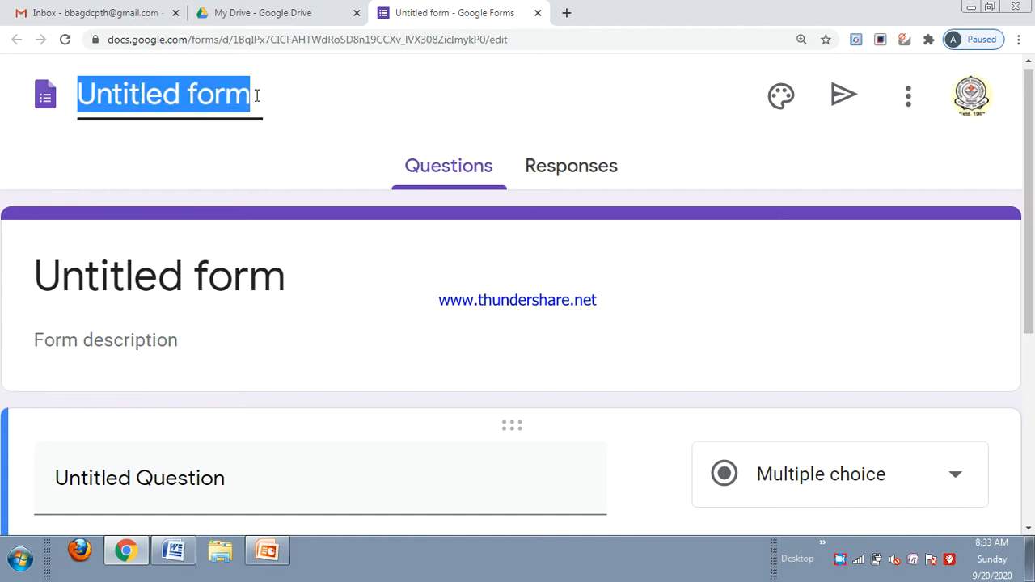
text(L)
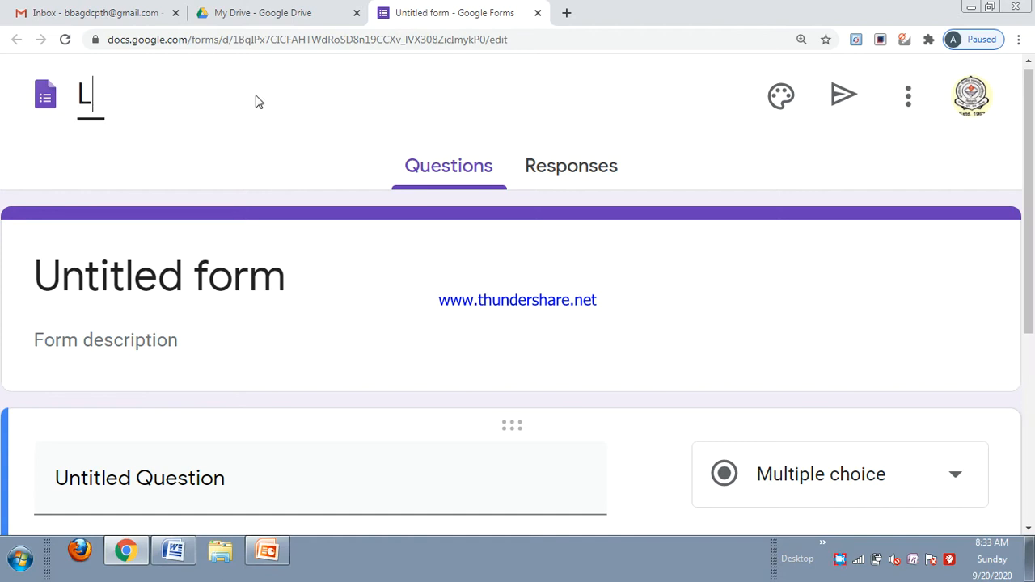
text(SMGPG )
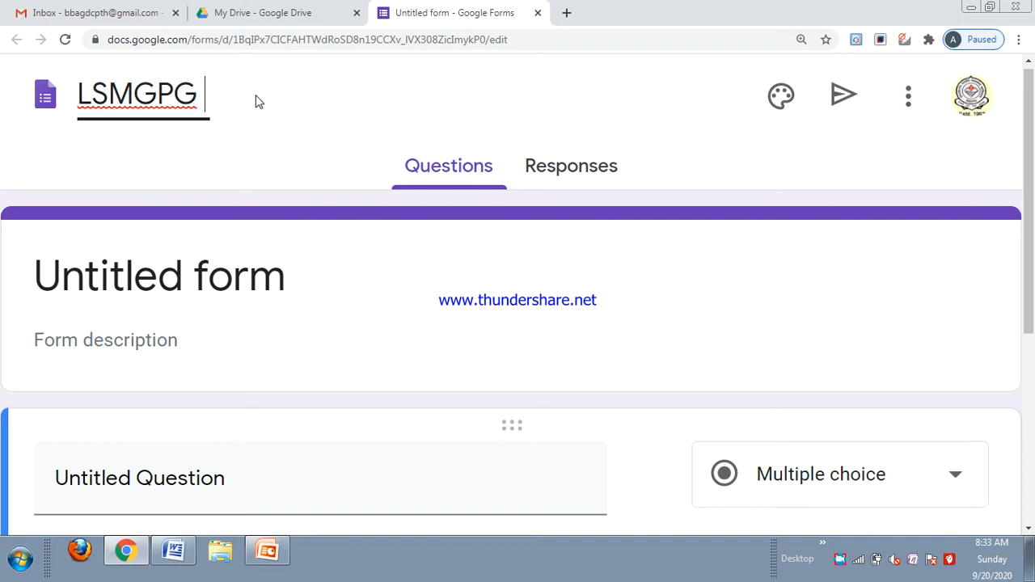
text(ASSESM)
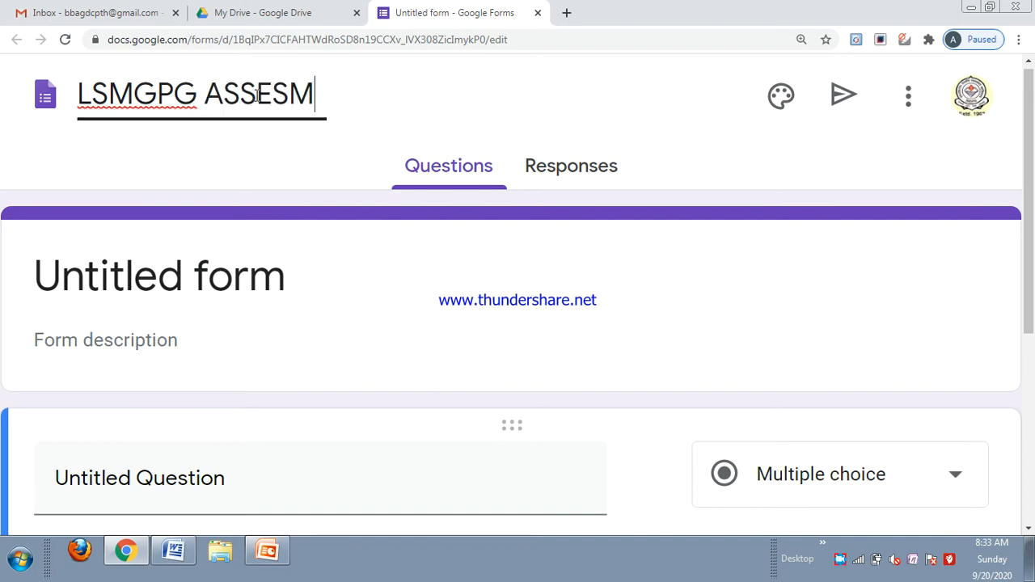
text(ENT 1)
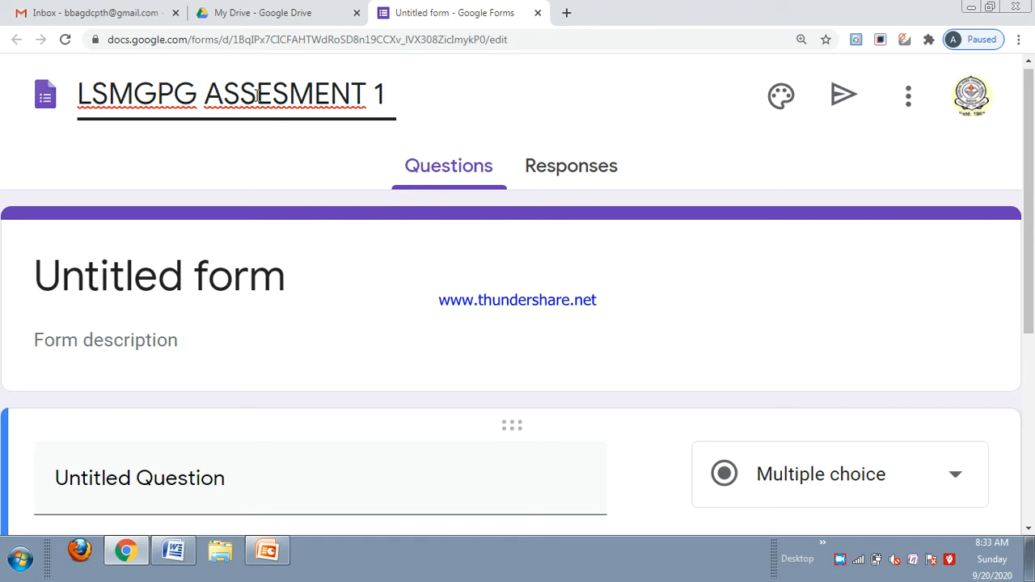
Enter "BBA III Sem" as the form description below the form title.
click(232, 344)
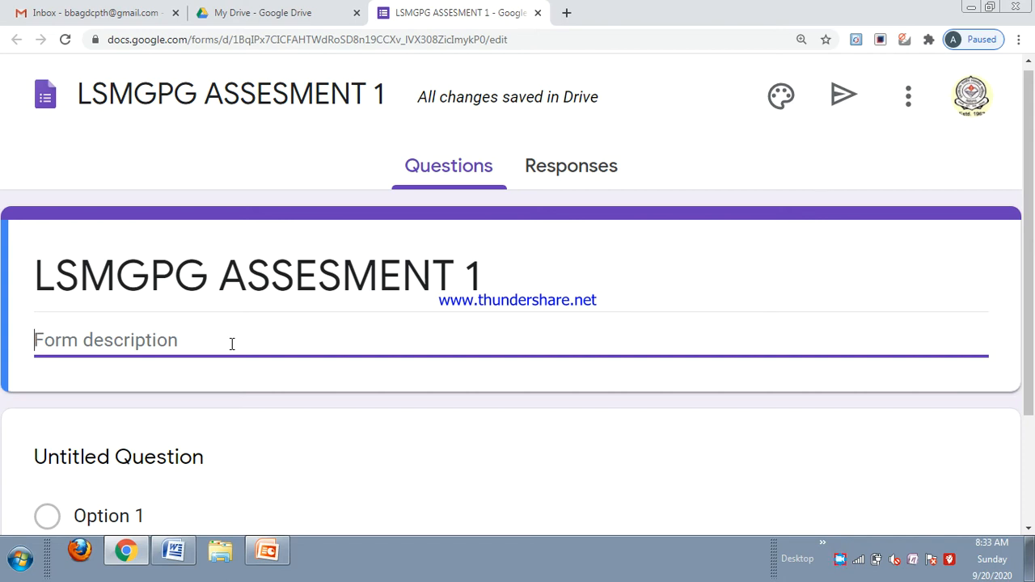
text(BBA )
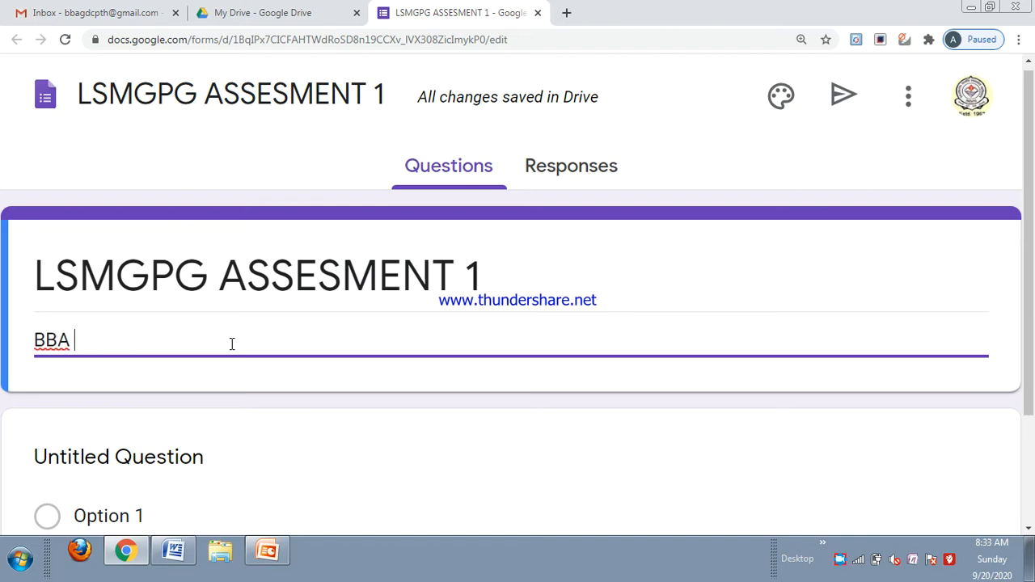
text(III S)
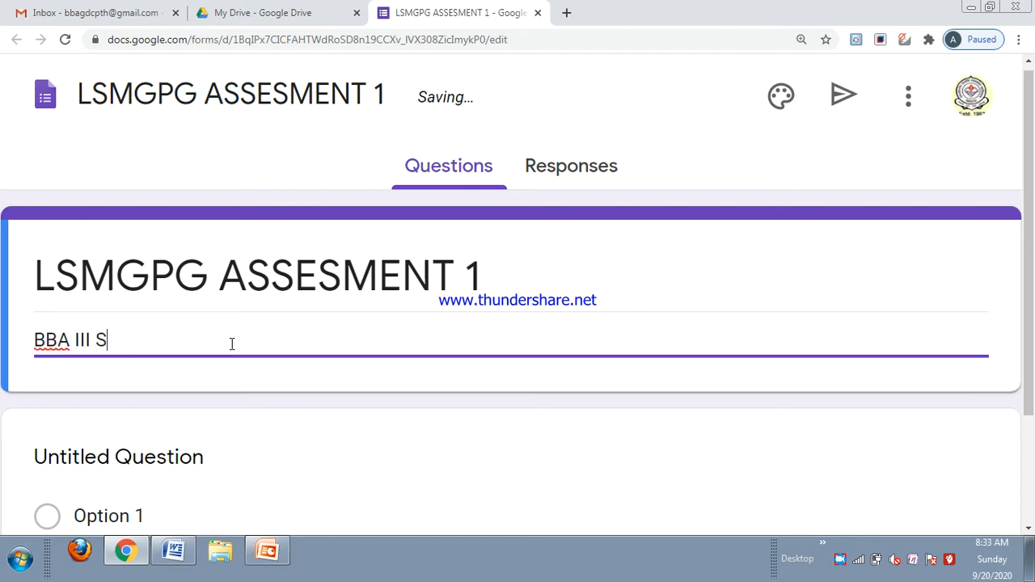
text(em)
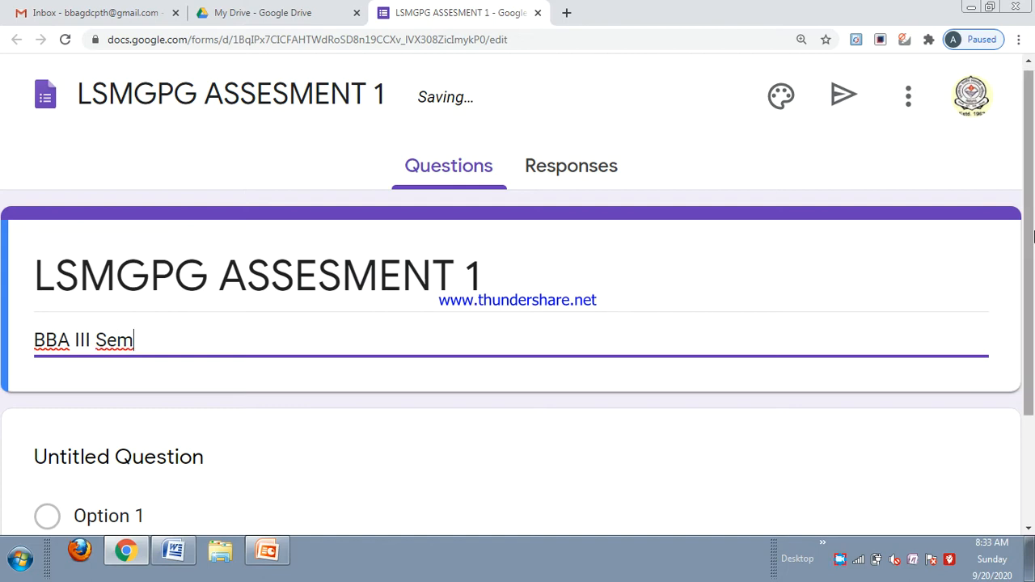
Replace the untitled first question's text with "Name".
drag(1031, 235, 1030, 296)
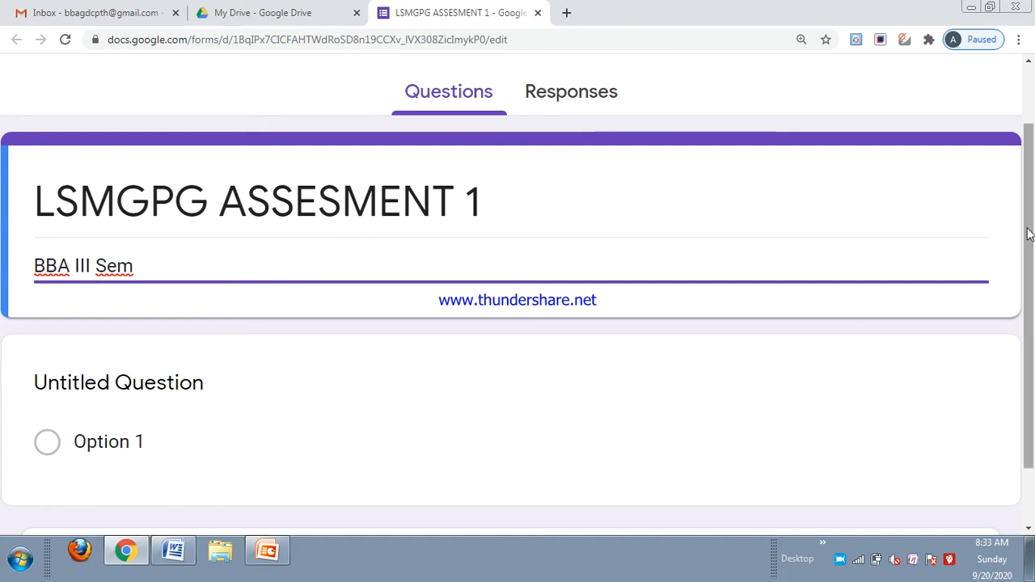
drag(1030, 231, 1031, 300)
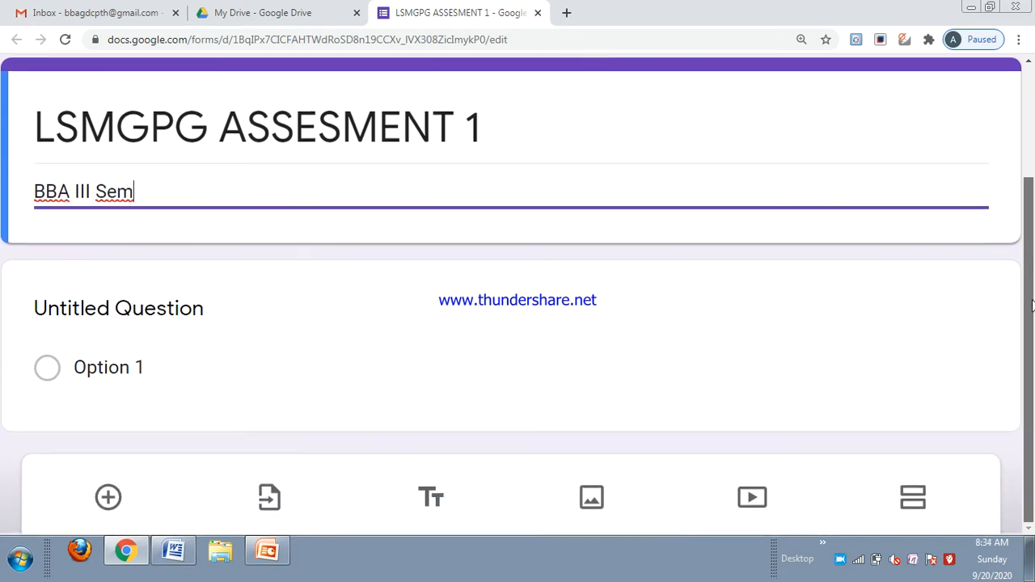
click(173, 309)
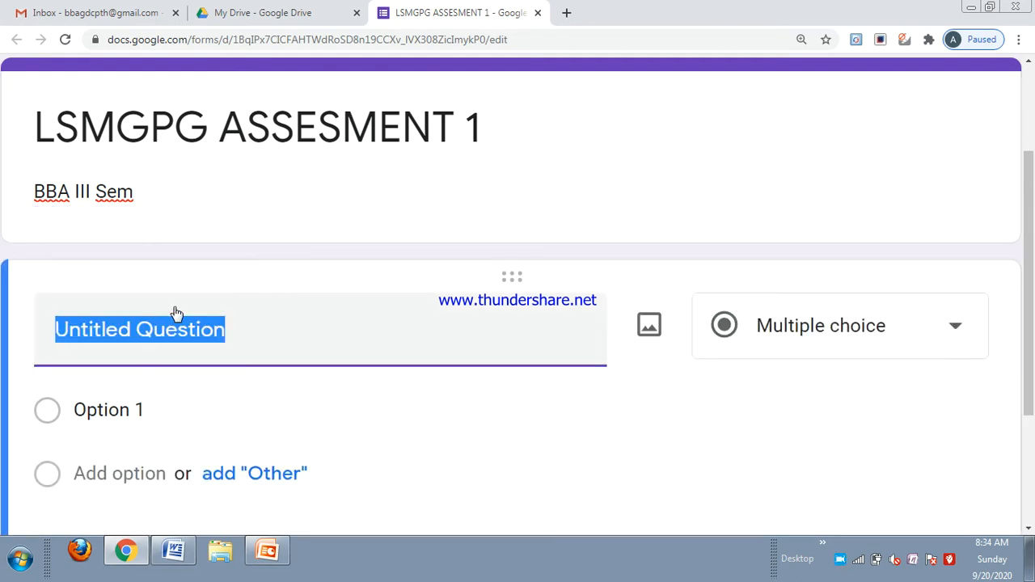
text(Name)
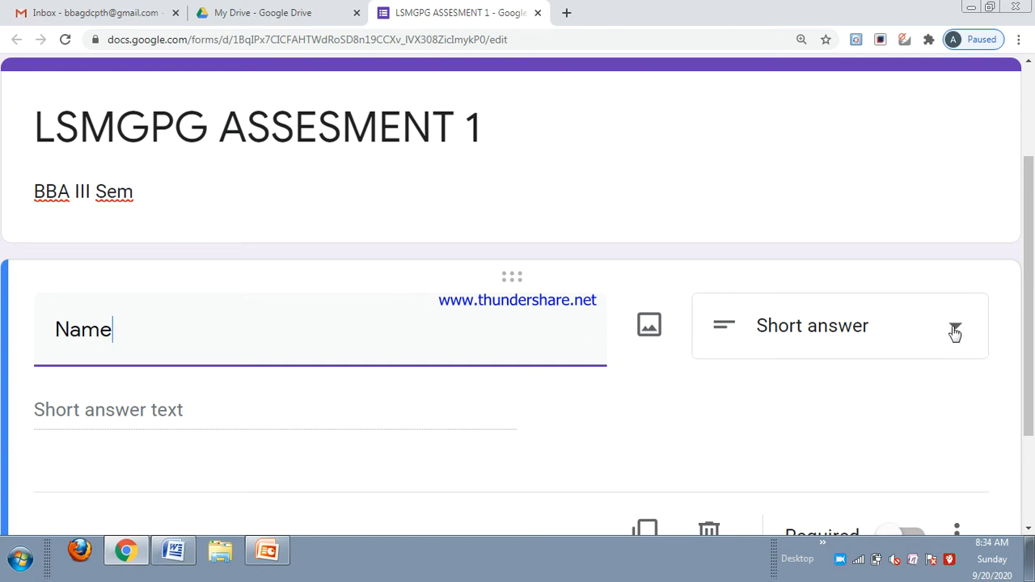
Review the answer types available for the Name question, from short answer to grids and date, without changing the type.
click(956, 331)
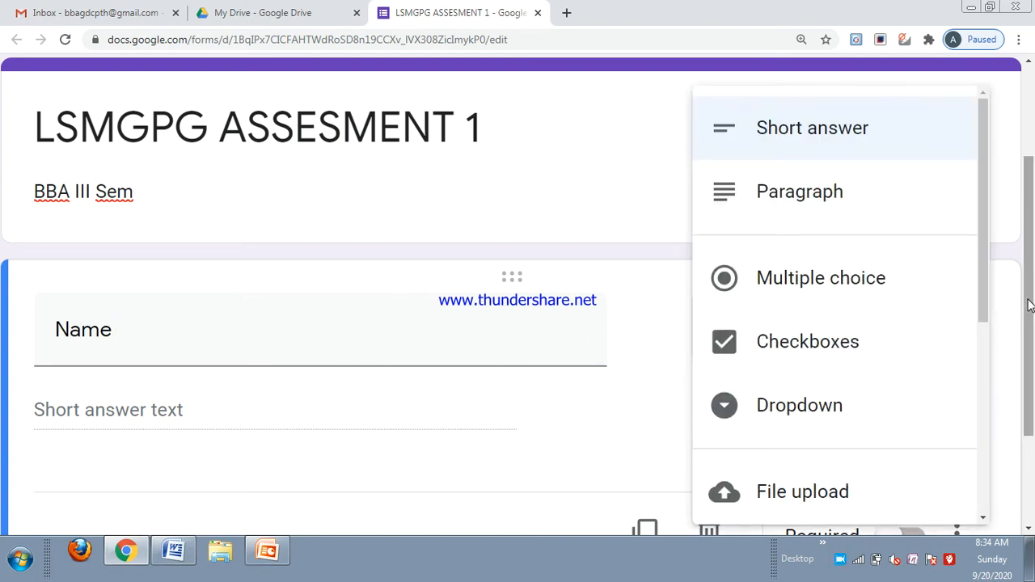
drag(1029, 304, 1030, 281)
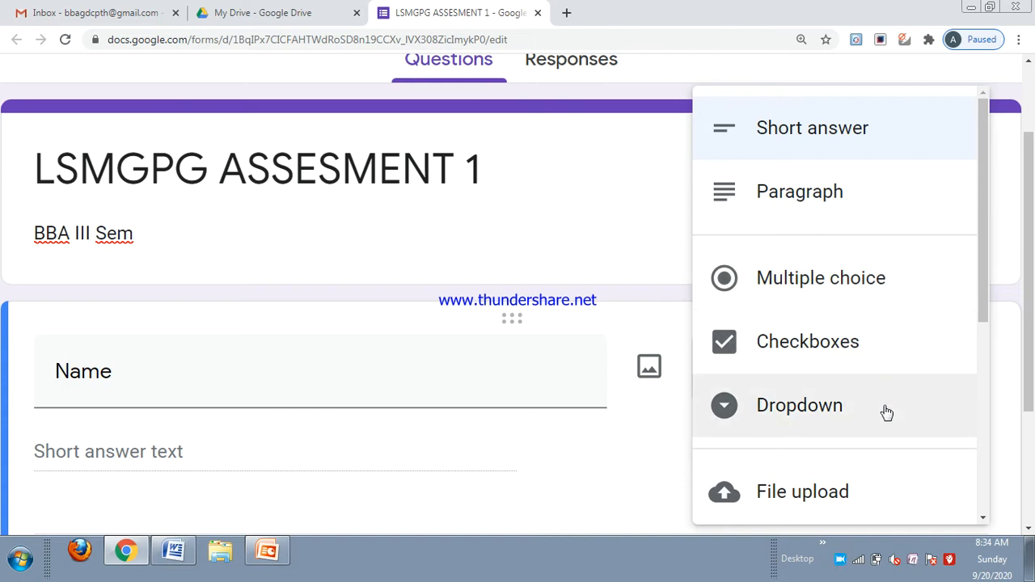
drag(984, 318, 994, 422)
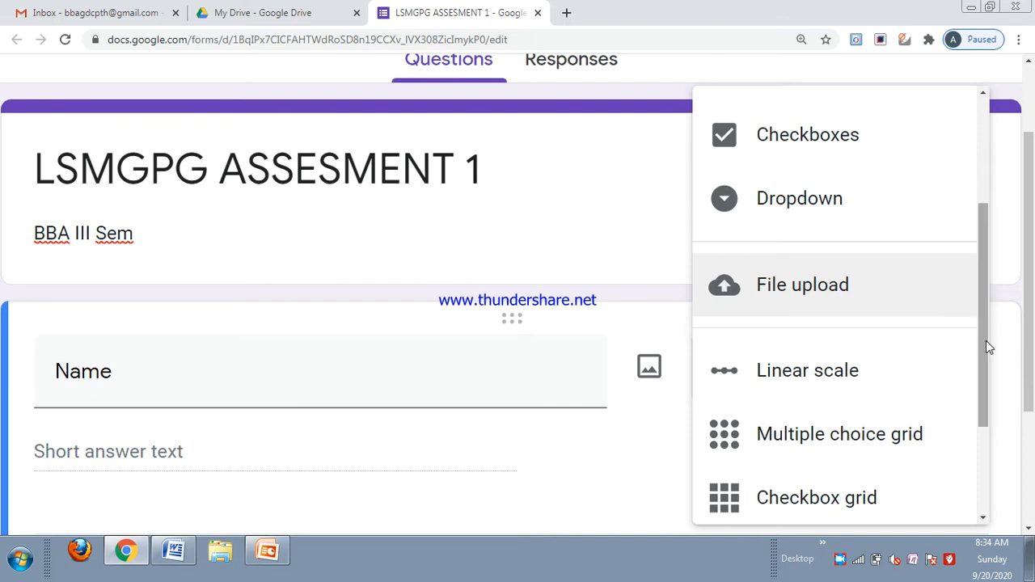
drag(984, 340, 984, 383)
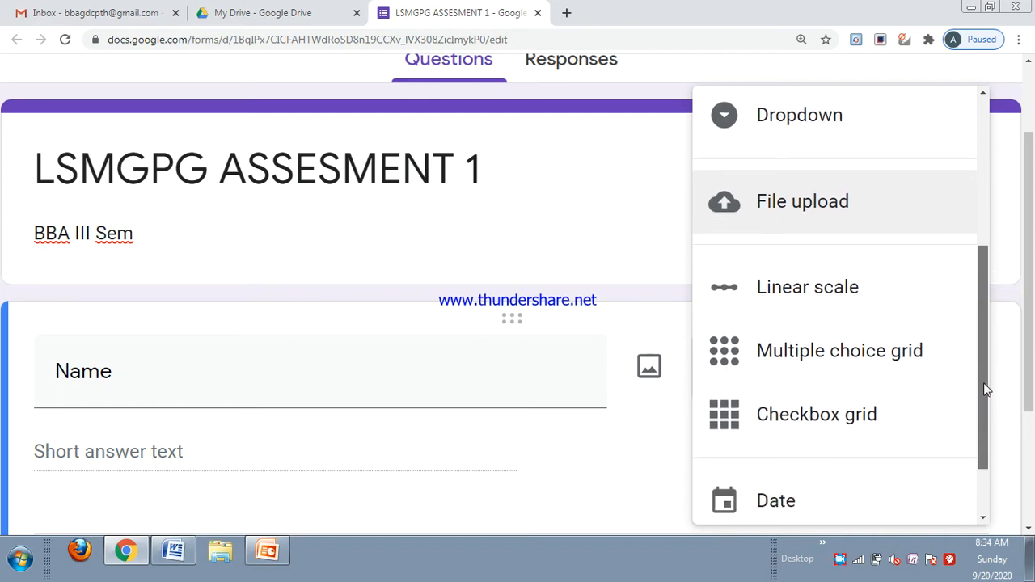
drag(984, 382, 983, 388)
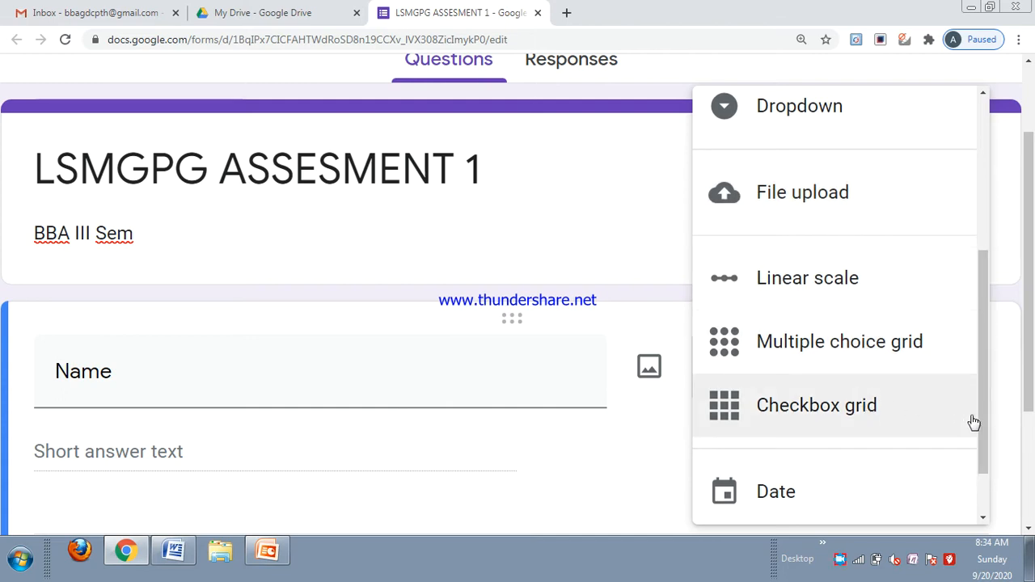
drag(984, 422, 983, 391)
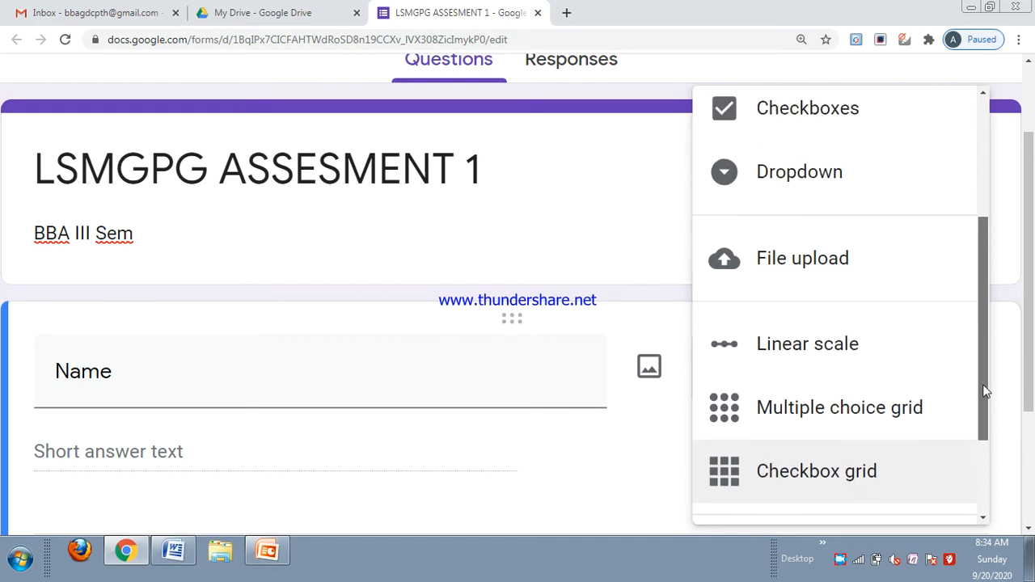
click(627, 258)
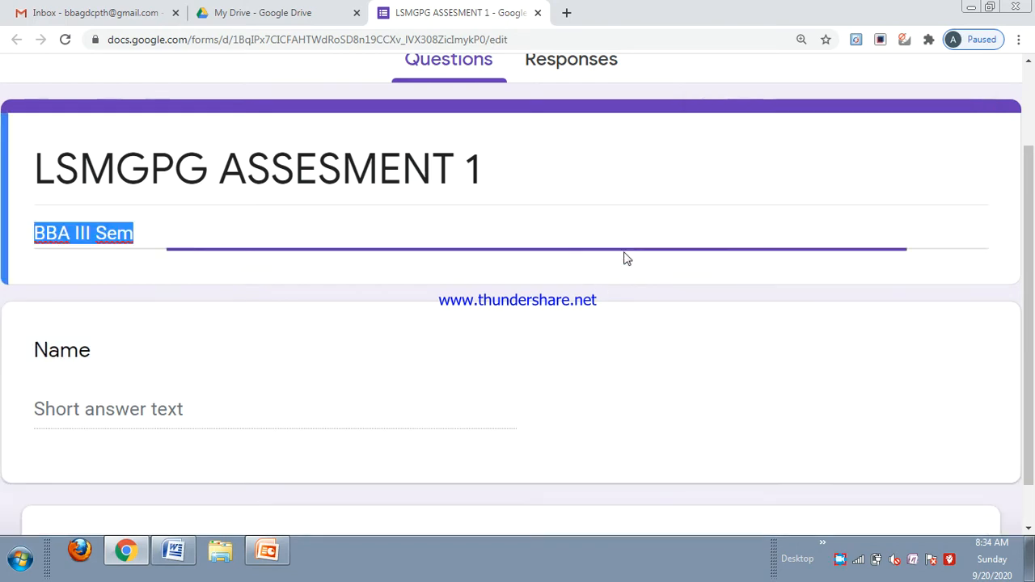
Make the Name question required.
click(268, 348)
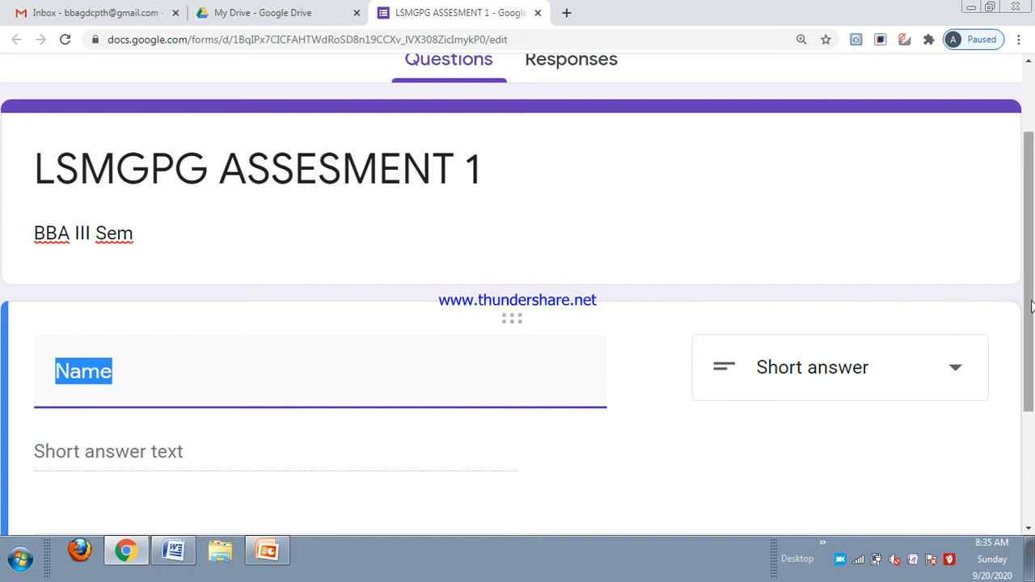
drag(1032, 305, 1033, 434)
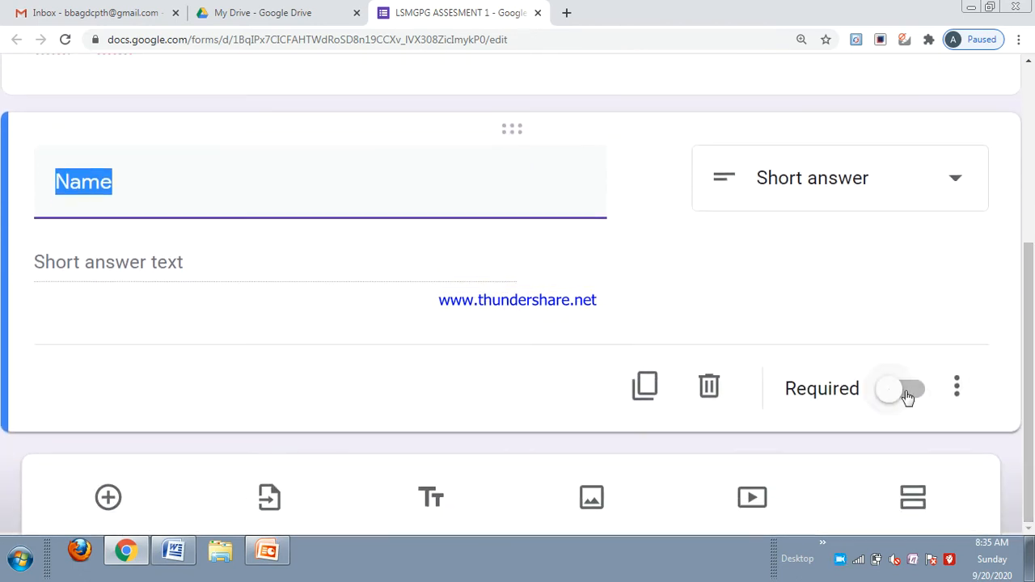
click(908, 394)
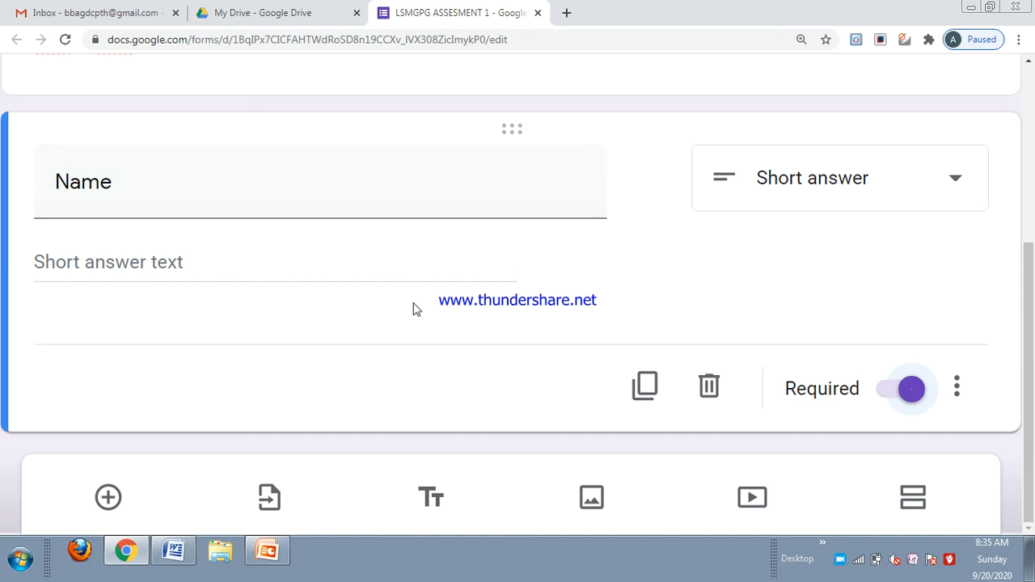
Add a second question titled "Father's Name" and make it required.
click(108, 497)
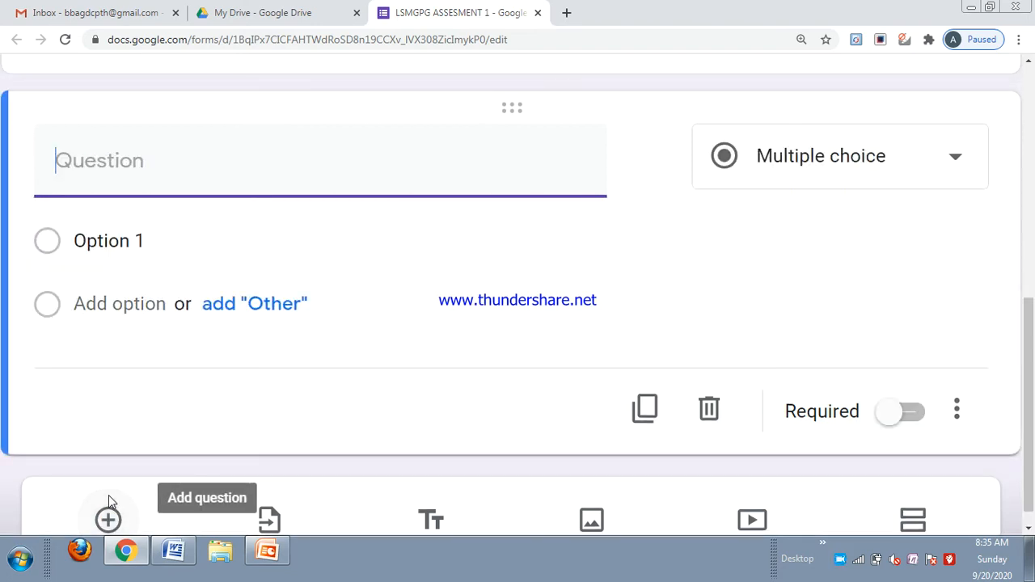
text(Fathe)
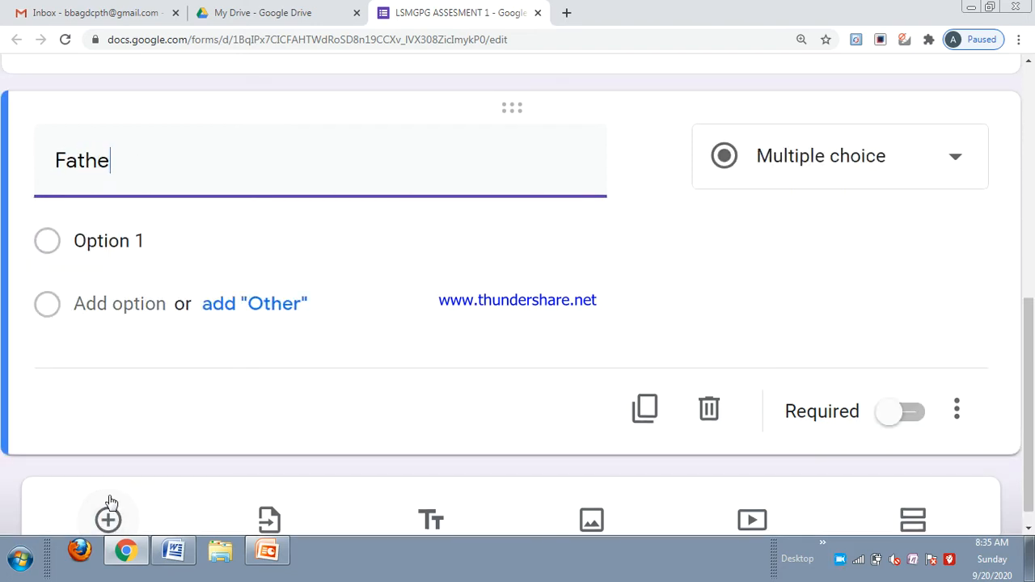
text(r's N)
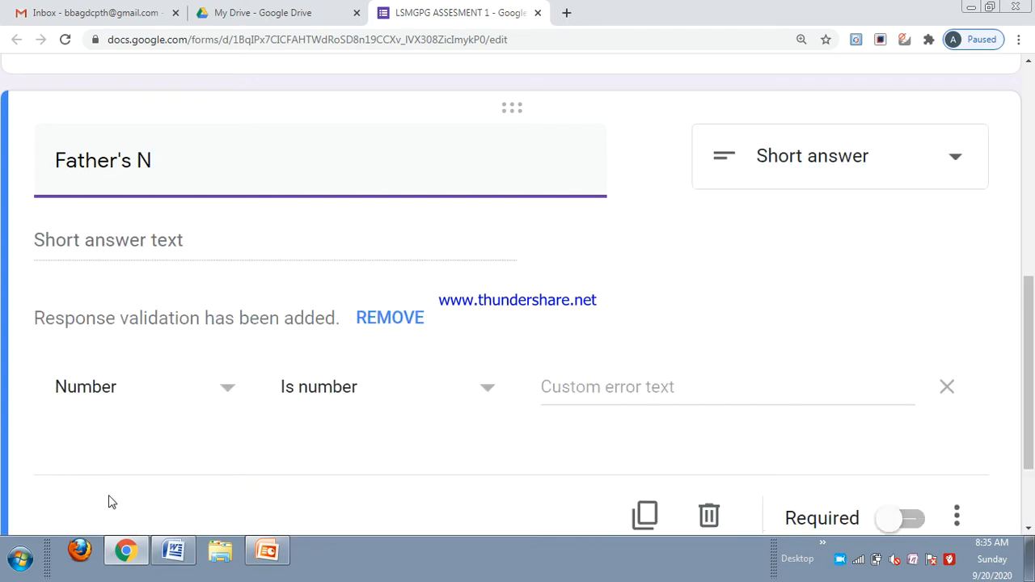
text(am)
key(BackSpace)
key(BackSpace)
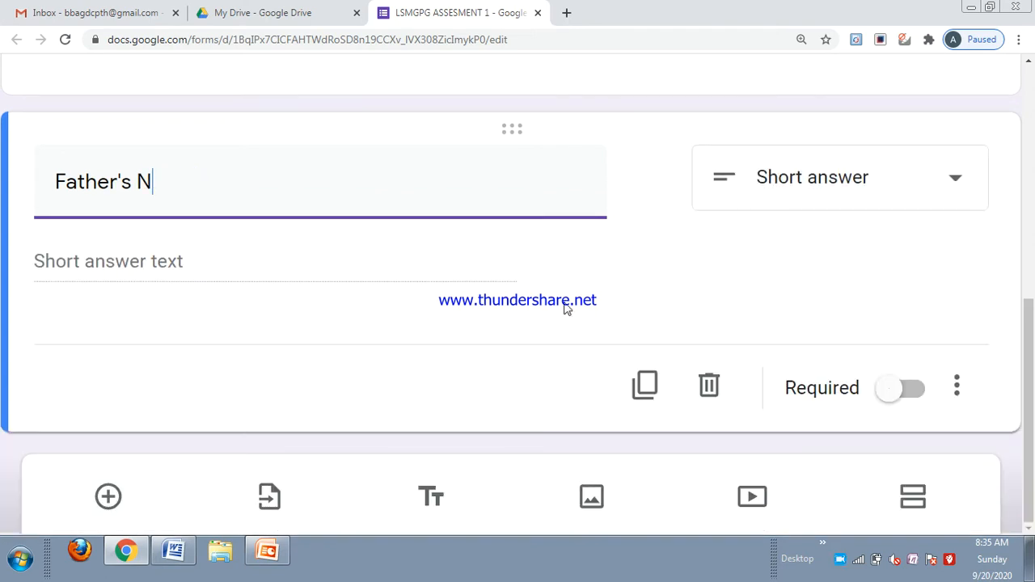
text(ame)
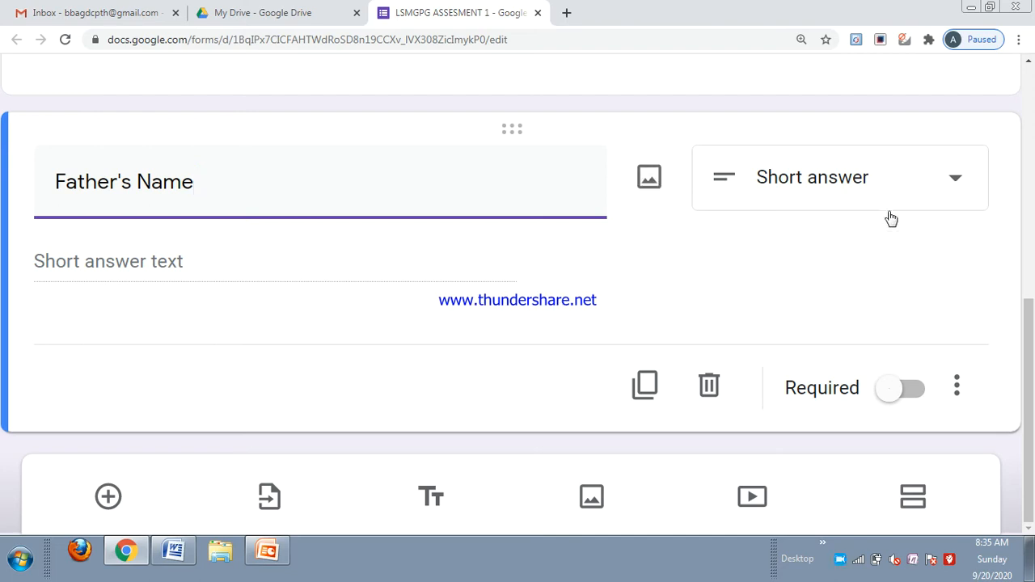
click(912, 388)
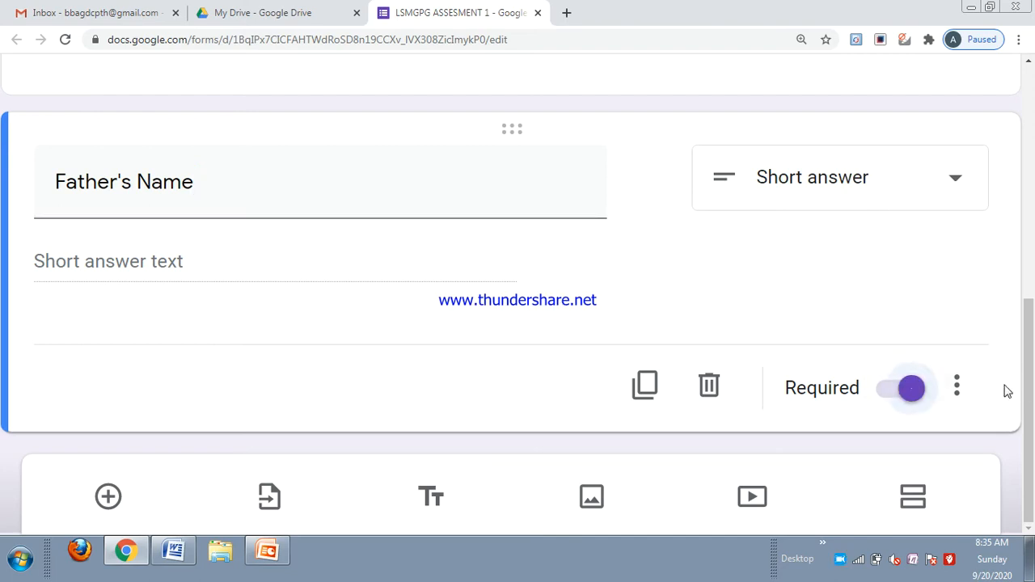
Add a third question titled "Contact No." and make it required.
click(103, 501)
text(Co)
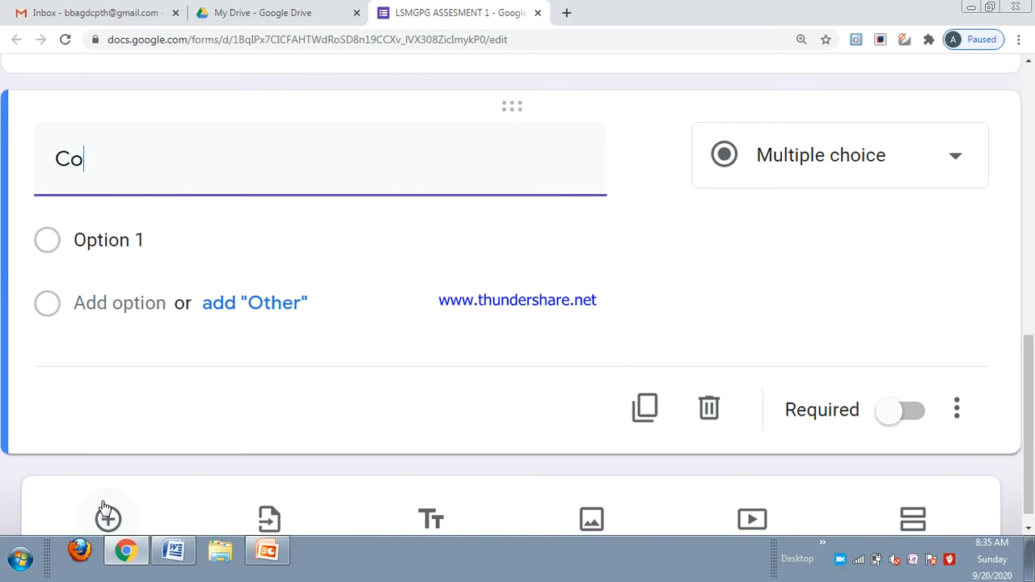
text(ntact No.)
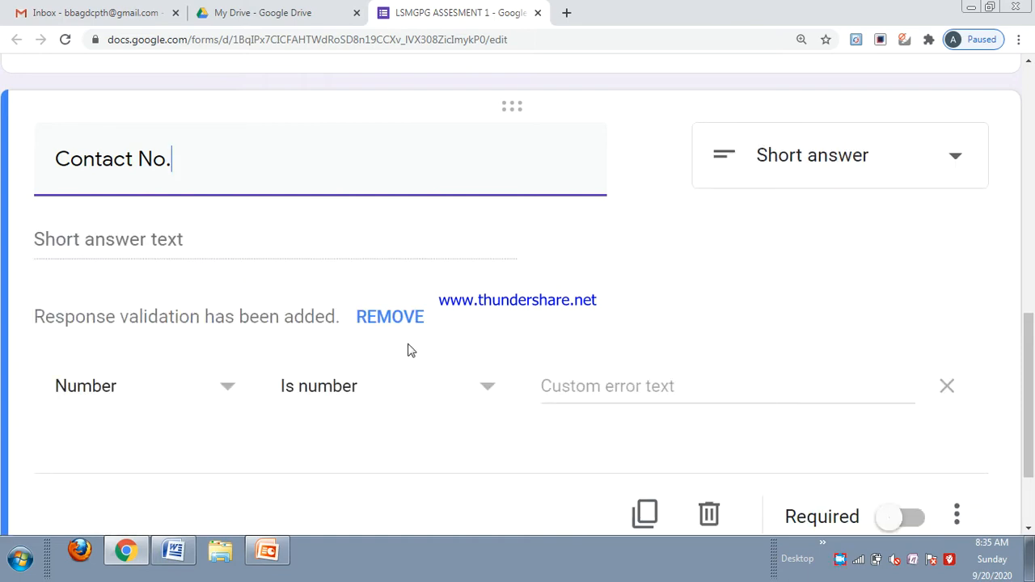
click(914, 517)
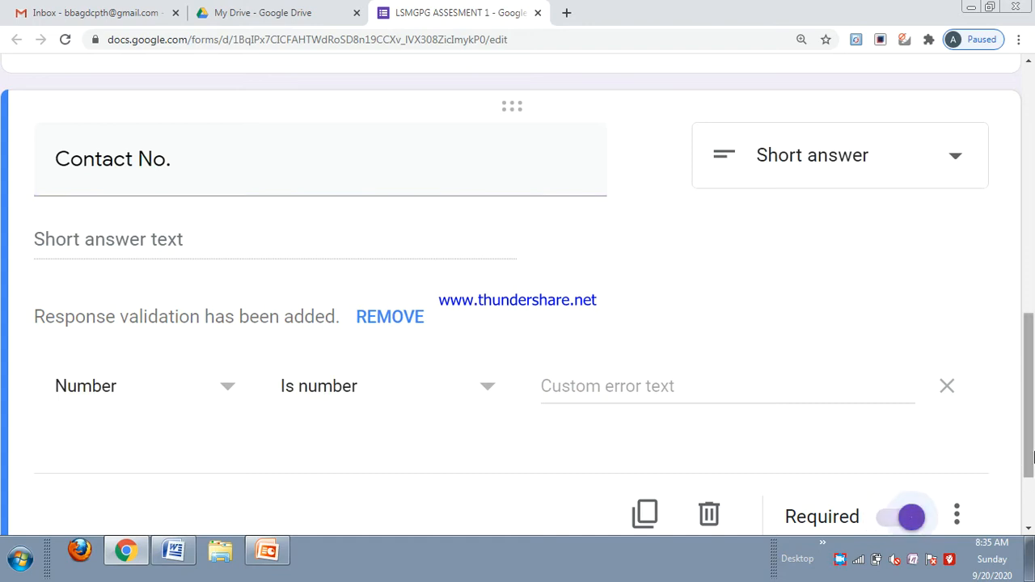
In the form settings, turn on Collect email addresses and Limit to 1 response.
drag(1031, 451, 1031, 202)
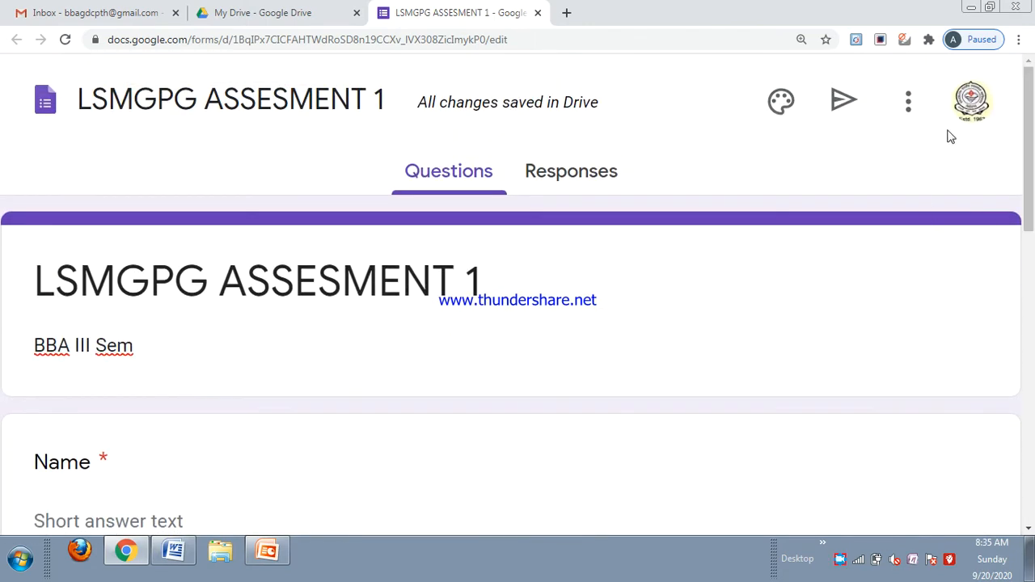
click(910, 105)
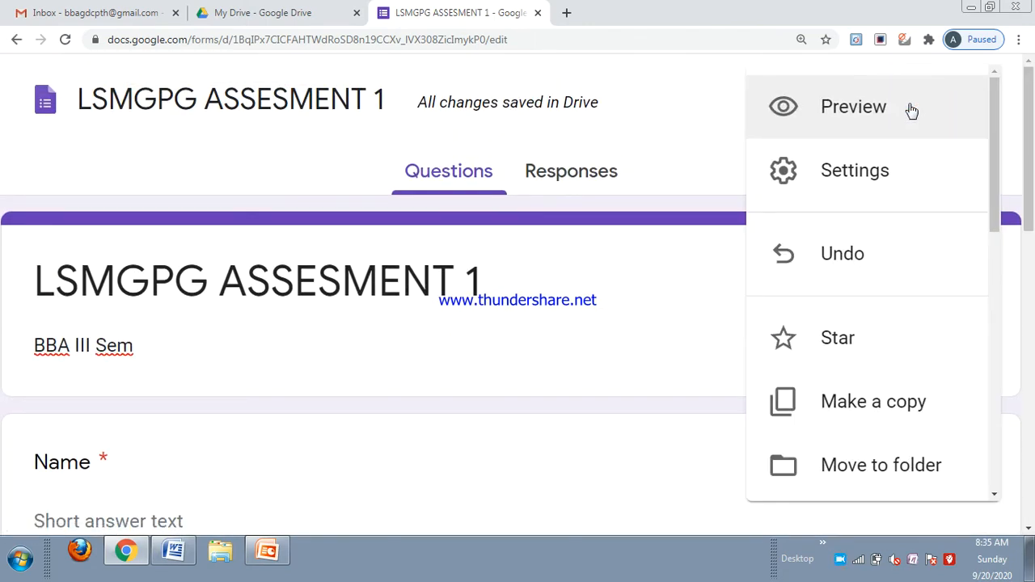
click(892, 174)
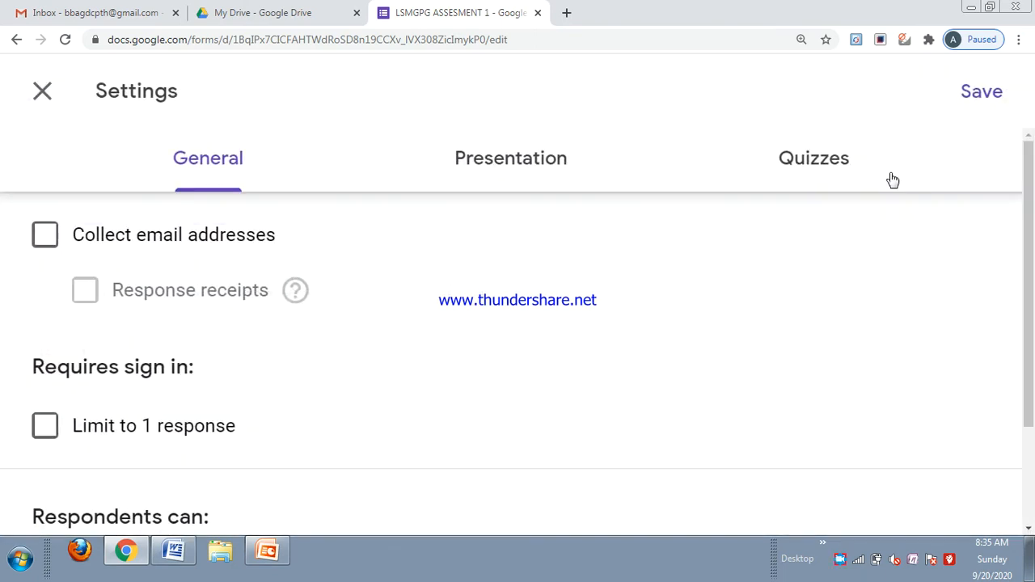
click(47, 241)
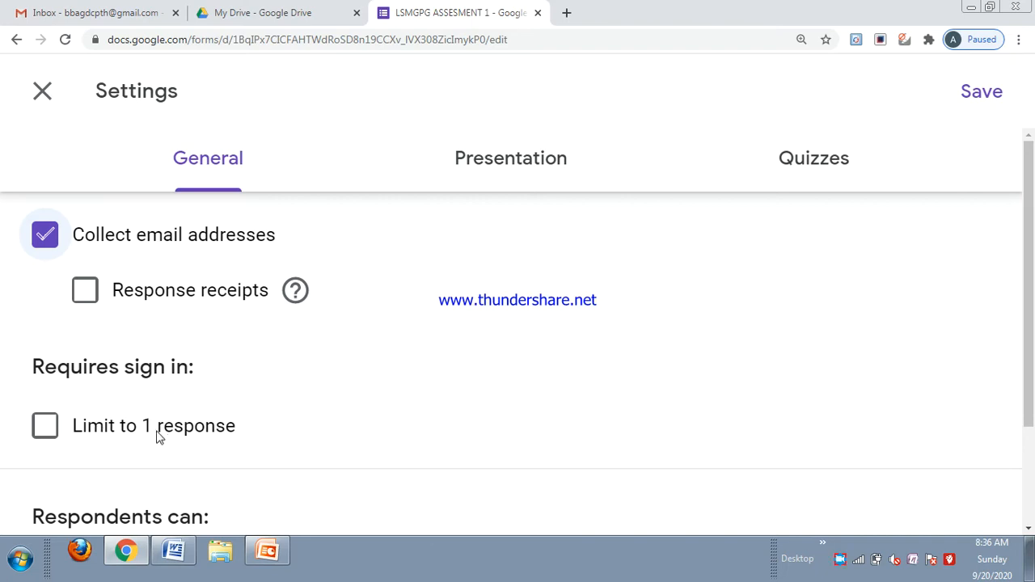
click(46, 429)
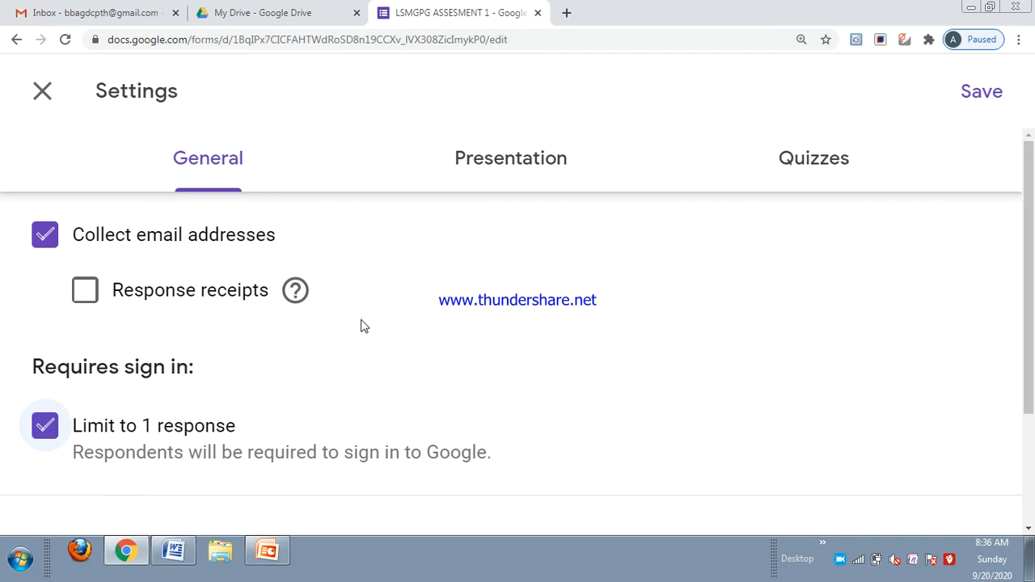
Turn the form into a quiz and save the settings.
click(822, 167)
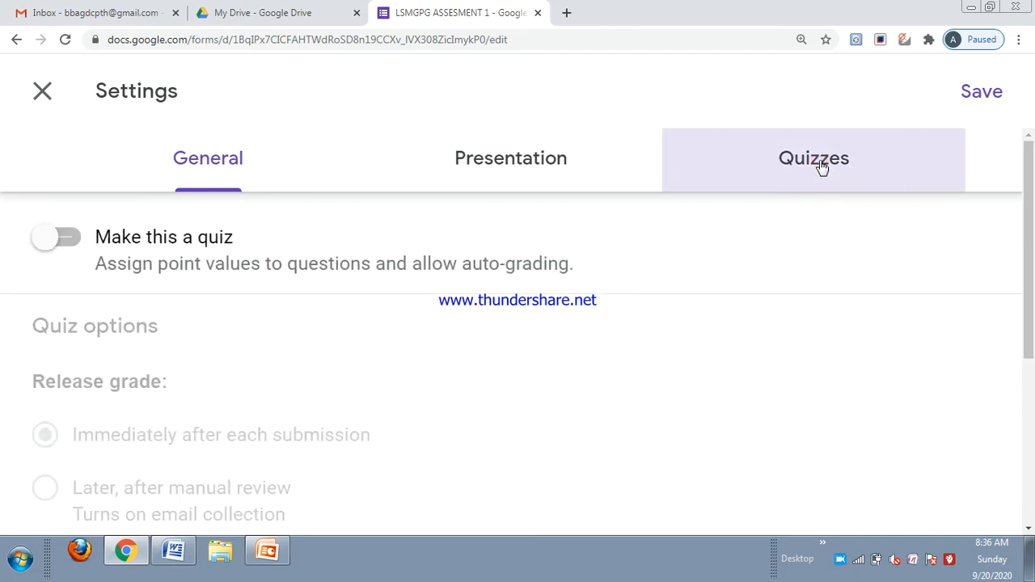
click(71, 240)
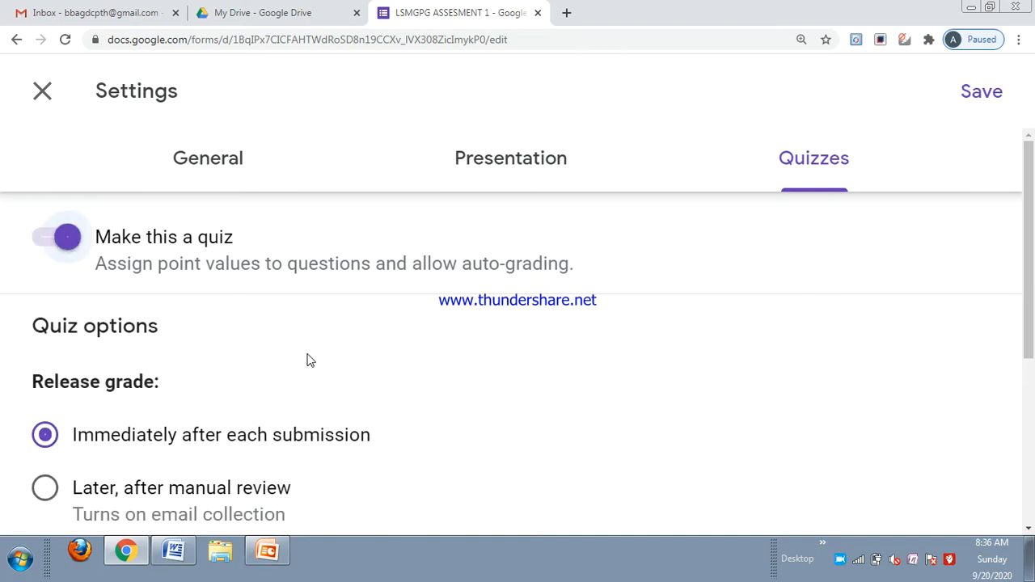
click(979, 104)
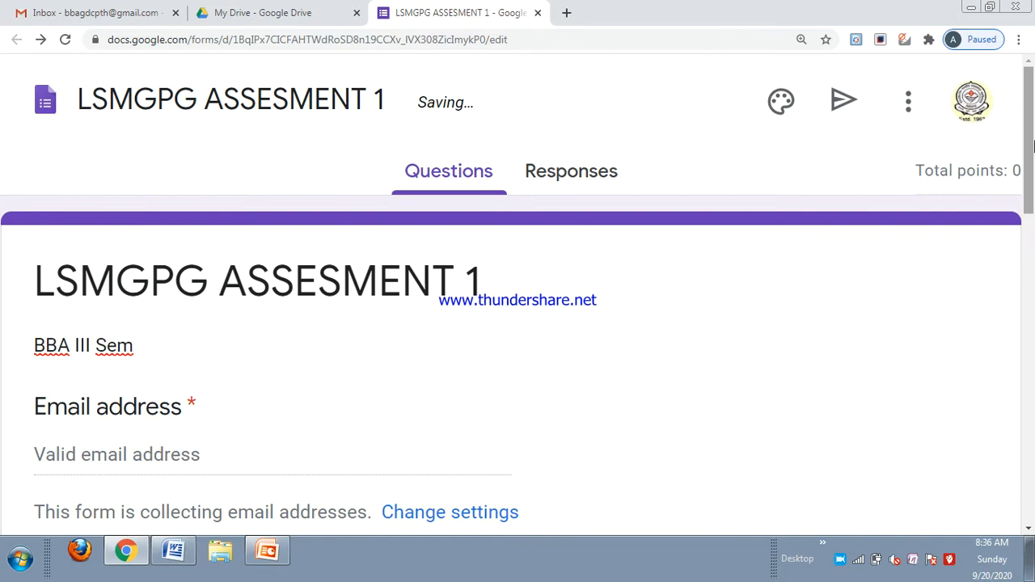
Add a multiple choice question after Contact No. and begin its title with "Q.1".
drag(1031, 144, 1033, 457)
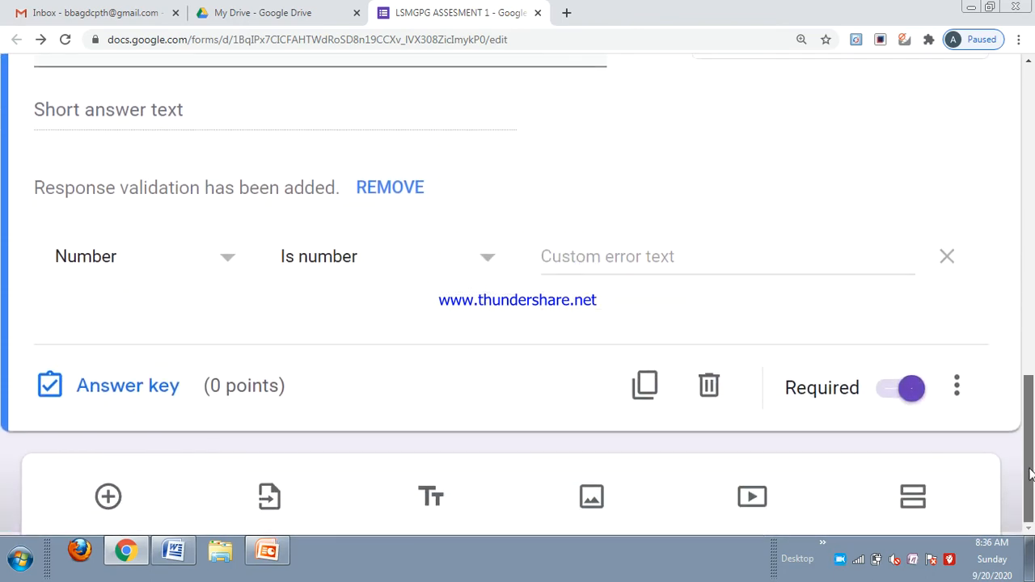
click(108, 496)
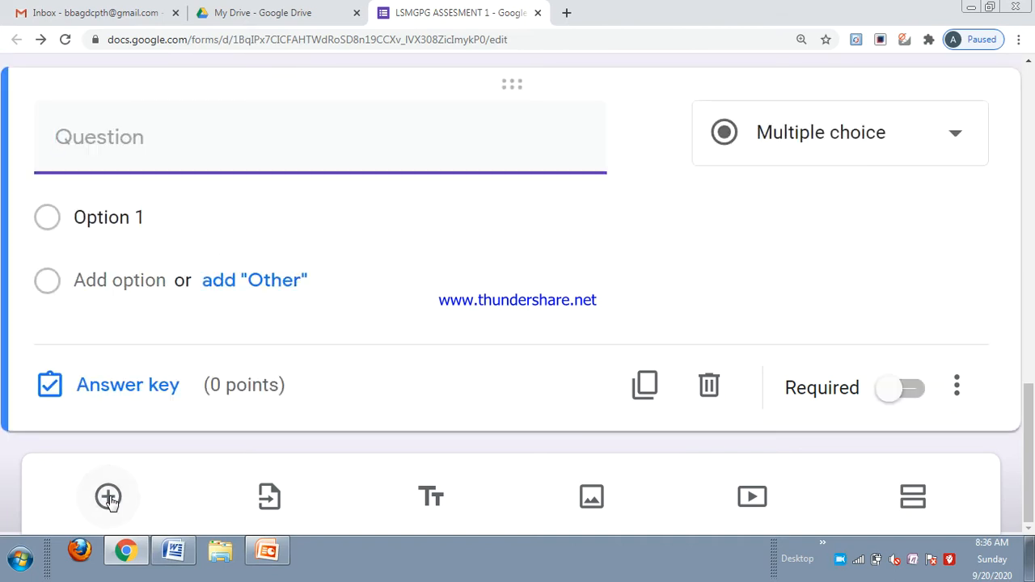
text(Q.)
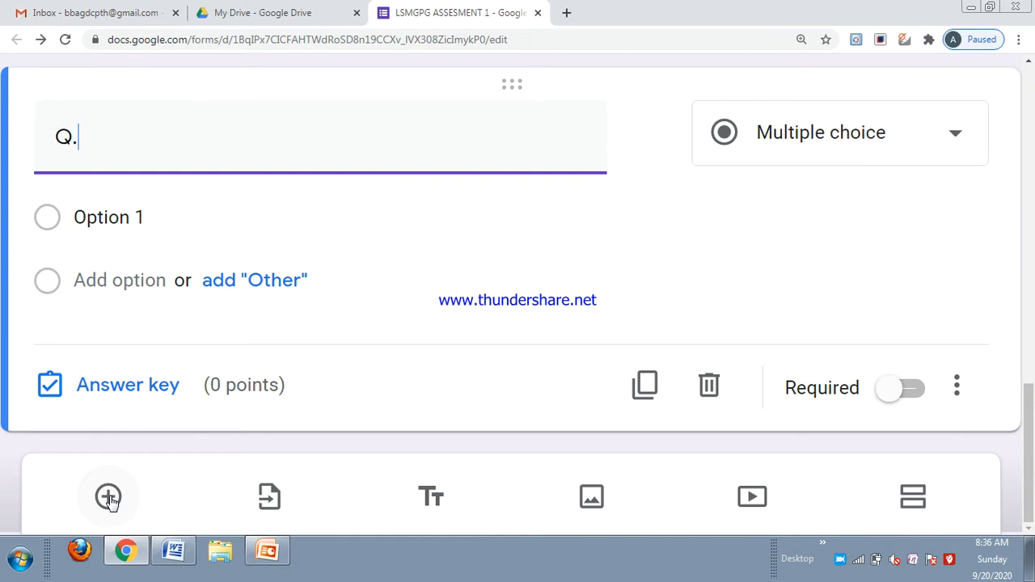
text(1)
Copy "World Bank Headquarters located at:" from the MCQ Indian Economy document in Word and paste it after "Q.1" in the form's question title.
click(174, 553)
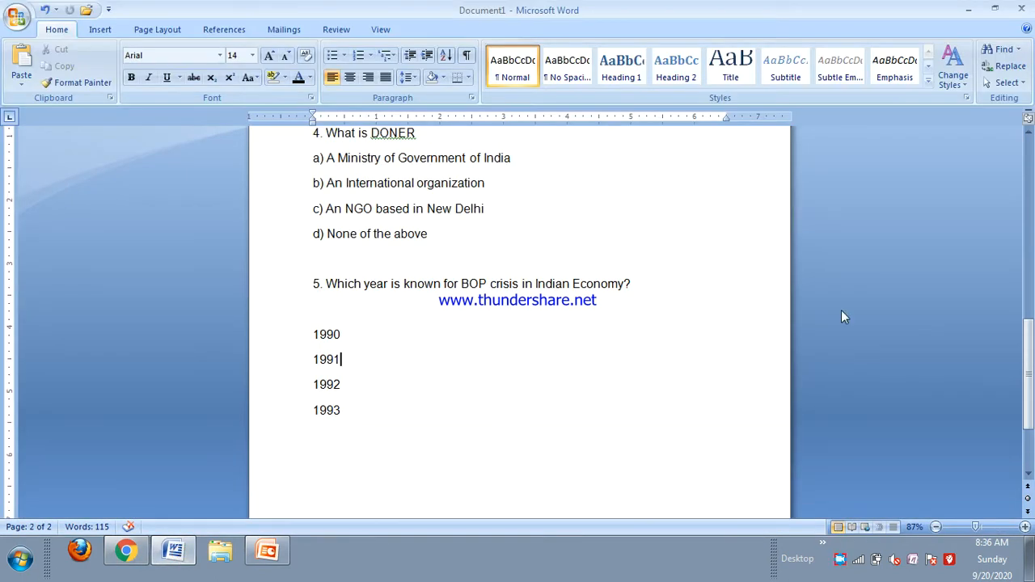
drag(1029, 388, 1030, 207)
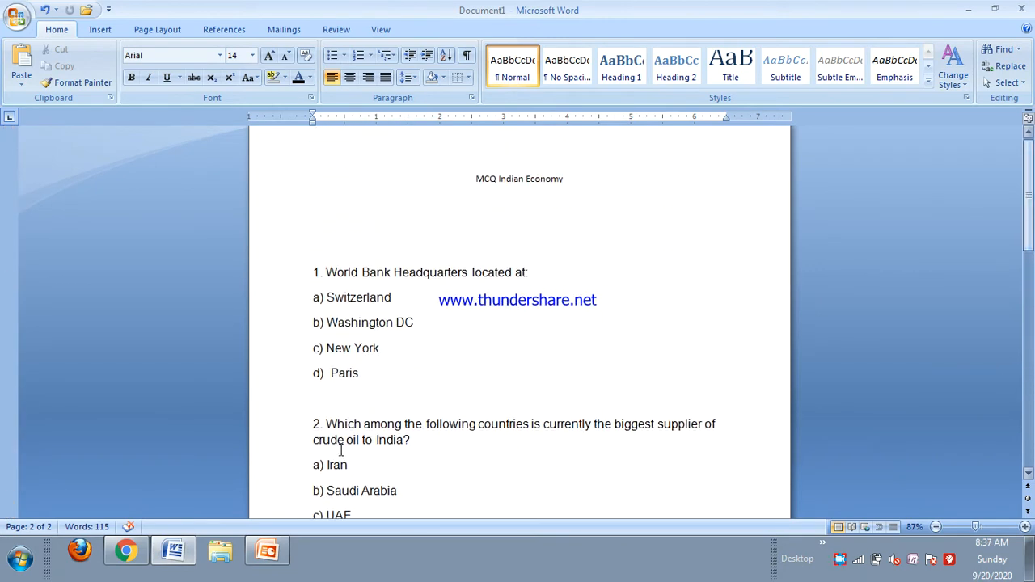
click(129, 551)
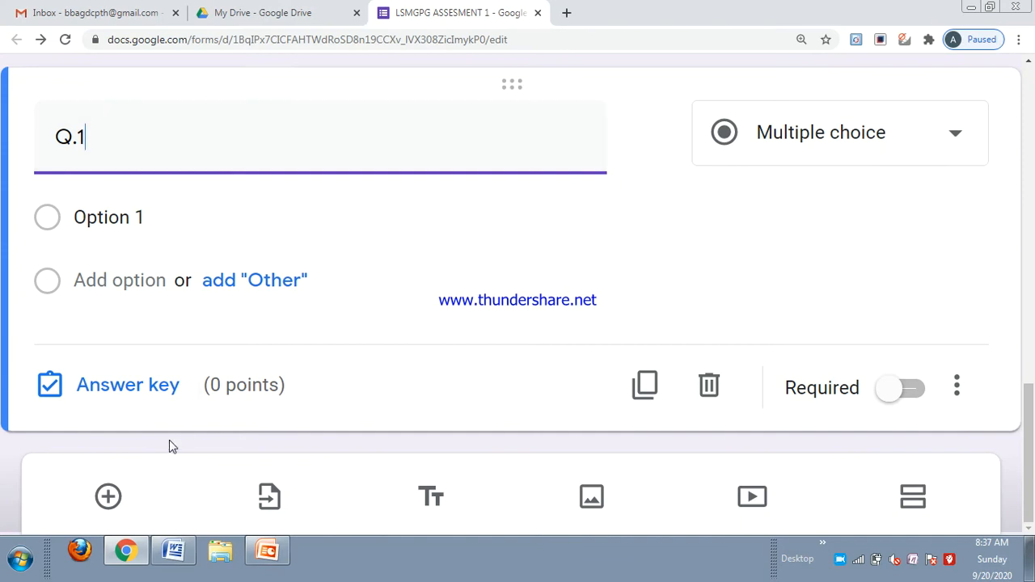
click(169, 551)
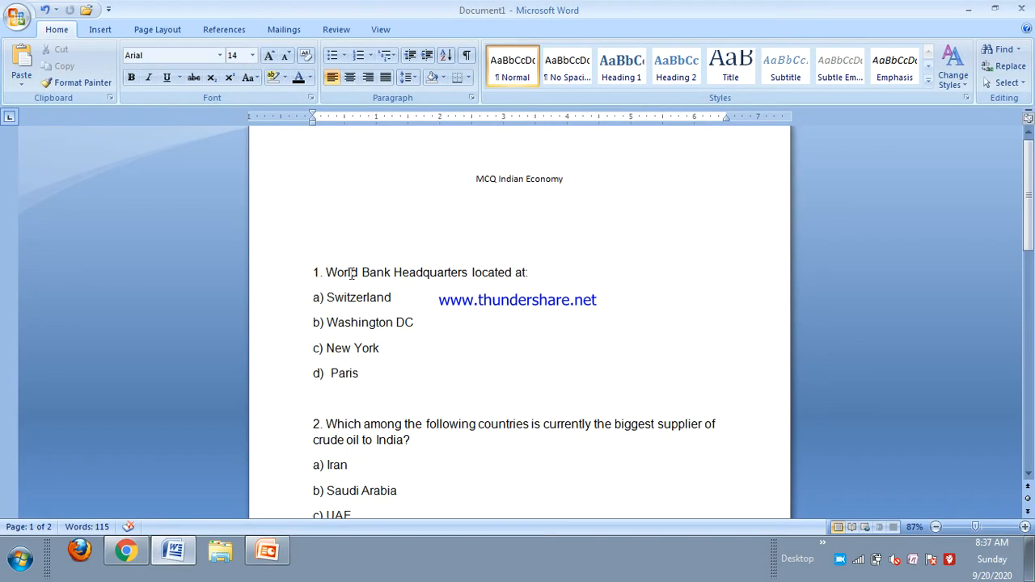
drag(325, 272, 340, 286)
key(ctrl+c)
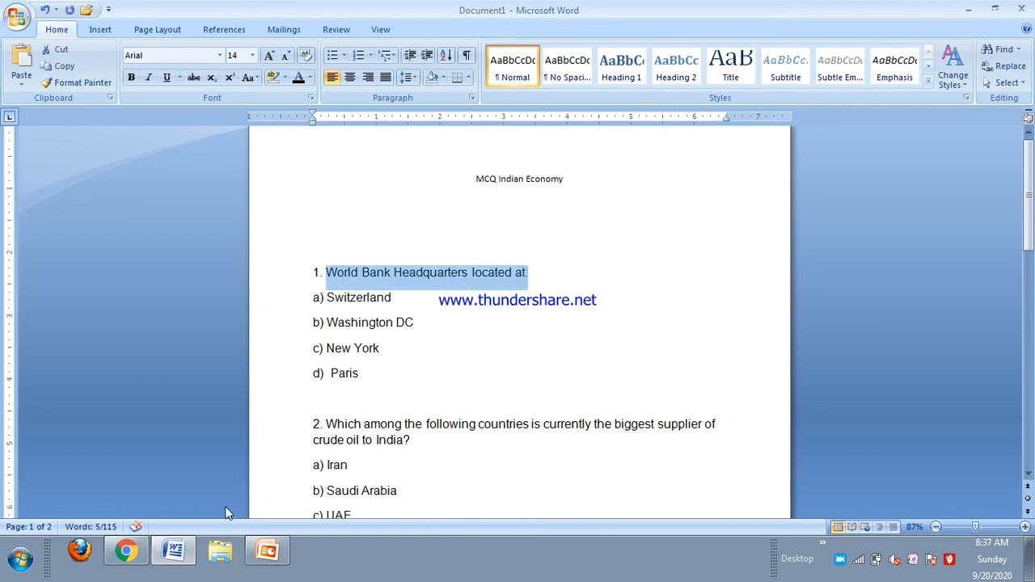
click(125, 551)
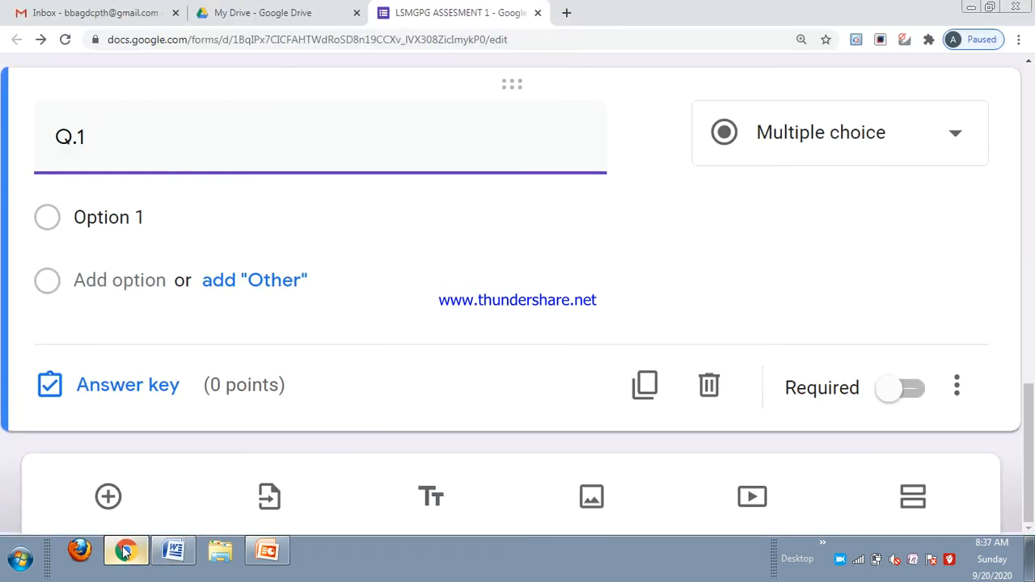
key(ctrl+v)
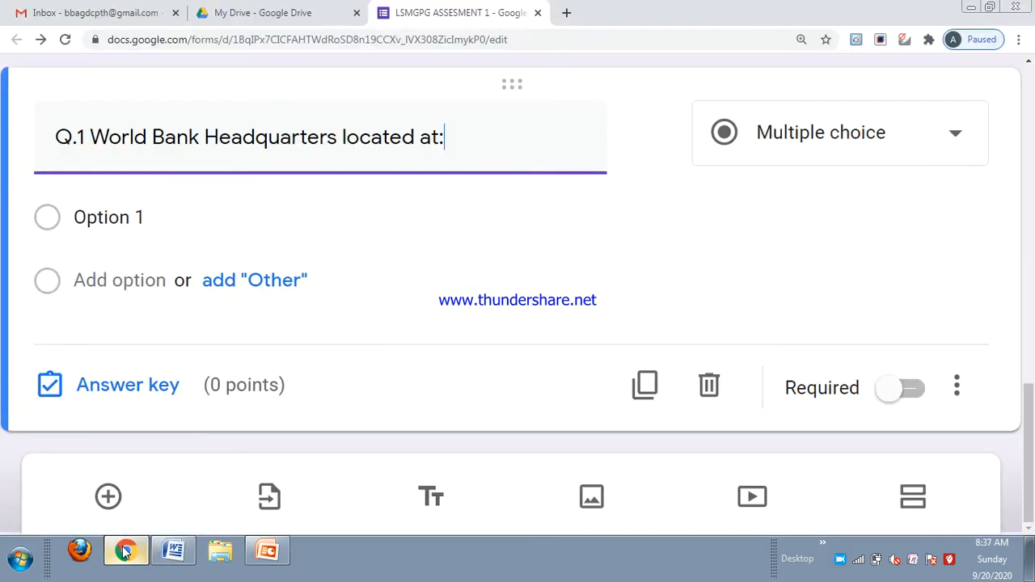
Fill the Q.1 options with Switzerland, b) Washington DC, c) New York and d) Paris, copied from the Word document.
click(950, 142)
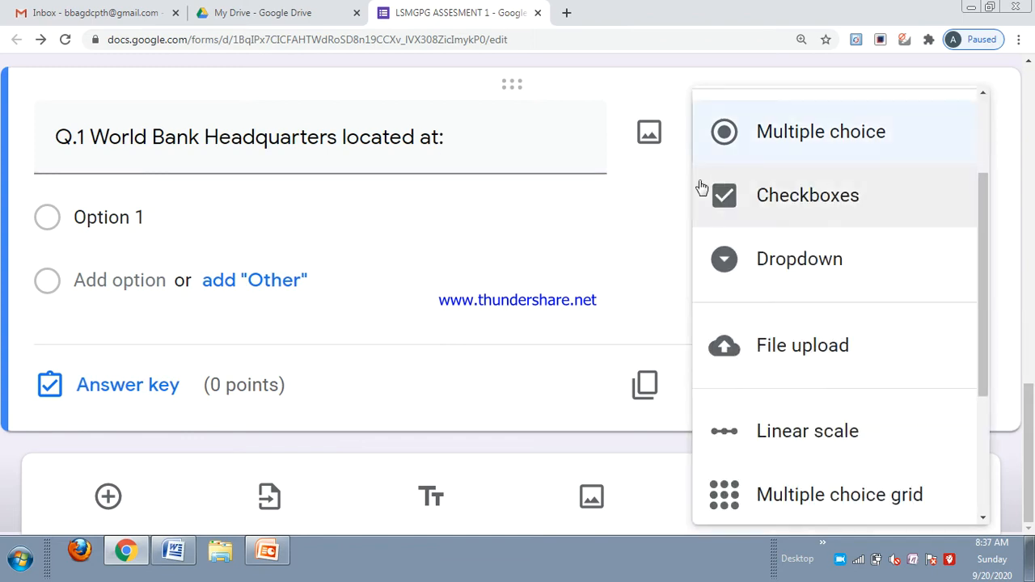
click(641, 232)
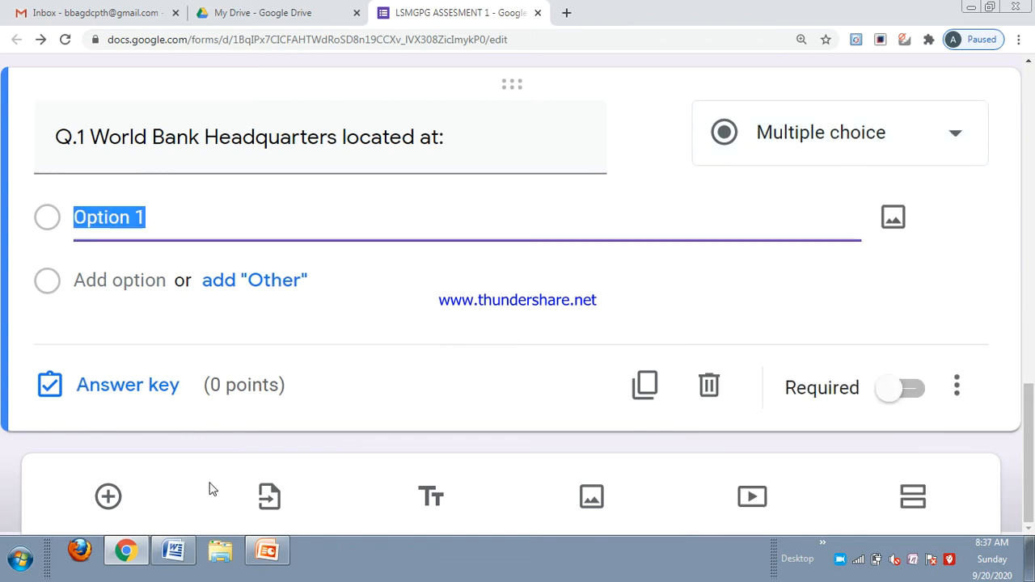
click(178, 551)
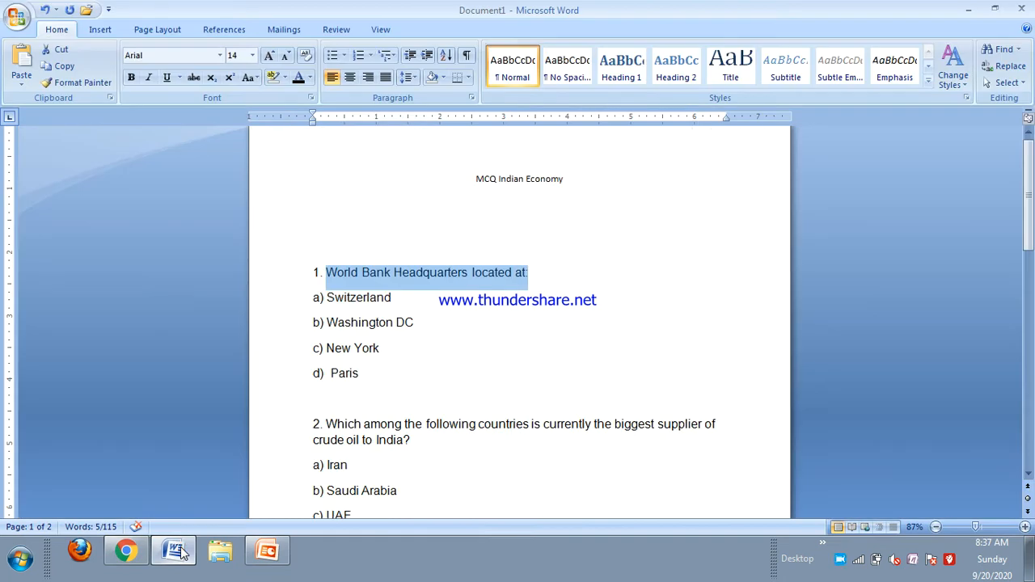
drag(327, 297, 376, 377)
key(ctrl+c)
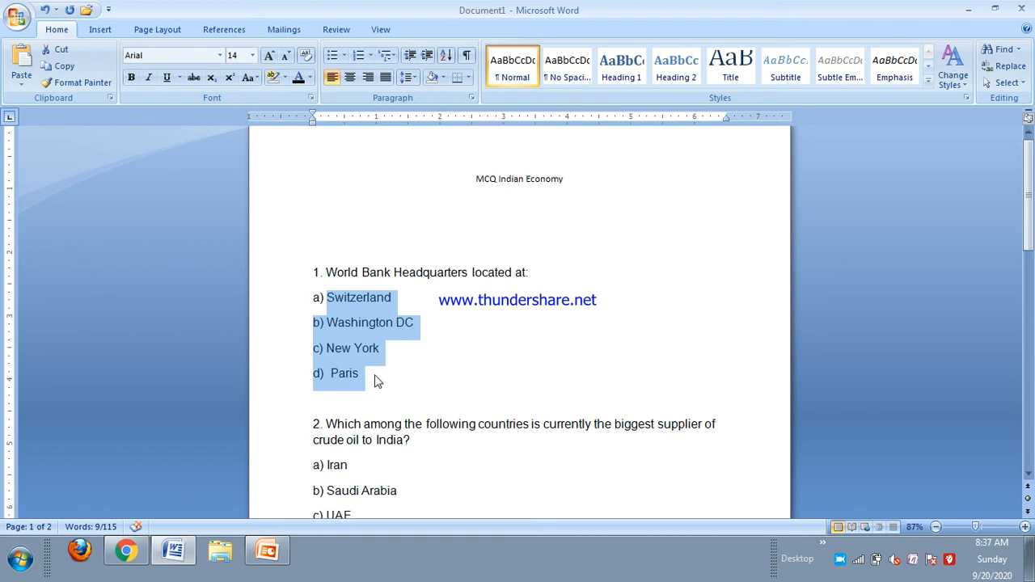
click(134, 554)
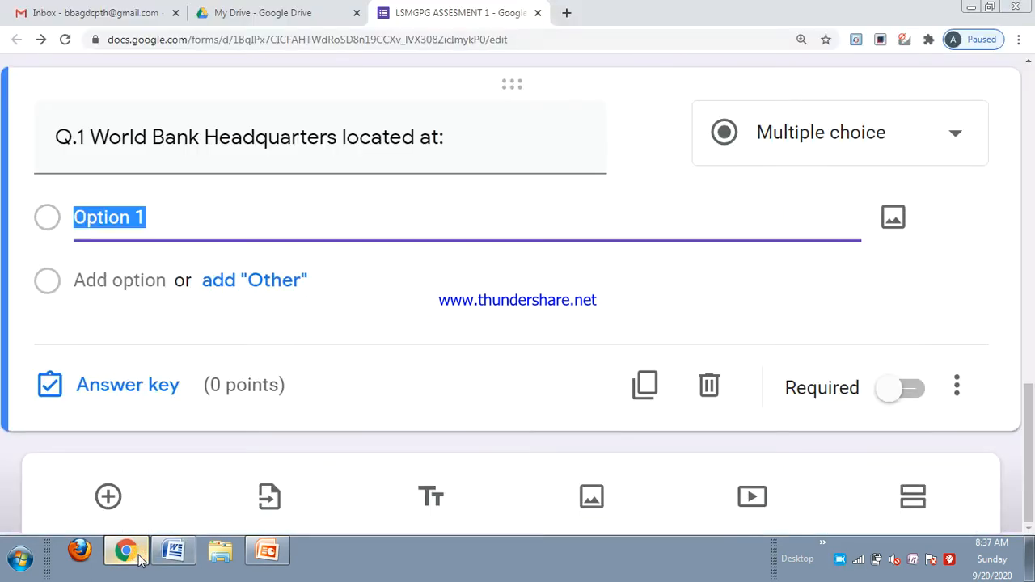
key(ctrl+v)
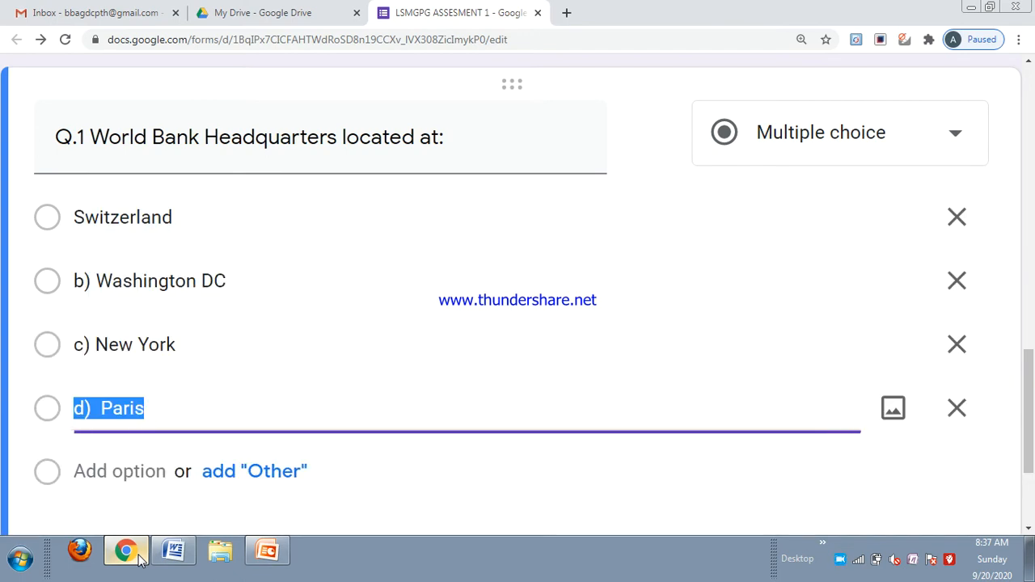
Prefix the Switzerland option with "a)" and make the Q.1 question required.
double_click(72, 217)
click(73, 217)
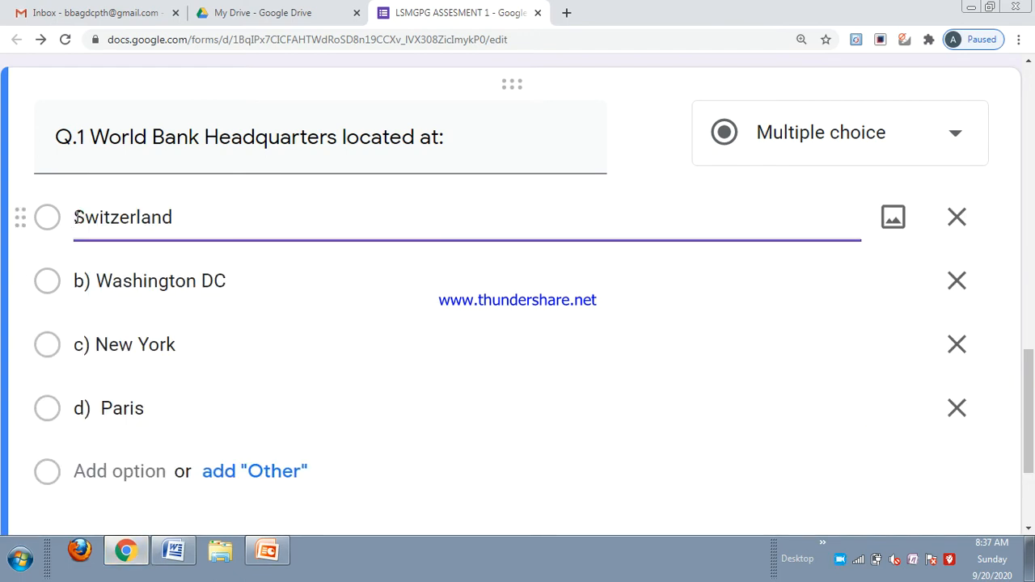
text(a))
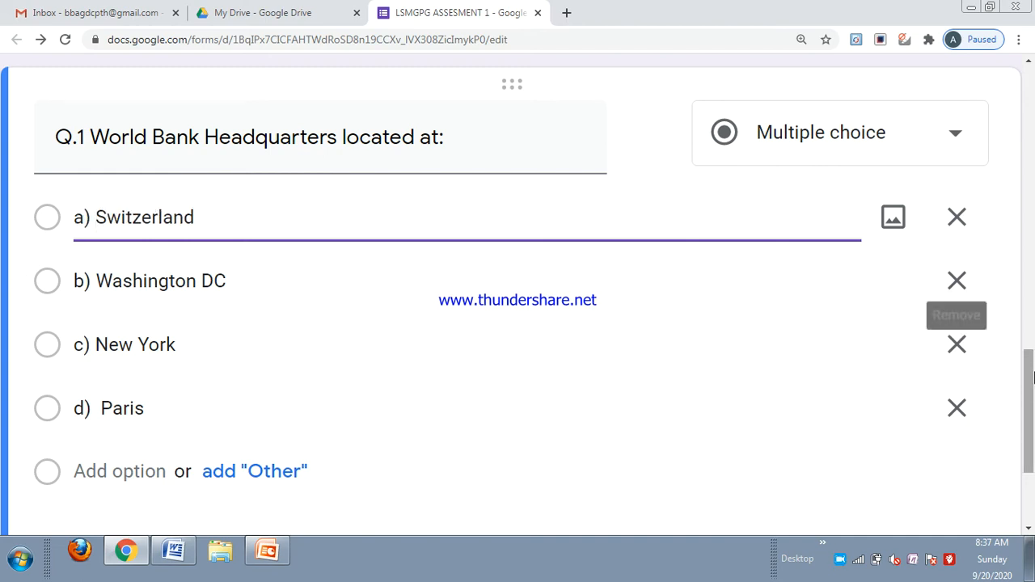
drag(1033, 378, 1032, 409)
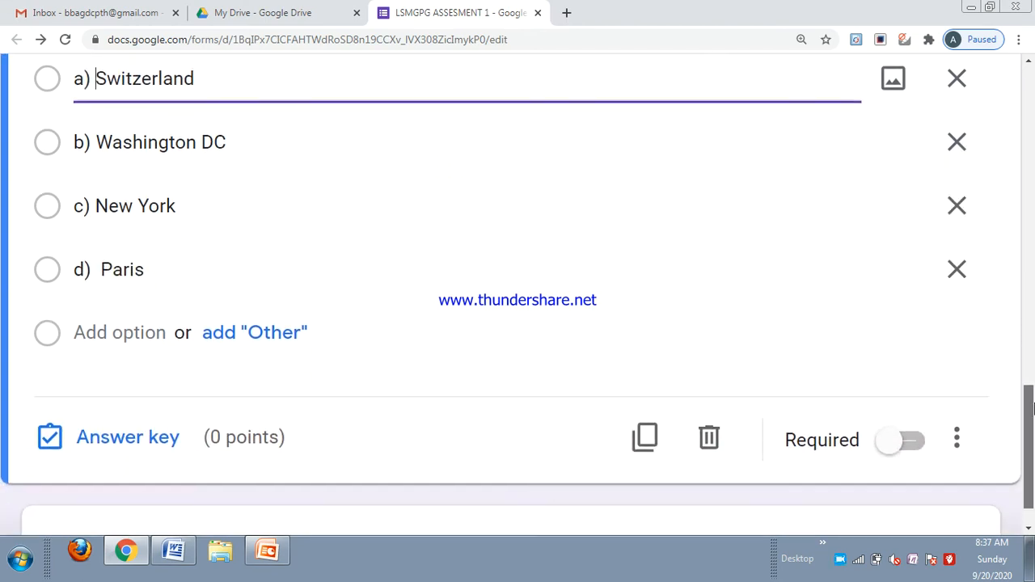
click(909, 442)
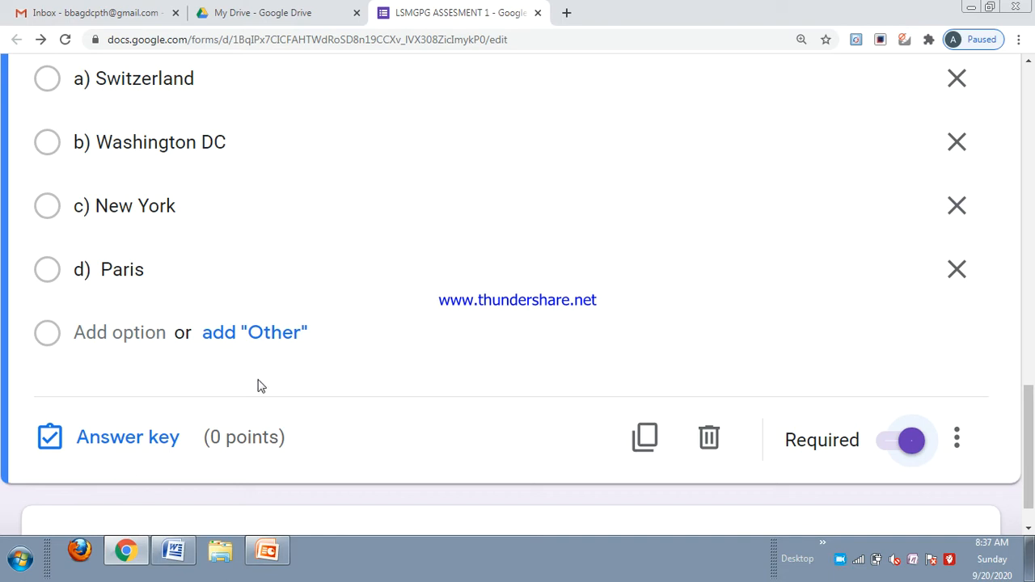
In the Q.1 answer key, assign 1 point and mark "b) Washington DC" as the correct answer.
click(150, 444)
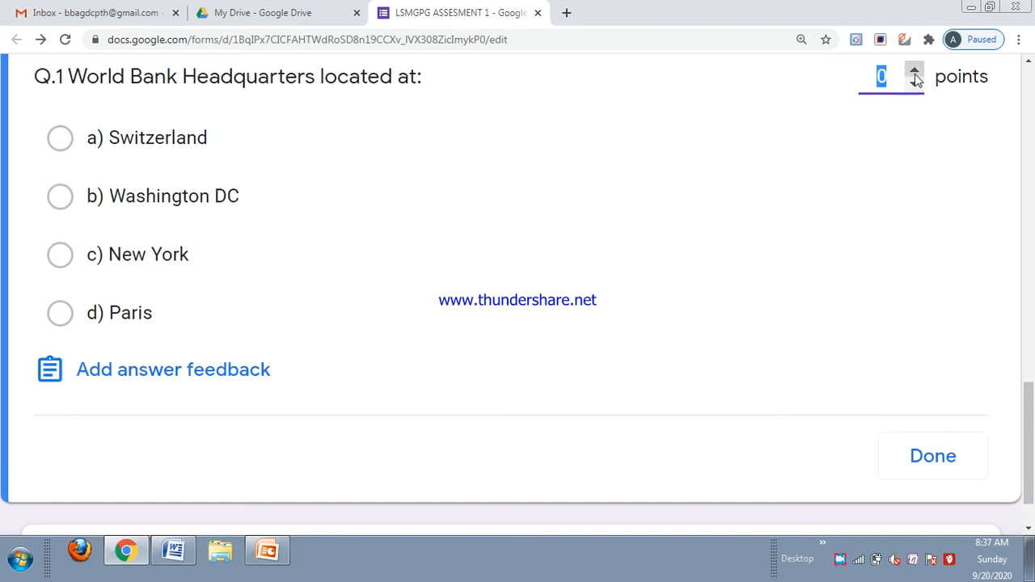
click(1028, 61)
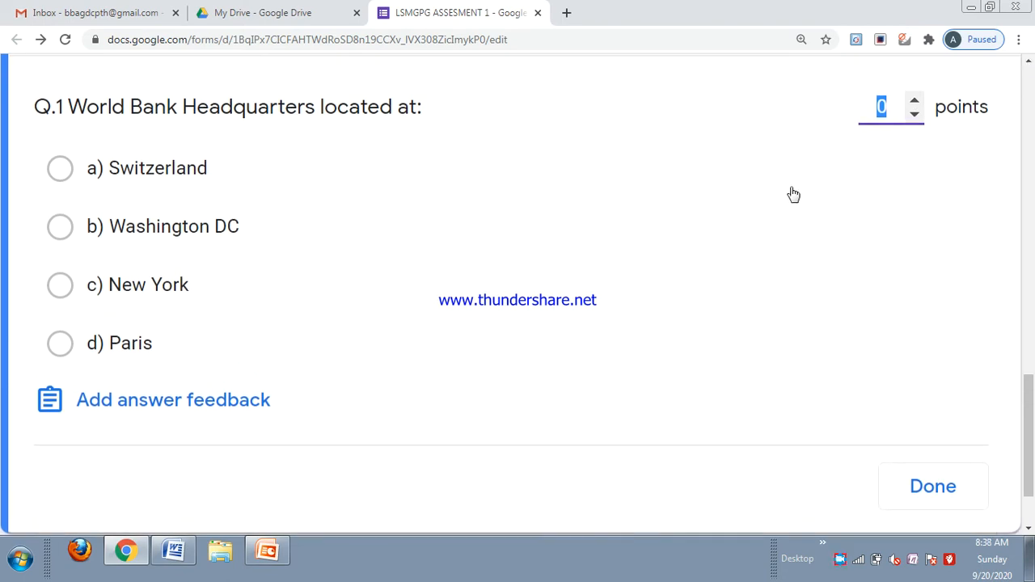
click(915, 103)
click(61, 228)
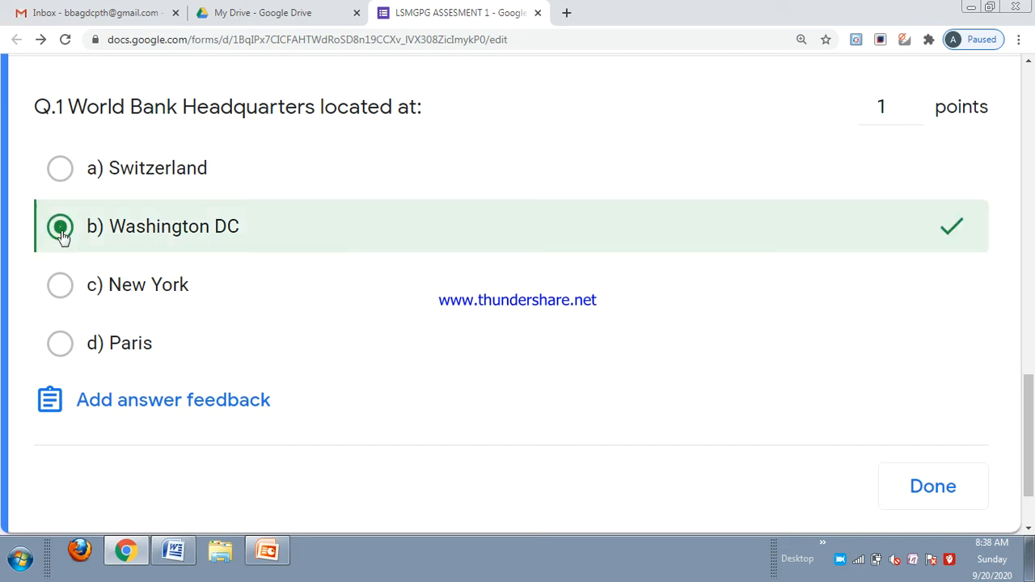
click(948, 493)
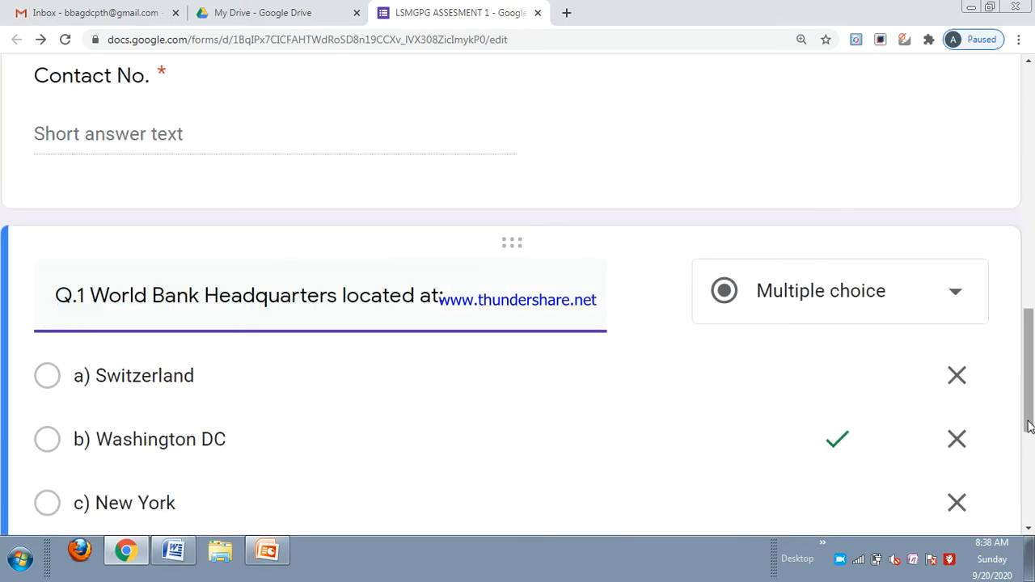
Add a question after Q.1 titled "2. Which among the following countries is currently the biggest supplier of crude oil to India?", copied from the Word document.
drag(1029, 427, 1029, 524)
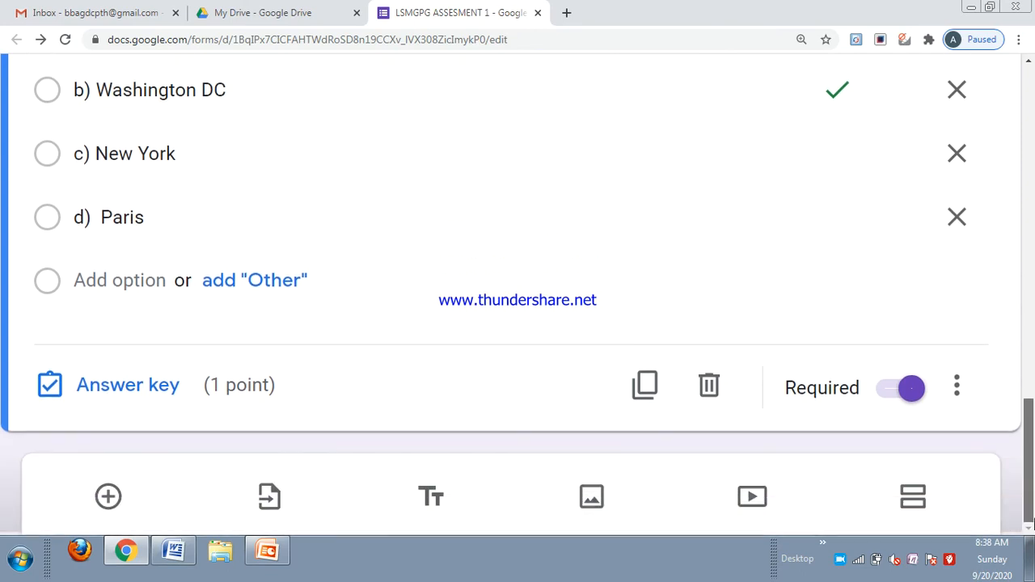
click(107, 498)
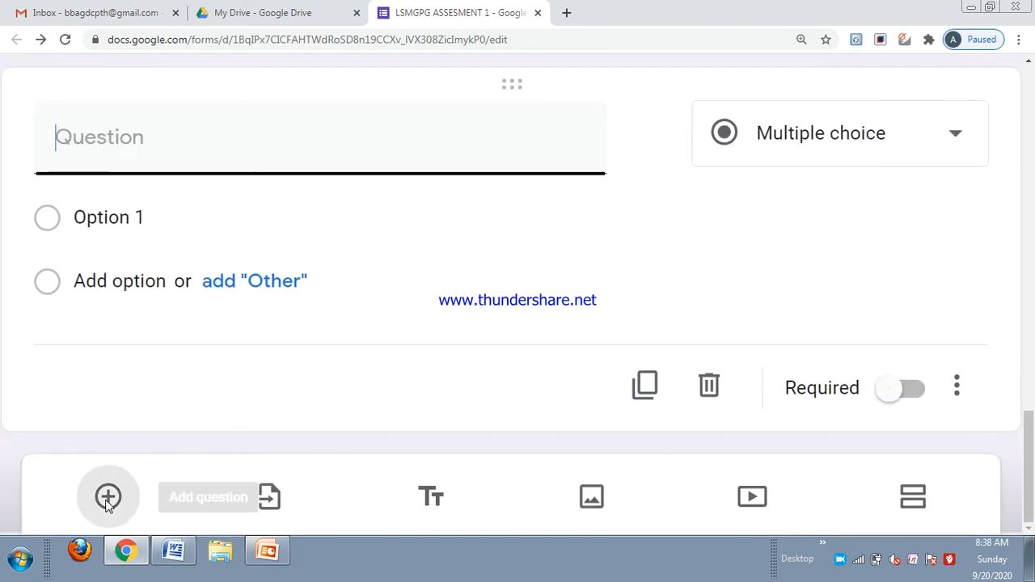
click(170, 561)
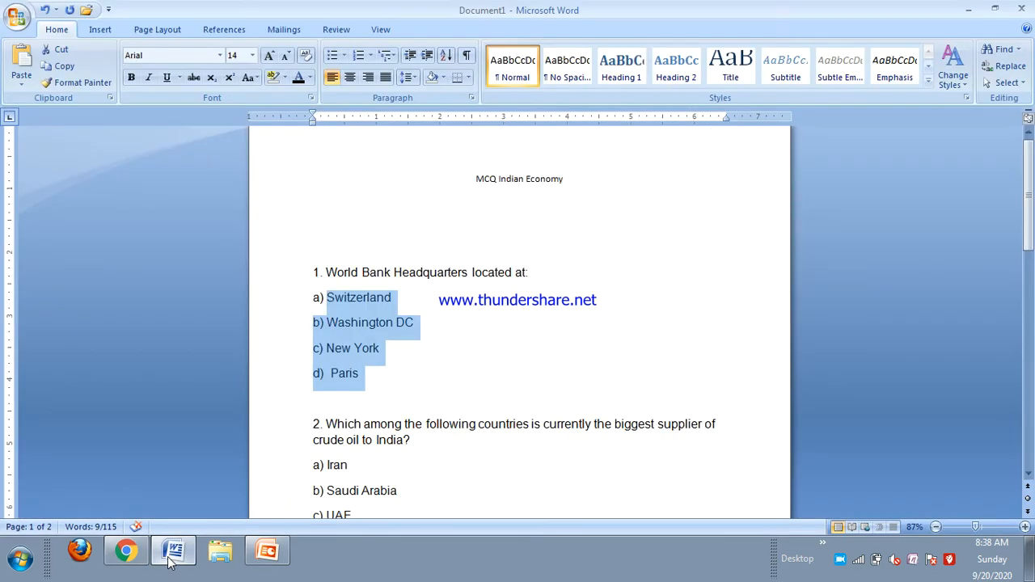
click(414, 408)
drag(309, 427, 412, 443)
key(ctrl+c)
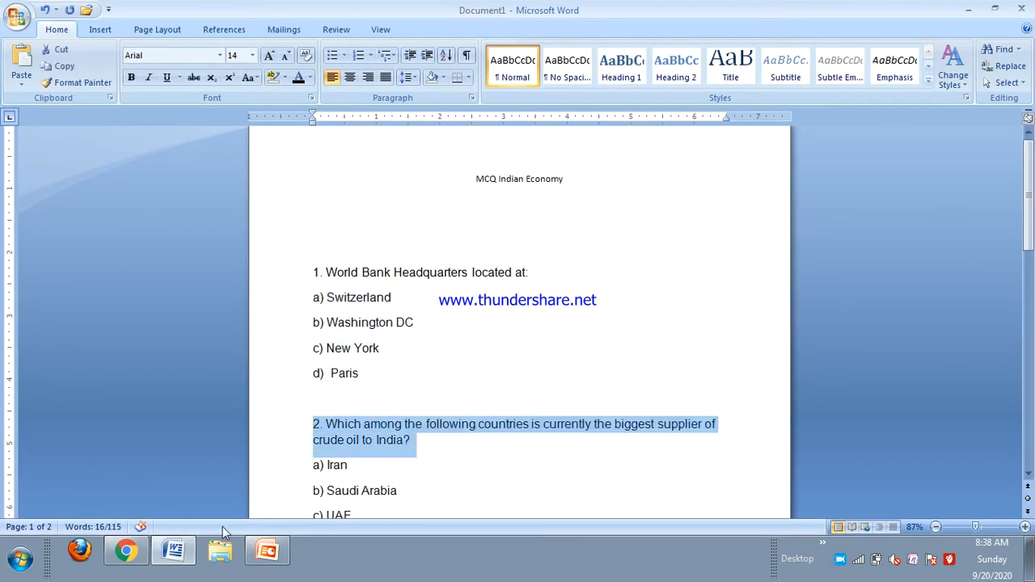
click(171, 552)
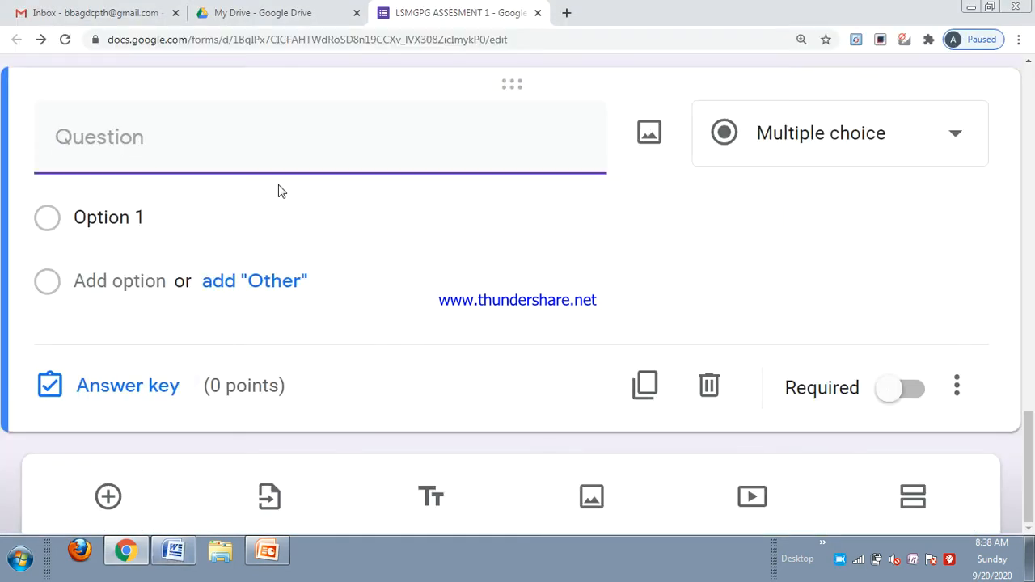
key(ctrl+v)
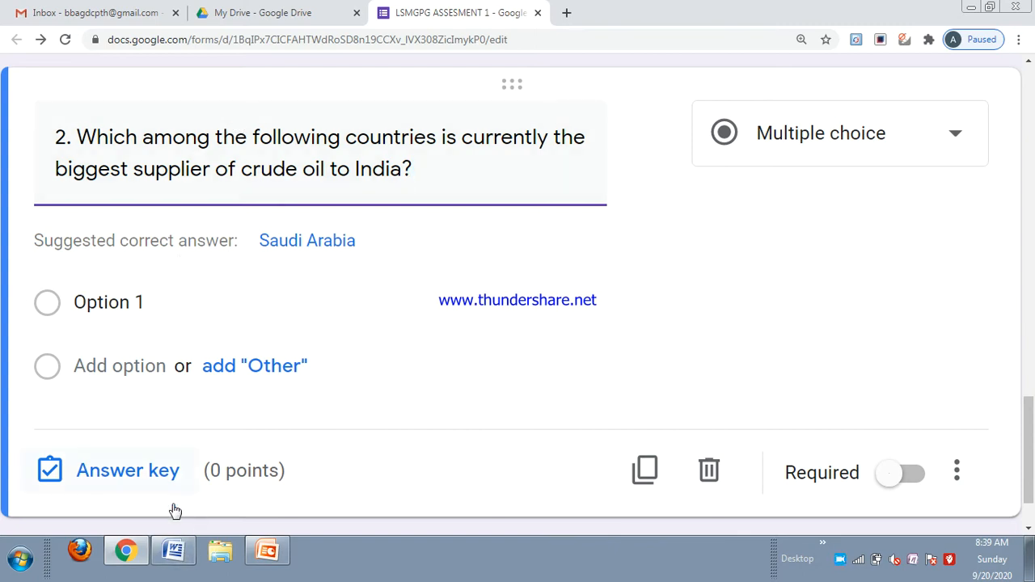
Fill the crude oil question's options with Iran, b) Saudi Arabia, c) UAE and d) Nigeria, copied from the Word document.
click(174, 552)
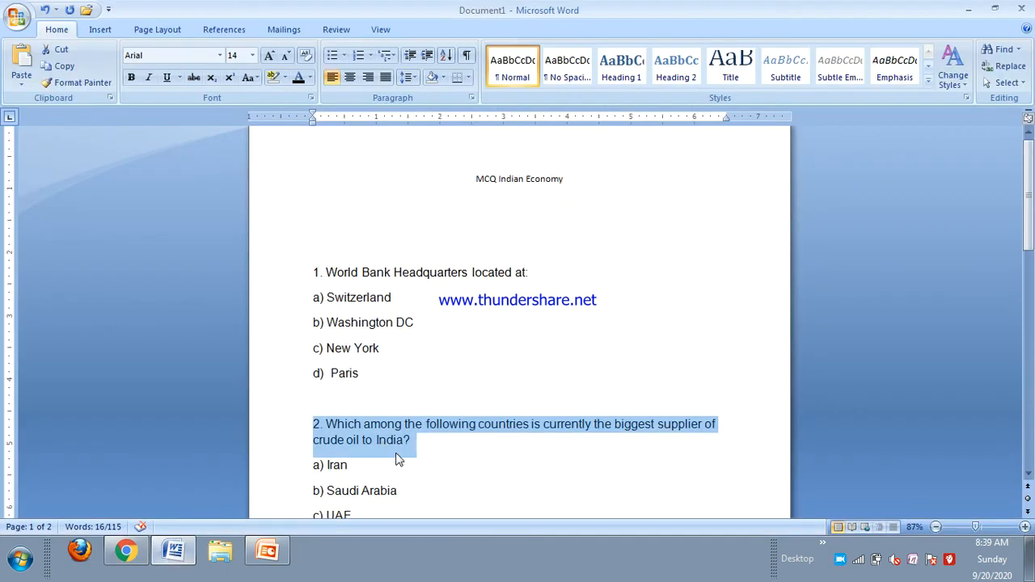
click(398, 457)
scroll(399, 459, down, 3)
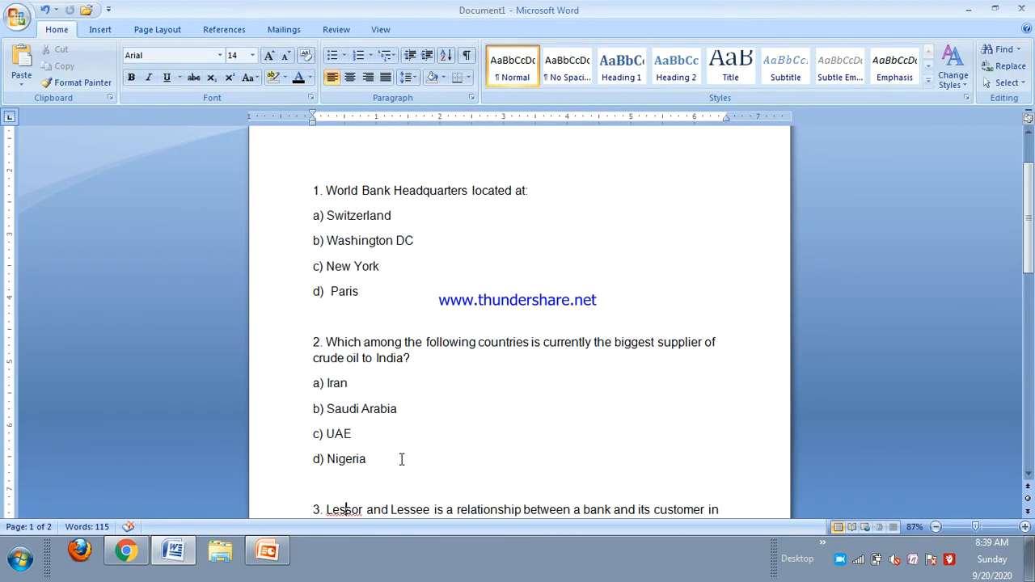
drag(321, 358, 371, 443)
key(ctrl+c)
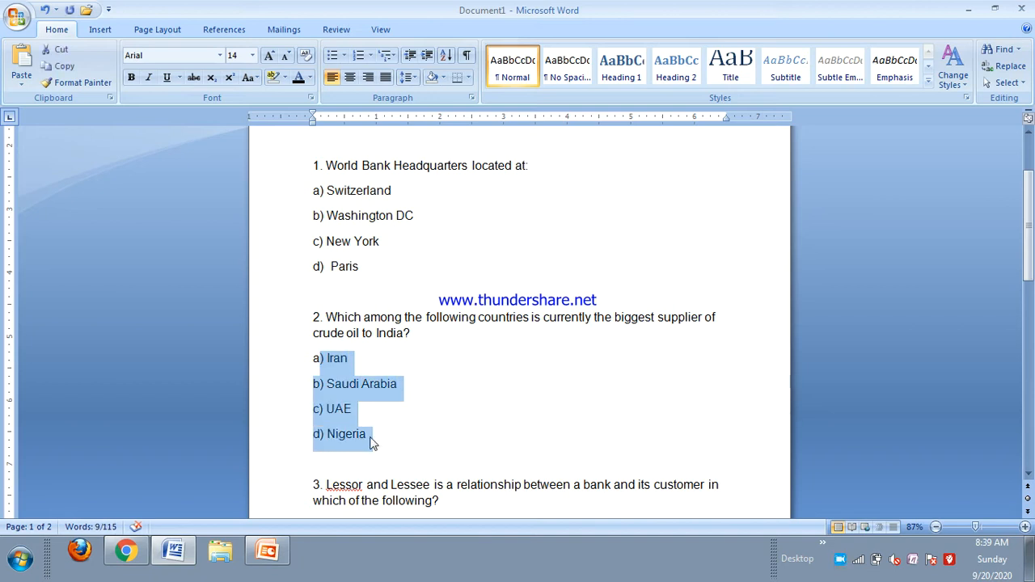
click(173, 553)
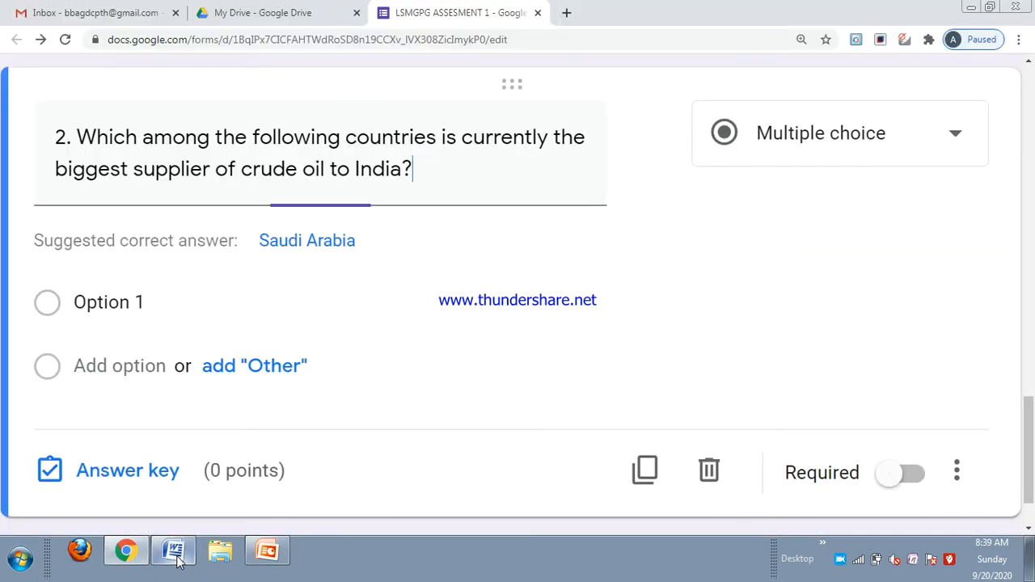
click(133, 301)
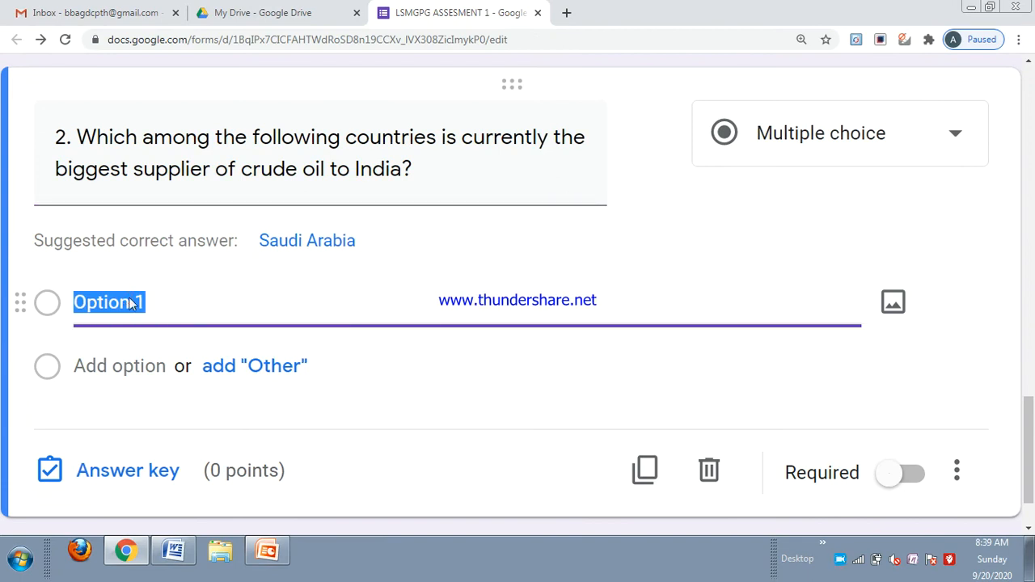
key(ctrl+v)
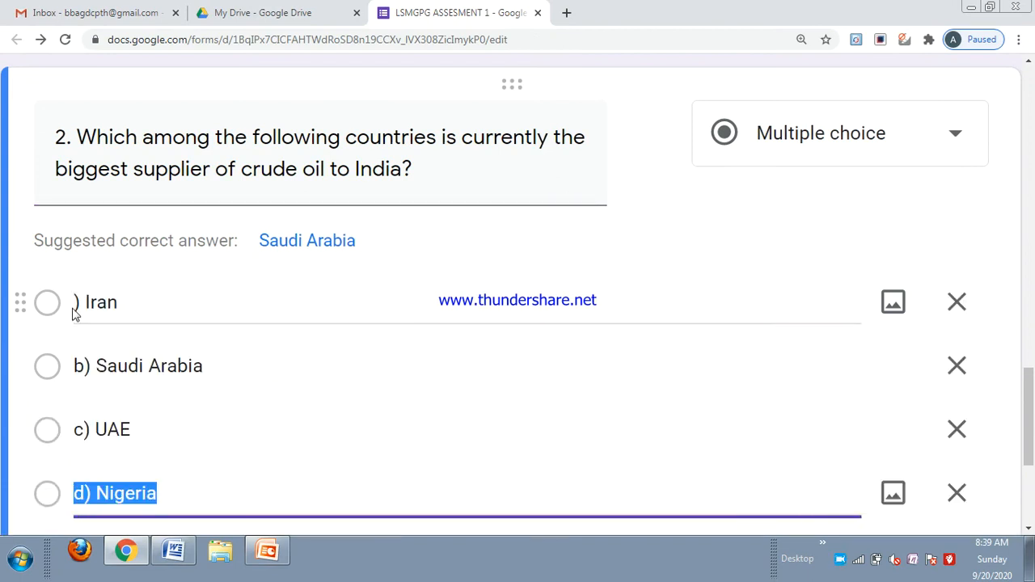
Complete the Iran option's label as "a) Iran" and make the crude oil question required.
click(73, 313)
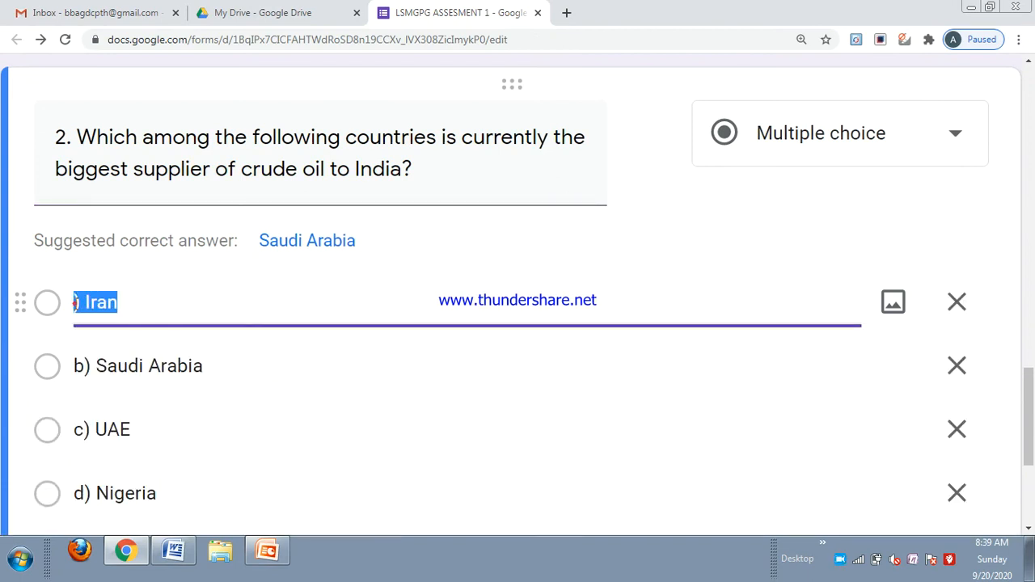
click(74, 302)
text(a)
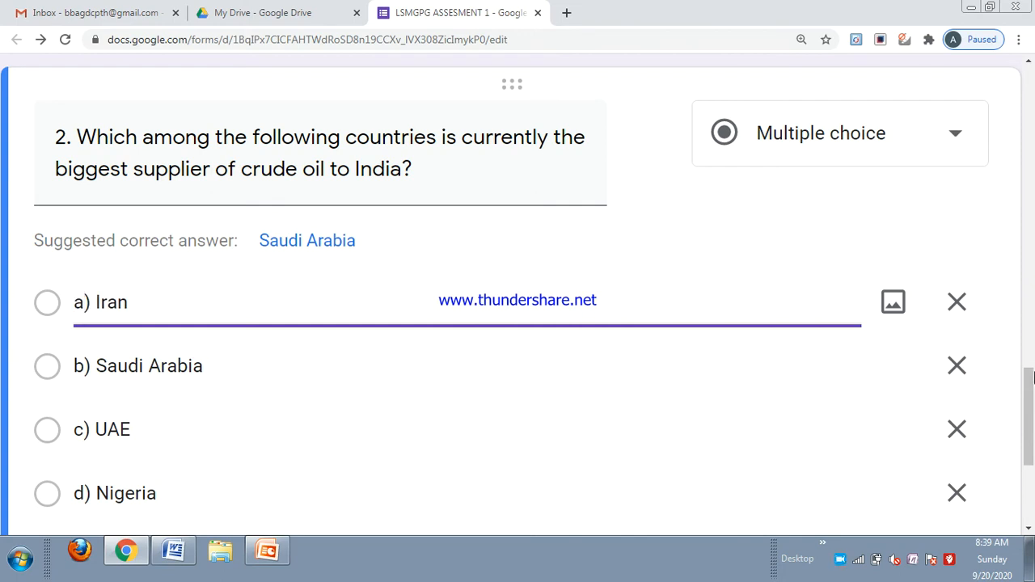
drag(1028, 377, 1034, 434)
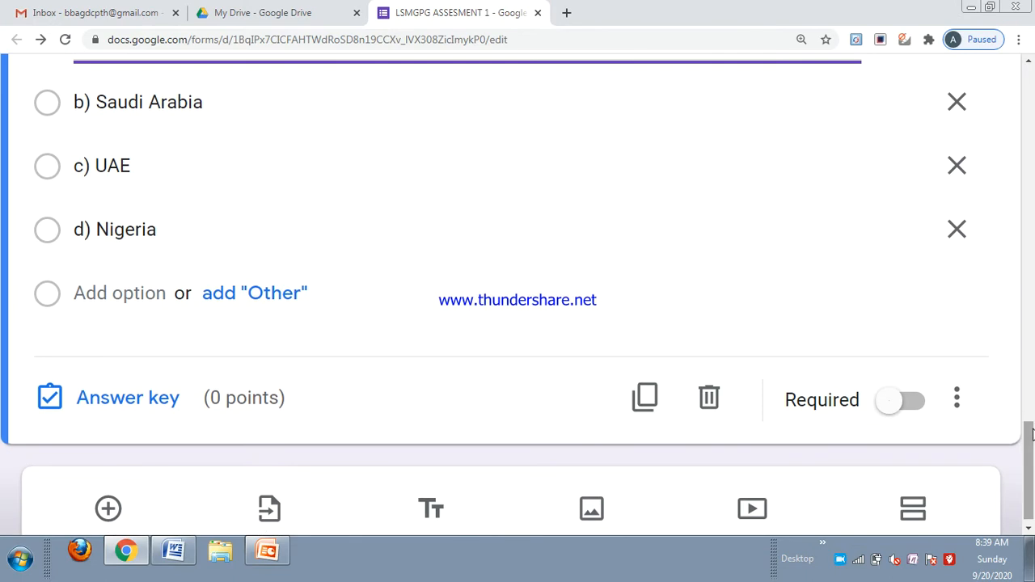
click(899, 402)
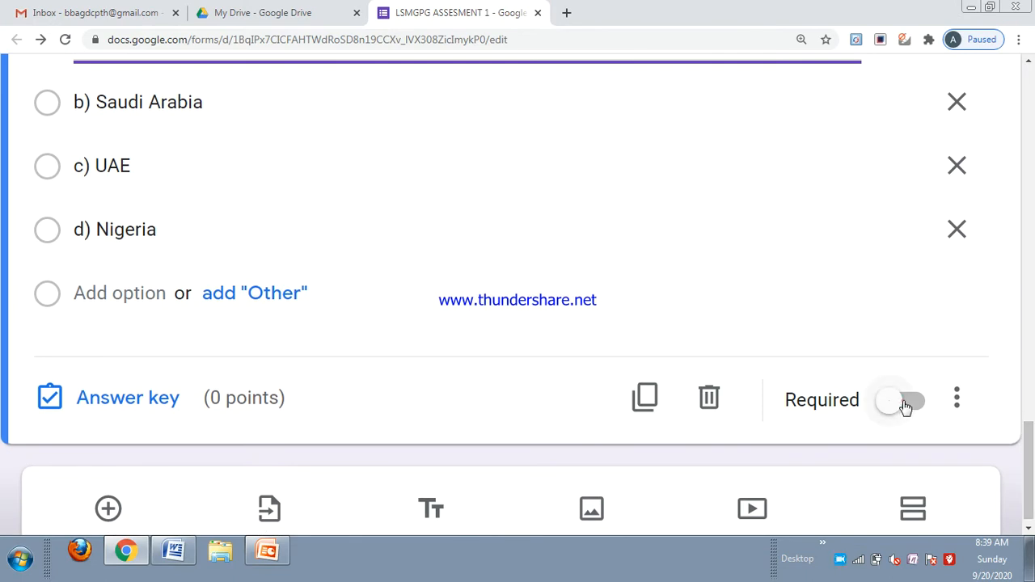
In the crude oil question's answer key, assign 1 point and mark "b) Saudi Arabia" as the correct answer.
click(161, 398)
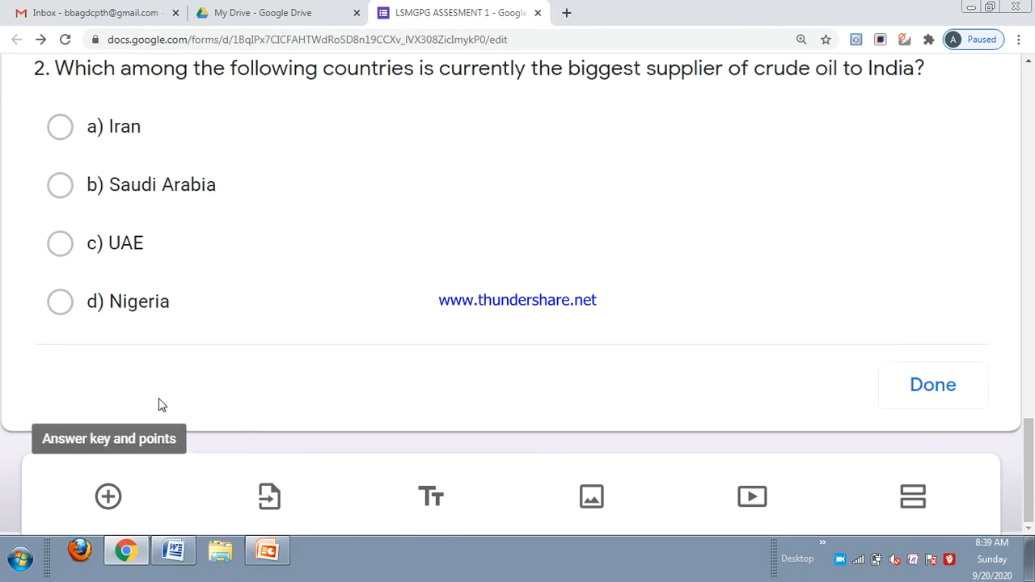
text(1)
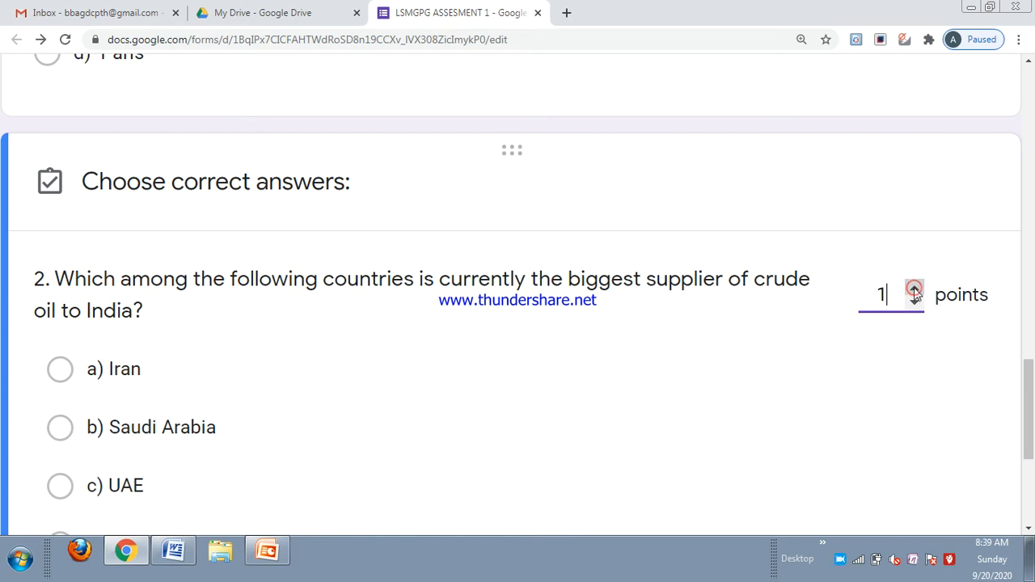
click(60, 428)
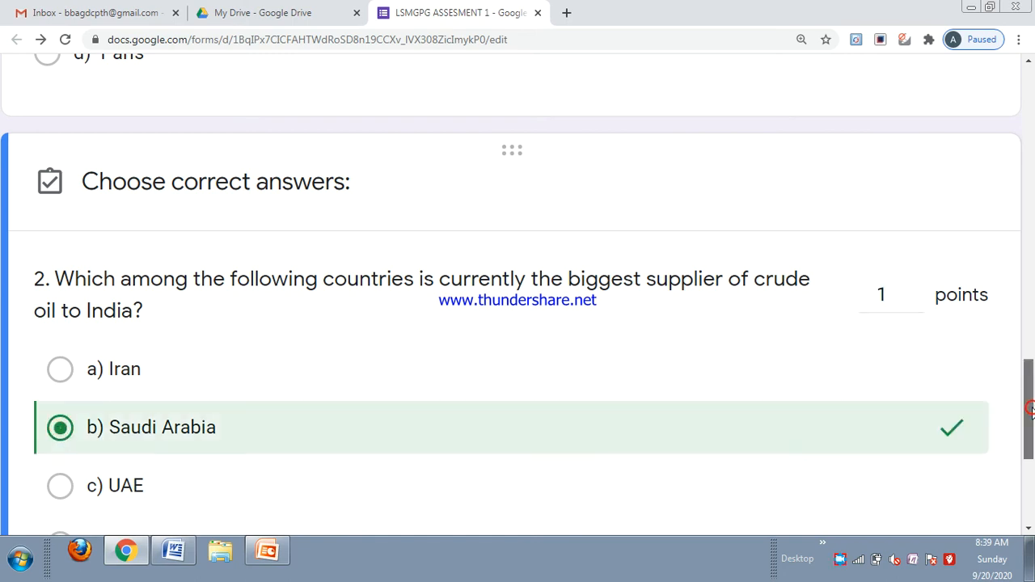
drag(1030, 413, 1032, 467)
click(950, 436)
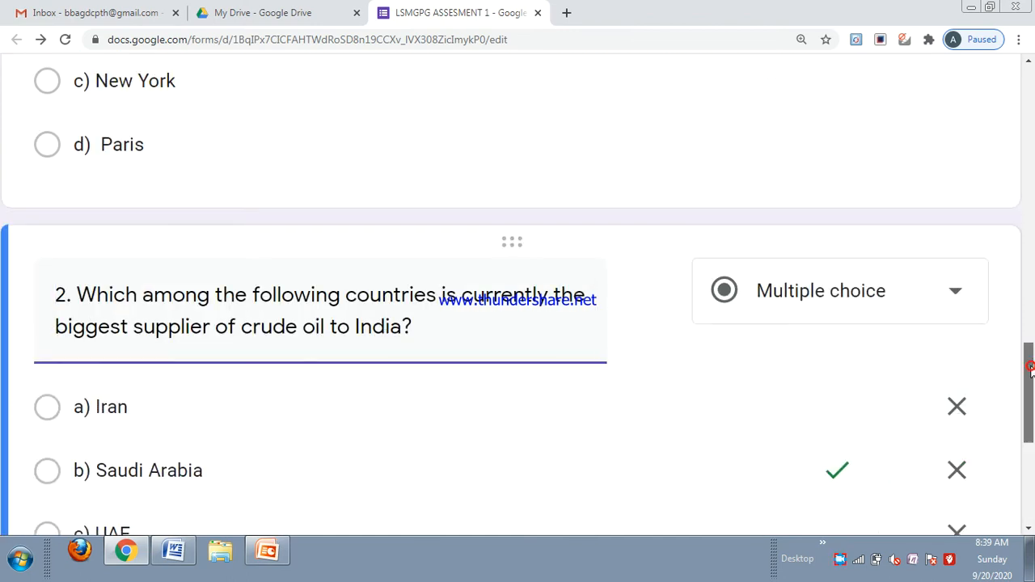
Add a question titled "3. Lessor and Lessee is a relationship between a bank and its customer in which of the following?", copying the wording from Word.
drag(1031, 372, 1031, 435)
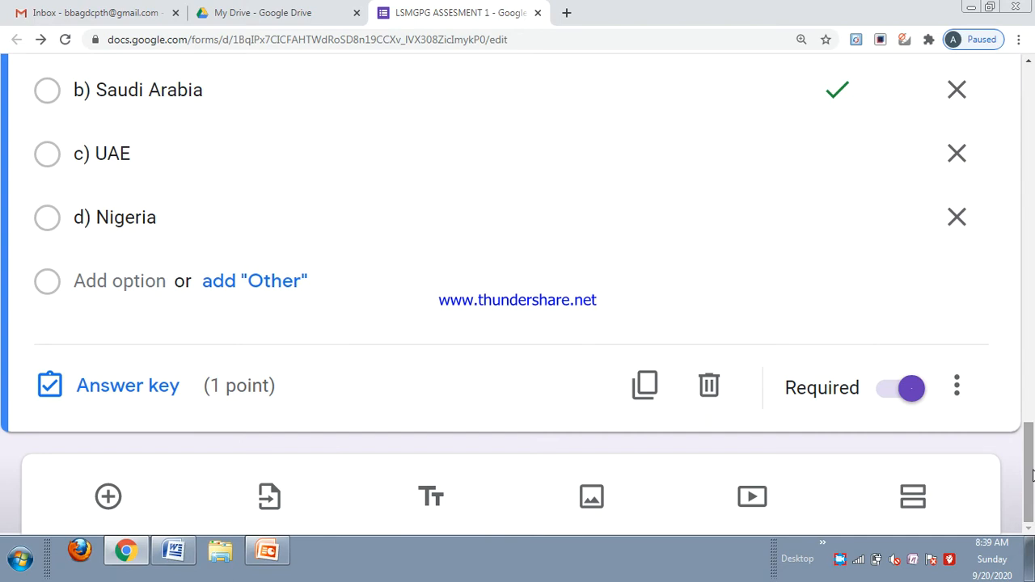
click(105, 498)
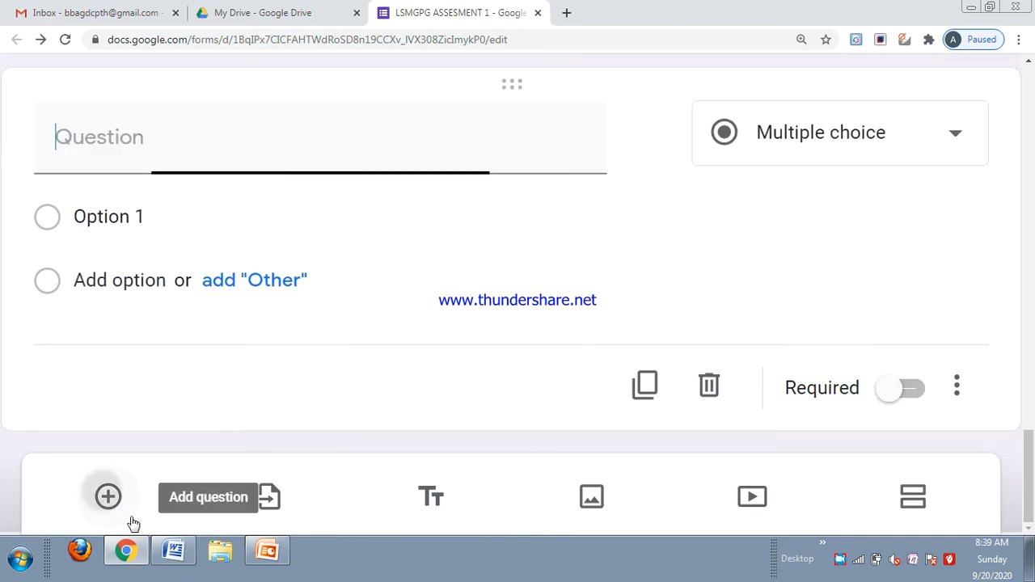
click(173, 551)
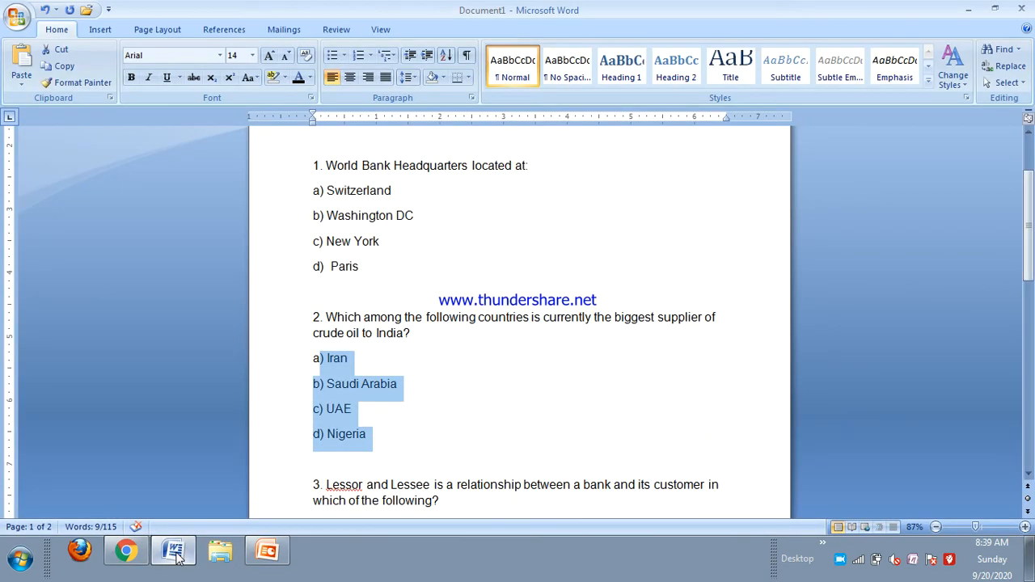
click(385, 446)
scroll(385, 446, down, 3)
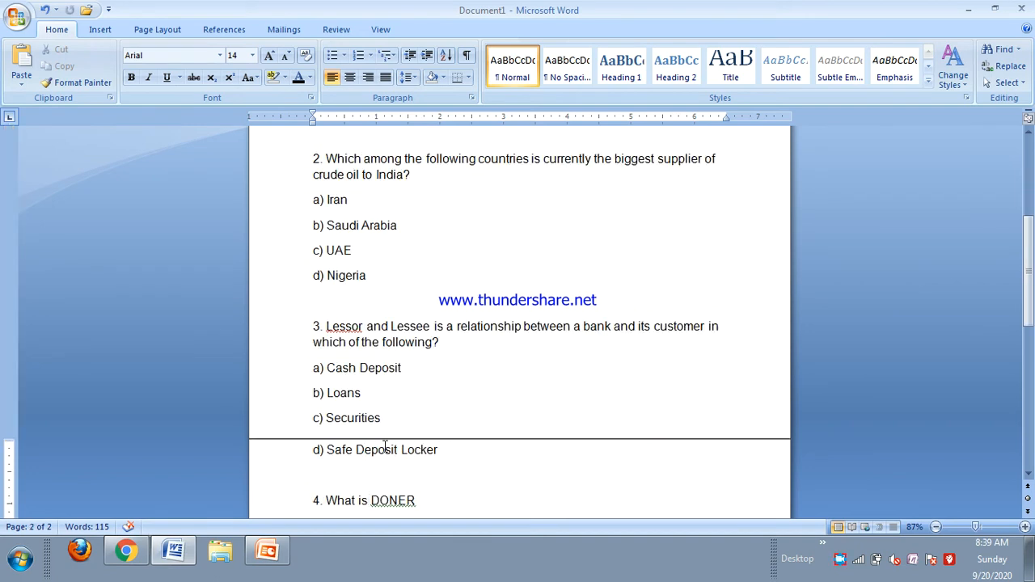
drag(385, 448, 451, 347)
key(ctrl+c)
click(322, 326)
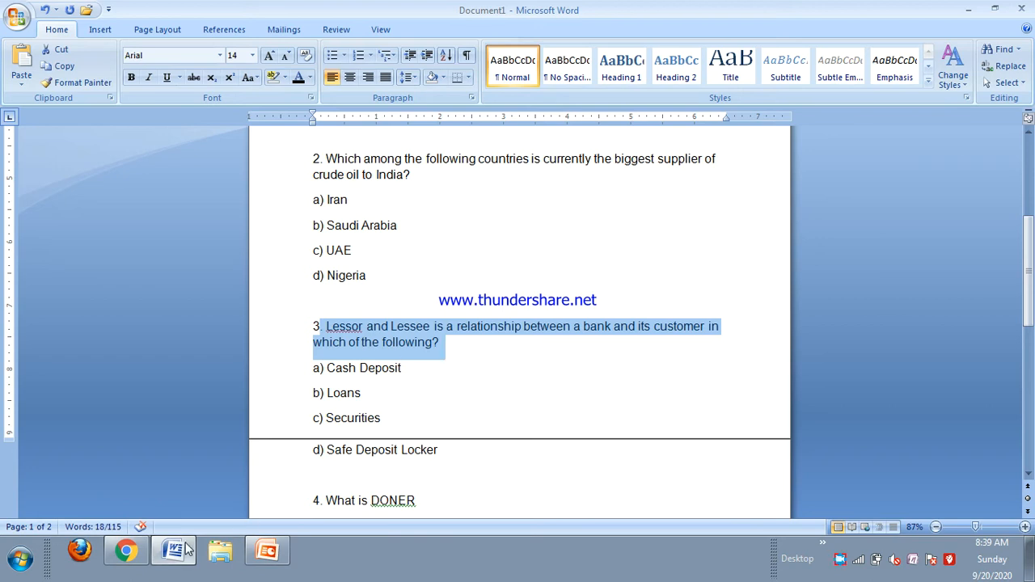
click(134, 553)
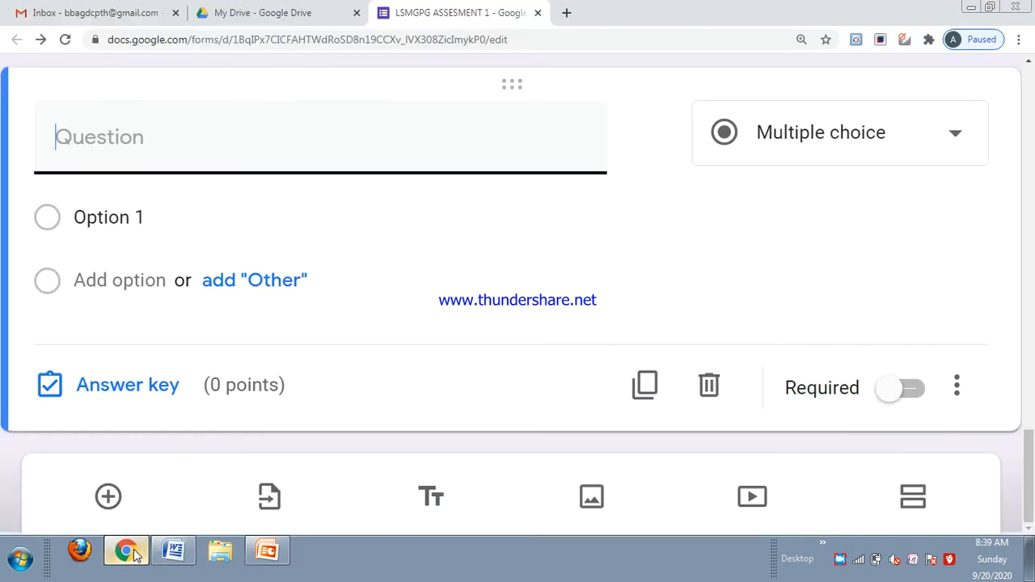
key(ctrl+v)
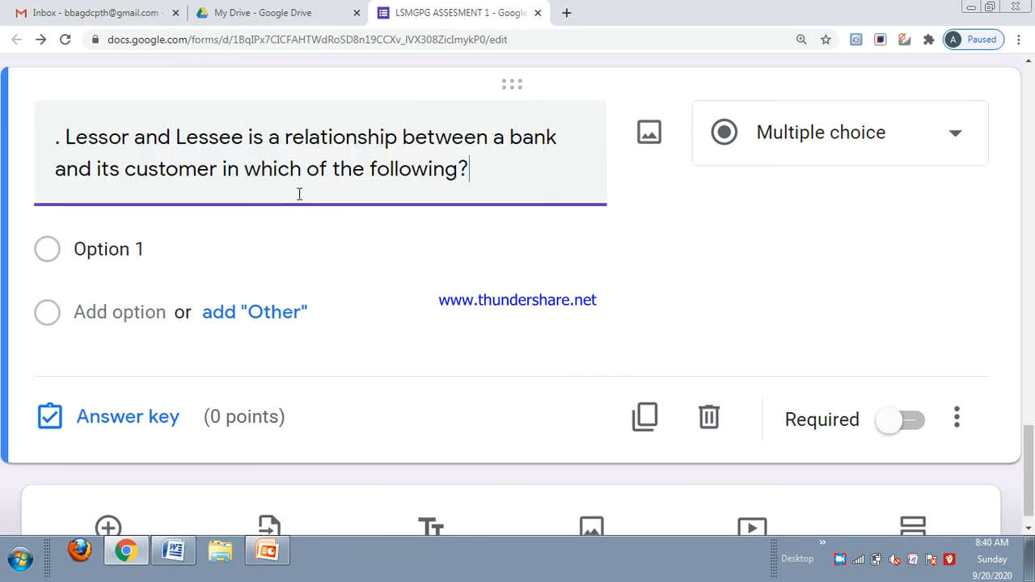
click(56, 139)
text(3.)
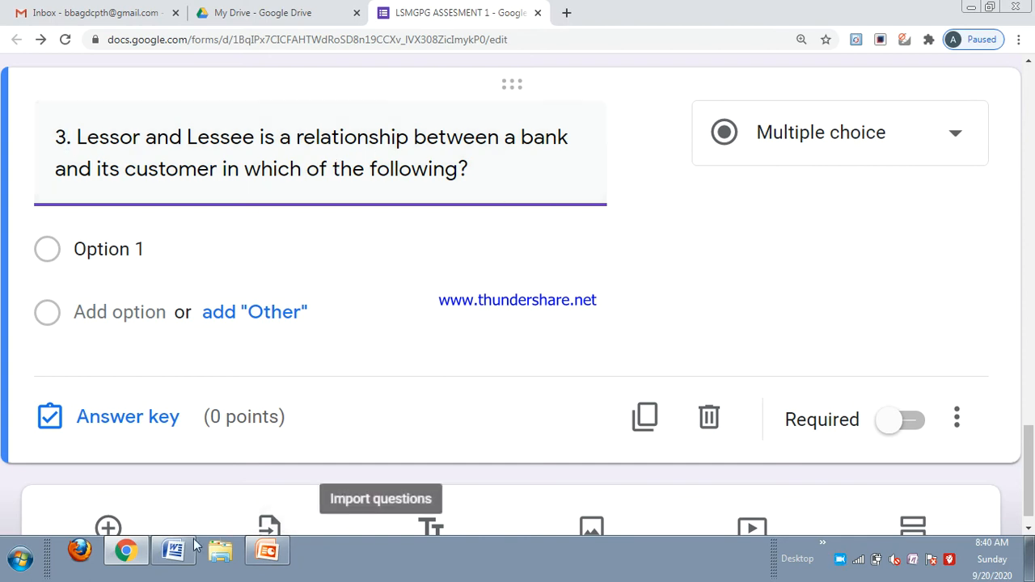
Fill question 3's options with Cash Deposit, b) Loans, c) Securities and d) Safe Deposit Locker, copied from the Word document.
click(172, 558)
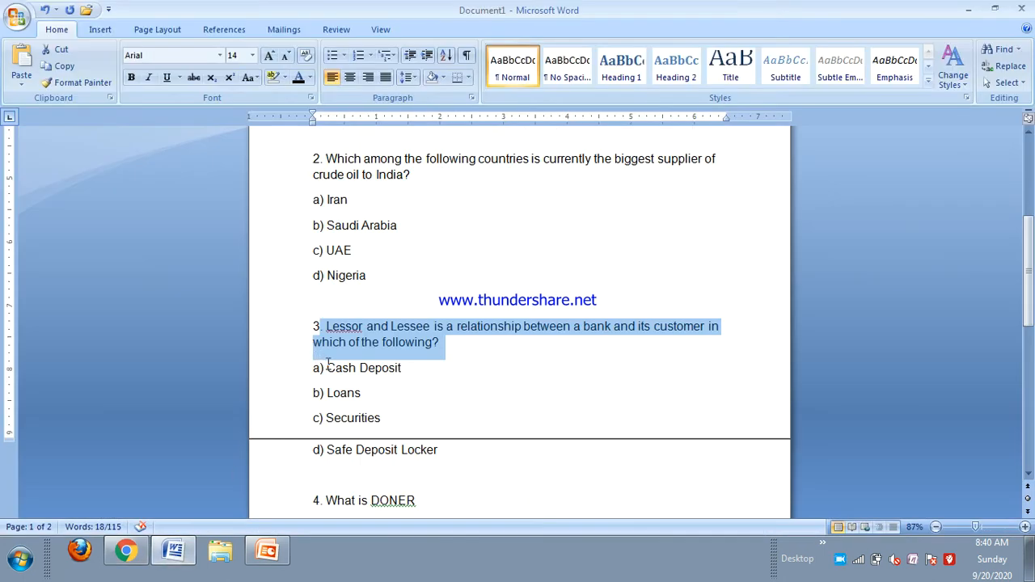
drag(327, 368, 449, 465)
click(125, 551)
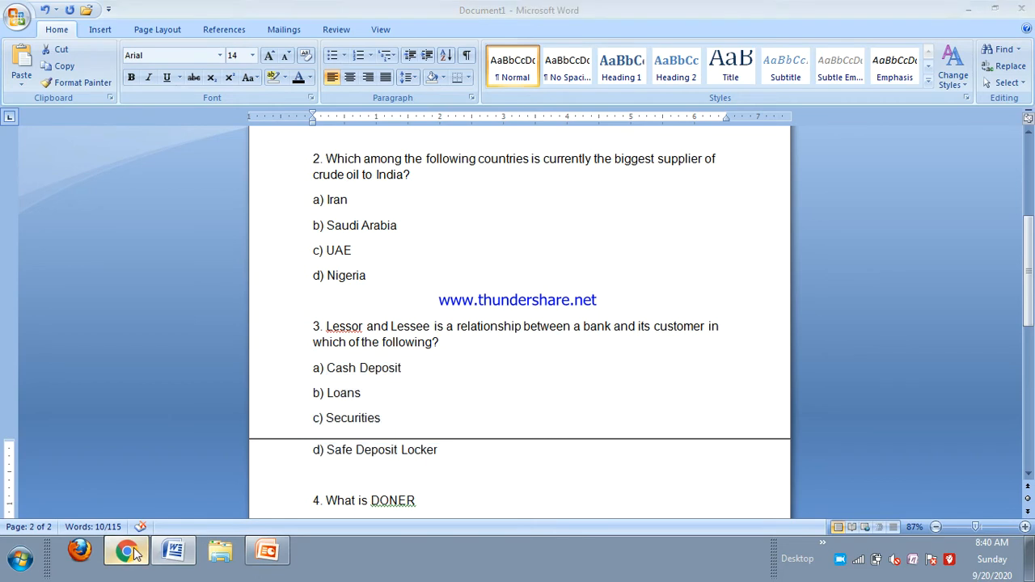
click(195, 253)
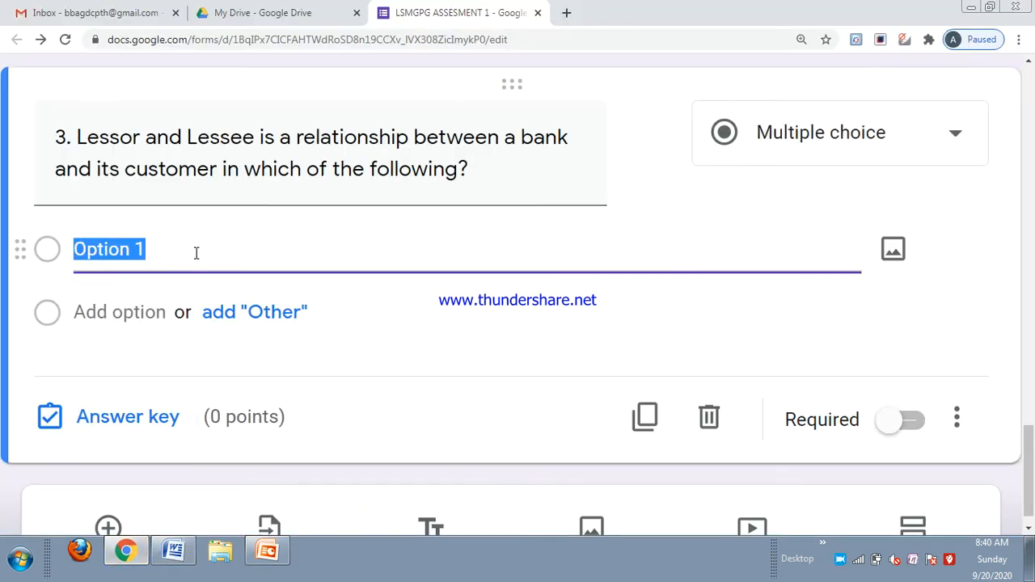
text(Cash Deposit b) Loans c) Securities d) Safe Deposit Locker)
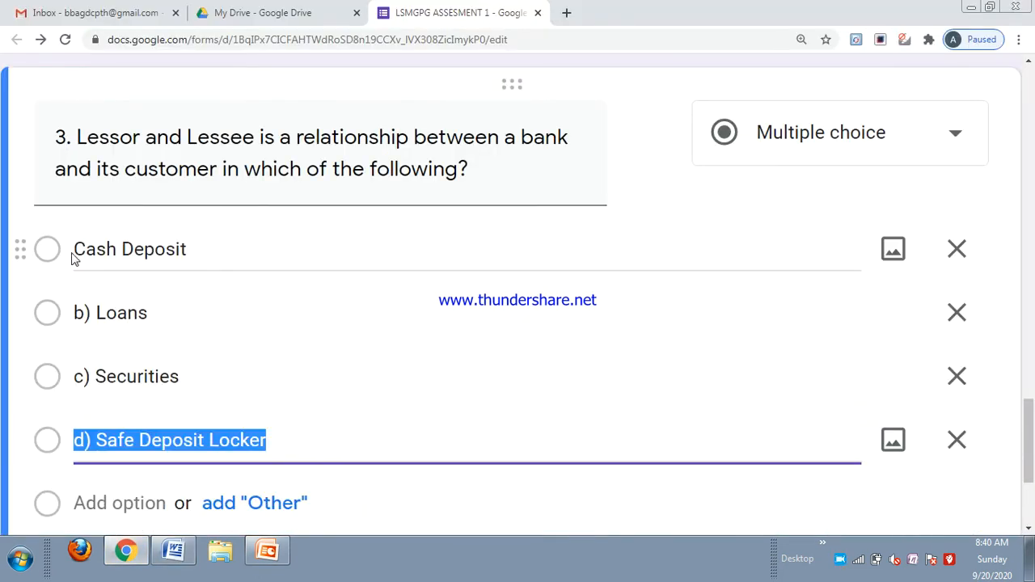
Prefix the Cash Deposit option of question 3 with "a)".
click(74, 255)
click(74, 250)
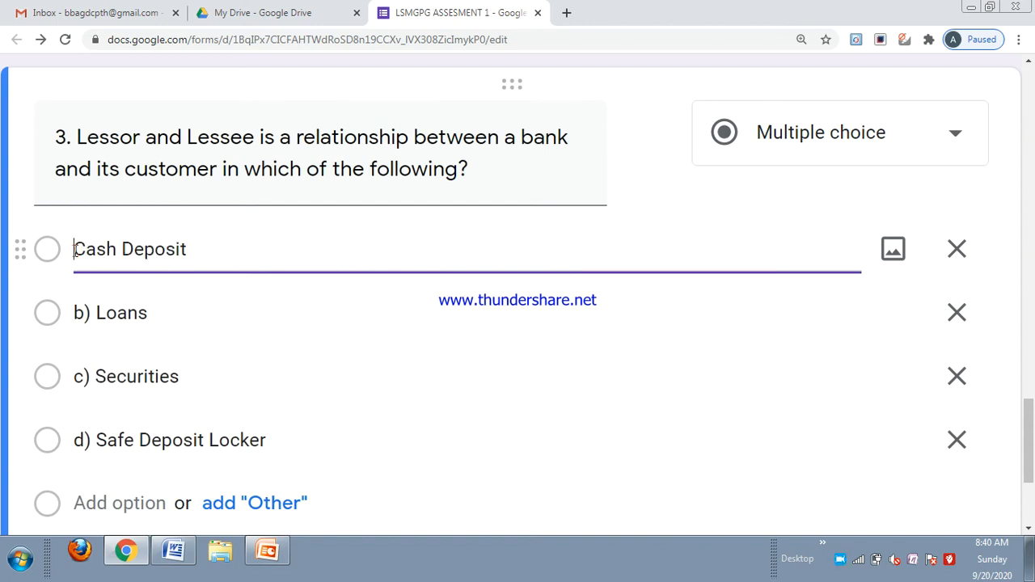
text(a))
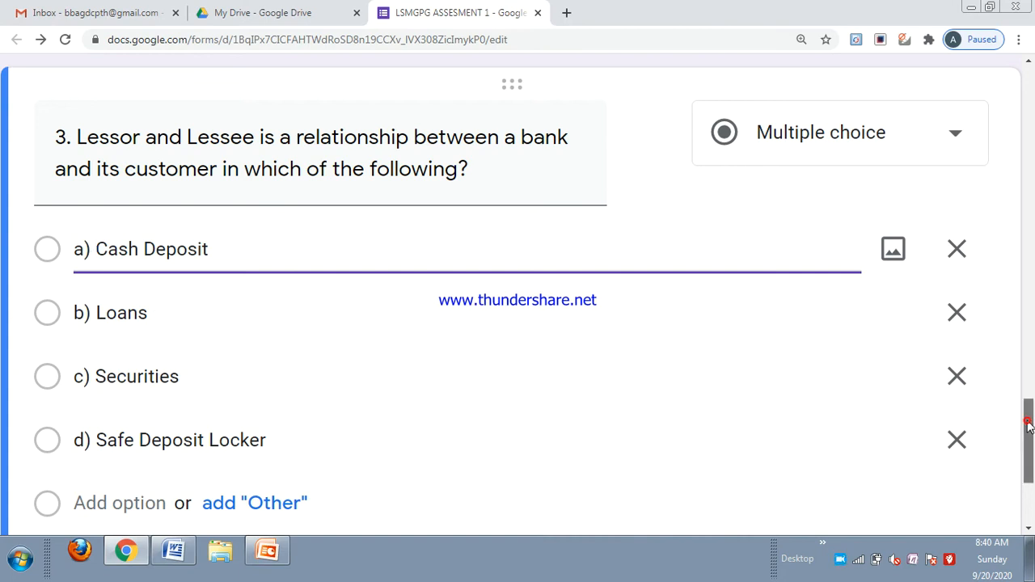
scroll(1028, 426, down, 3)
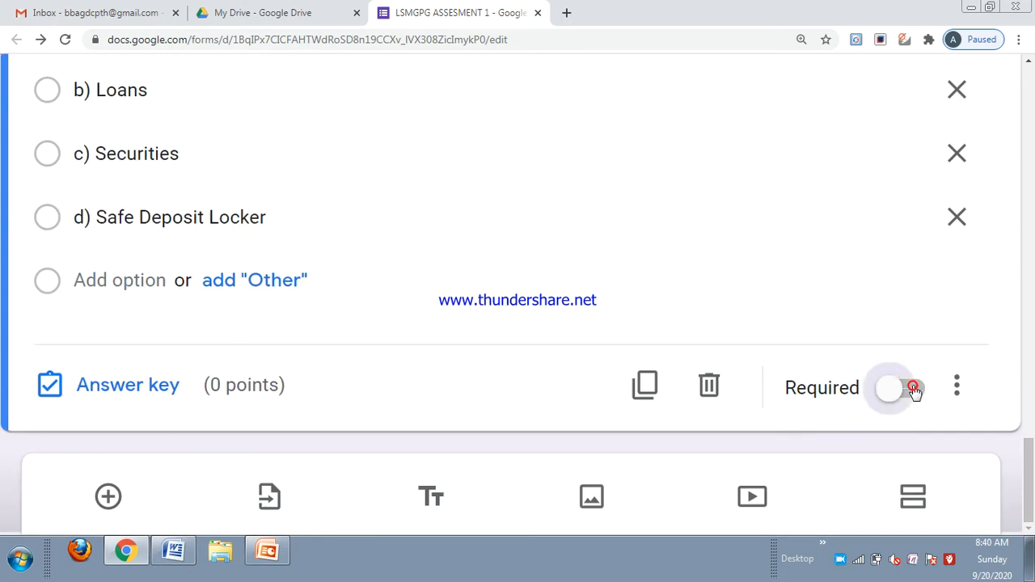
Make question 3 required and set its answer key to 1 point with "d) Safe Deposit Locker" as the correct answer.
click(913, 389)
click(104, 393)
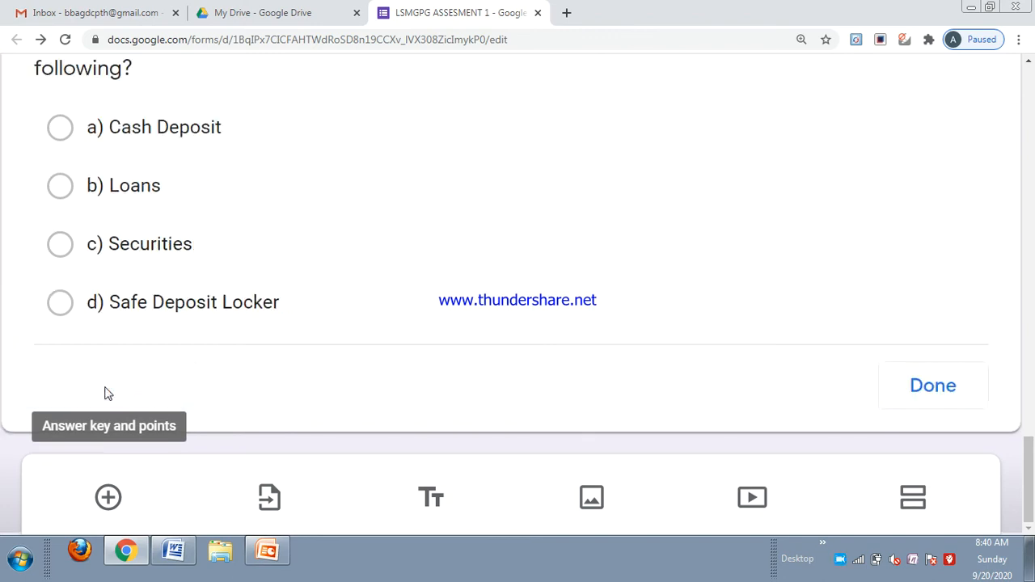
click(912, 279)
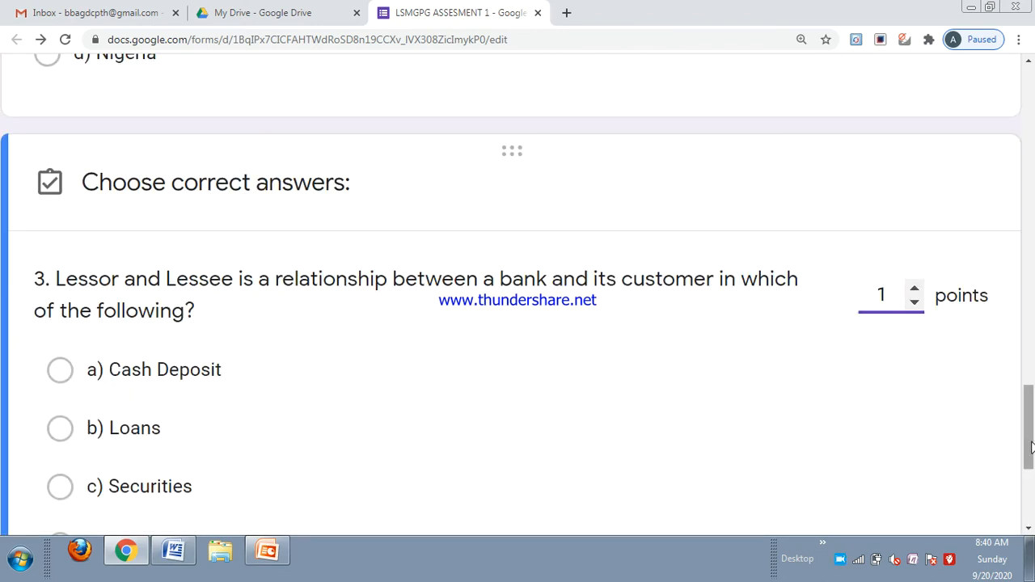
scroll(1031, 448, down, 2)
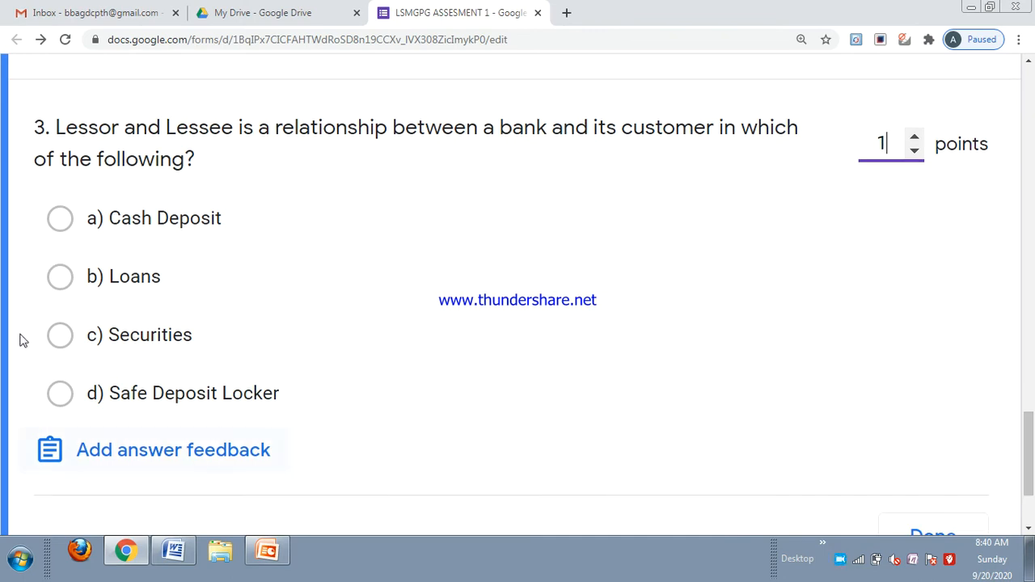
click(58, 395)
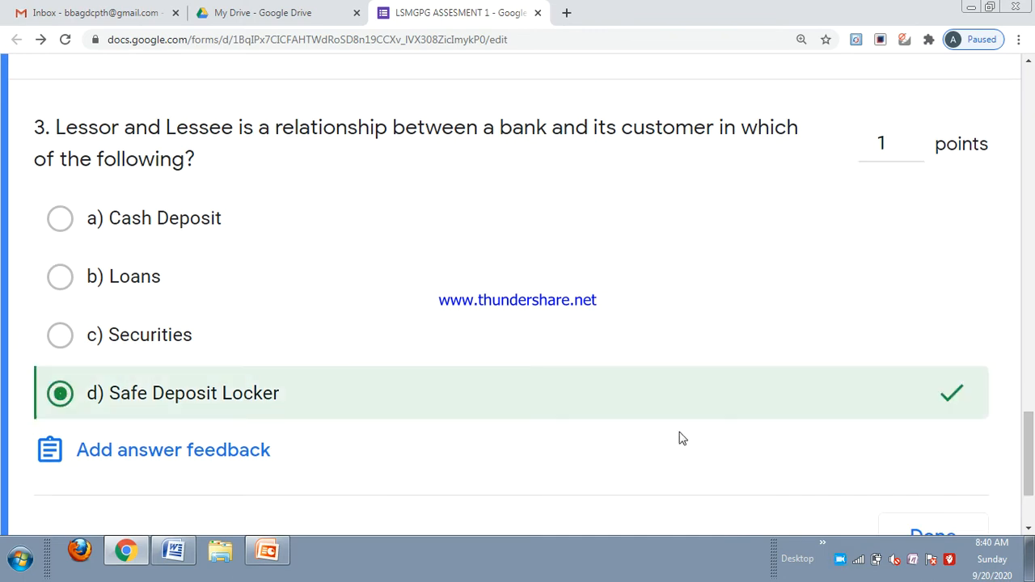
scroll(1031, 435, down, 2)
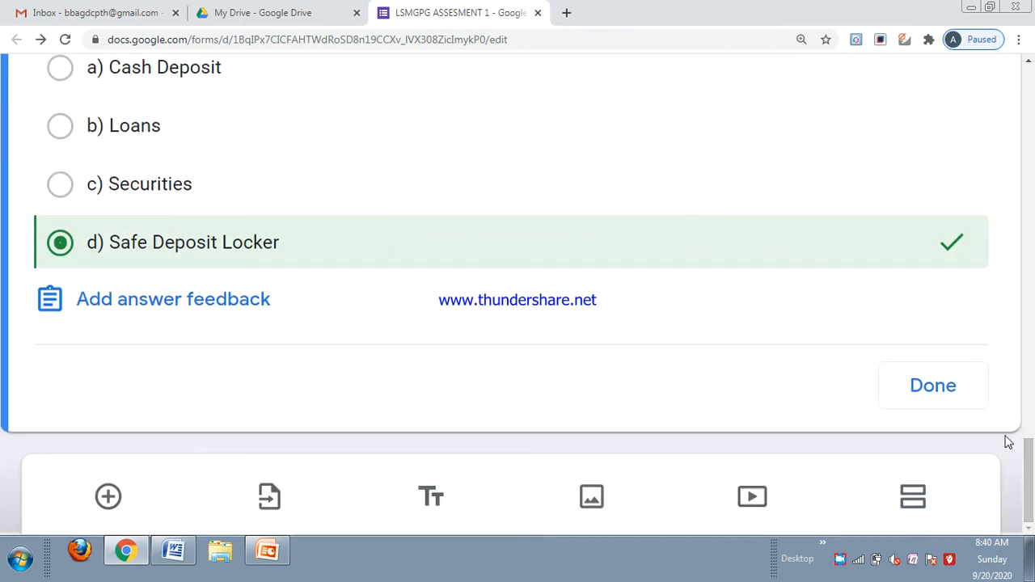
click(962, 393)
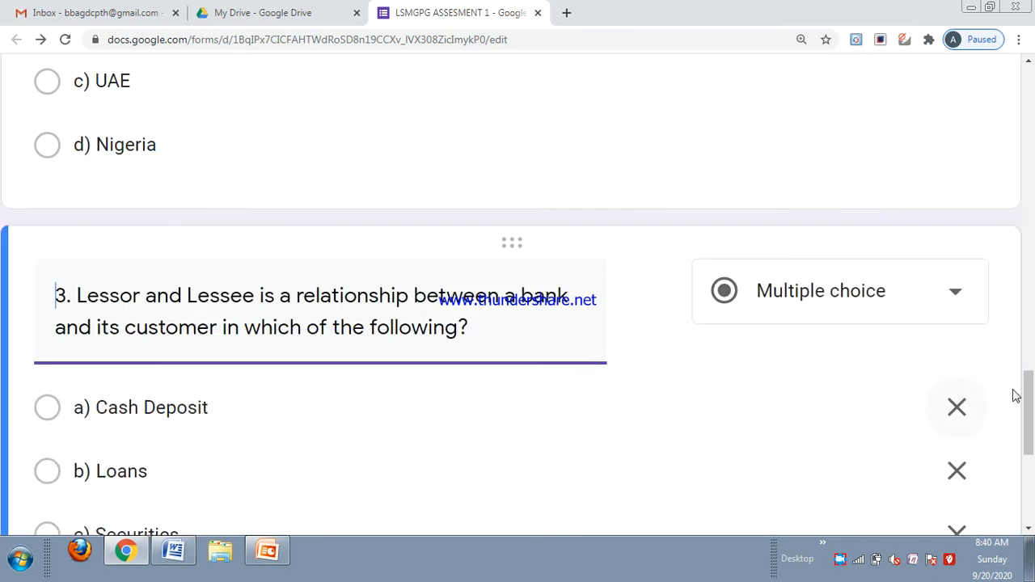
Add a new question titled "What is DONER?", copying the wording from question 4 in the Word document.
scroll(1031, 436, down, 1)
scroll(1032, 436, down, 3)
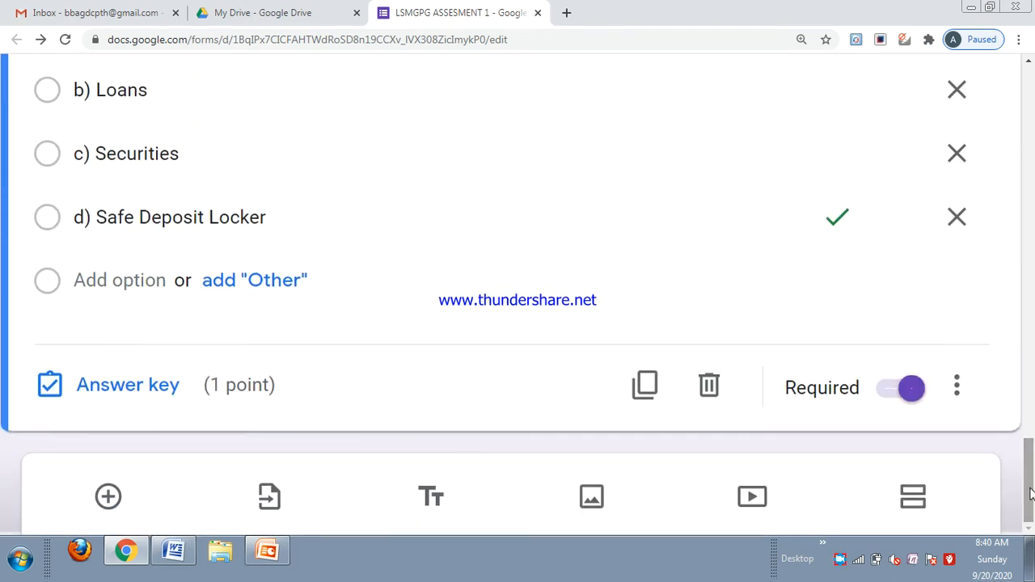
click(107, 499)
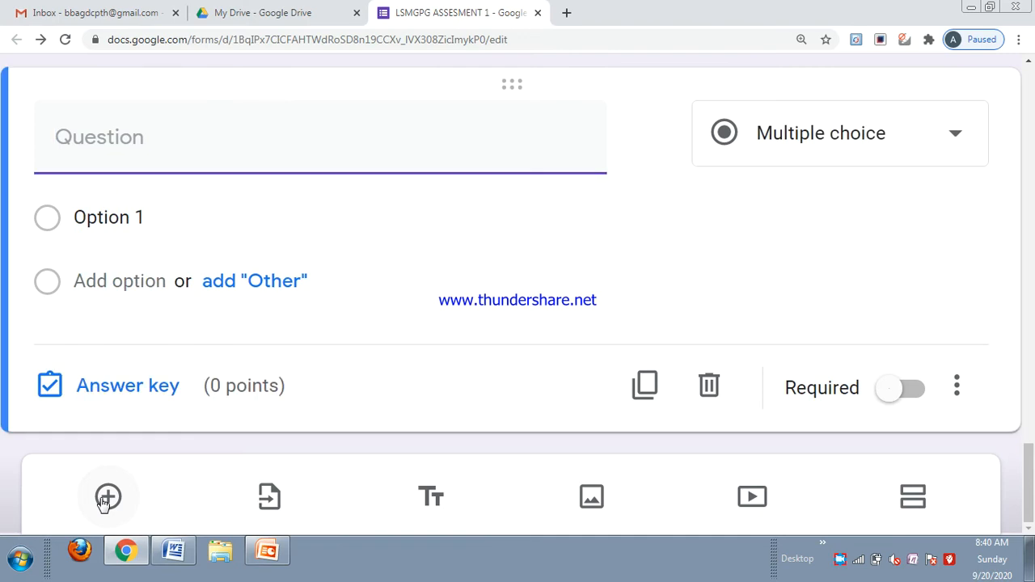
click(127, 552)
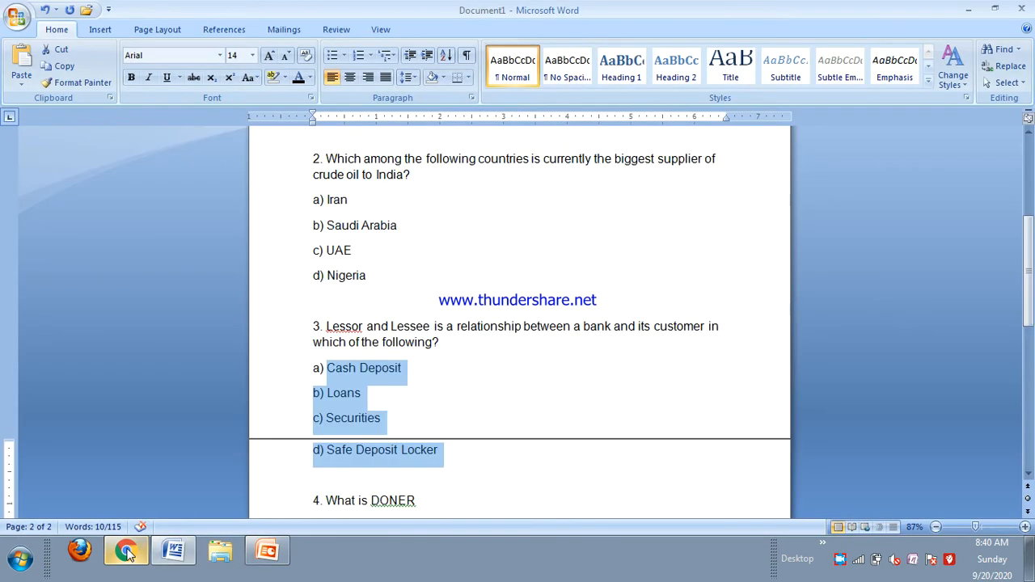
click(512, 467)
key(Down)
key(Down)
key(Down)
key(Down)
key(Down)
key(Down)
key(Down)
key(Down)
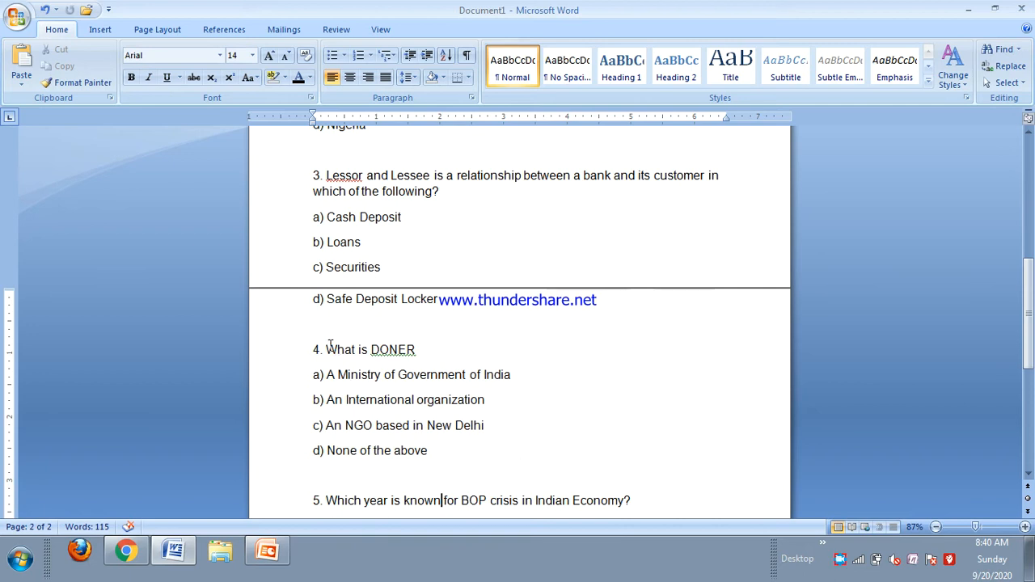
drag(325, 346, 424, 361)
key(ctrl+c)
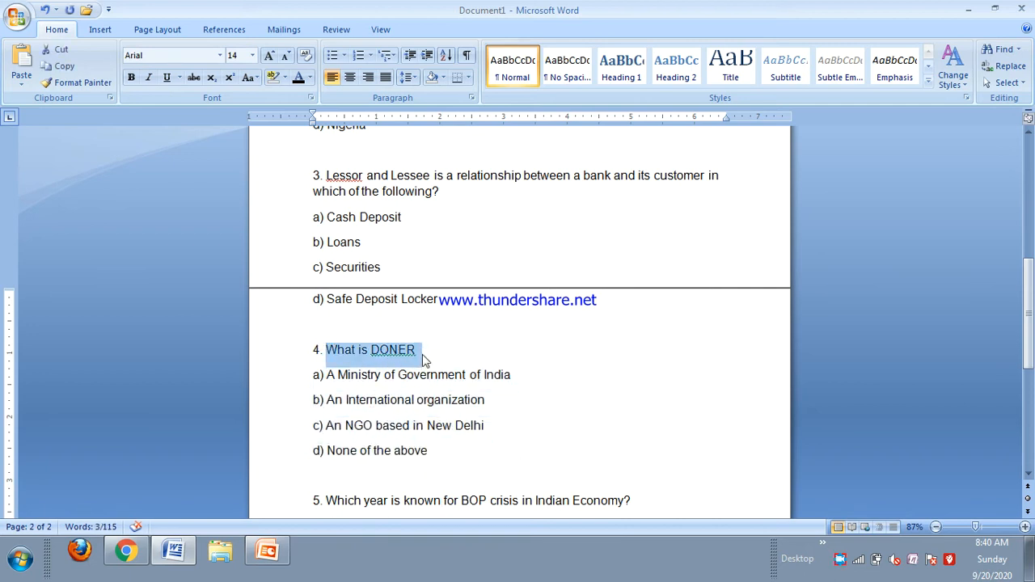
click(171, 558)
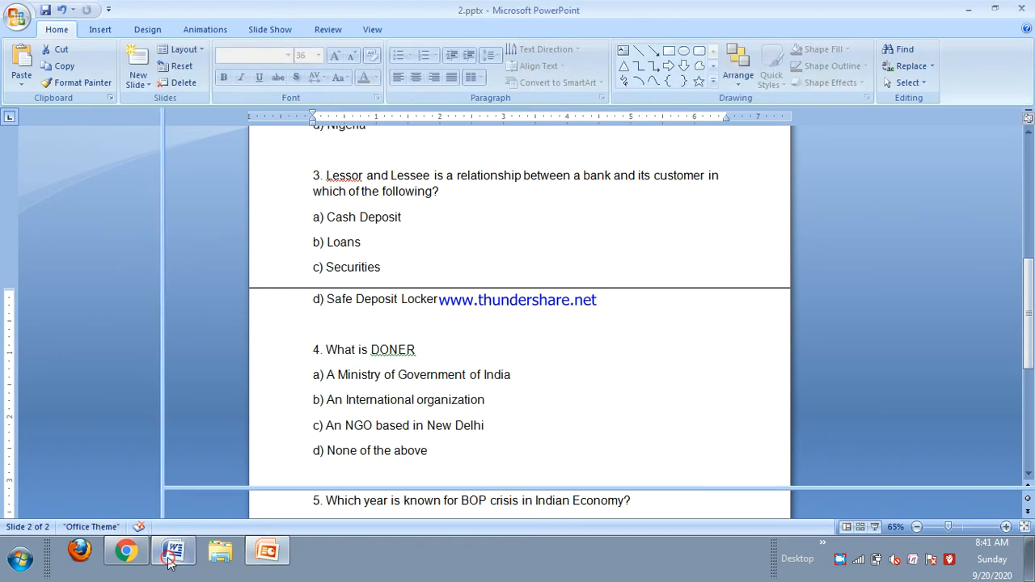
click(129, 552)
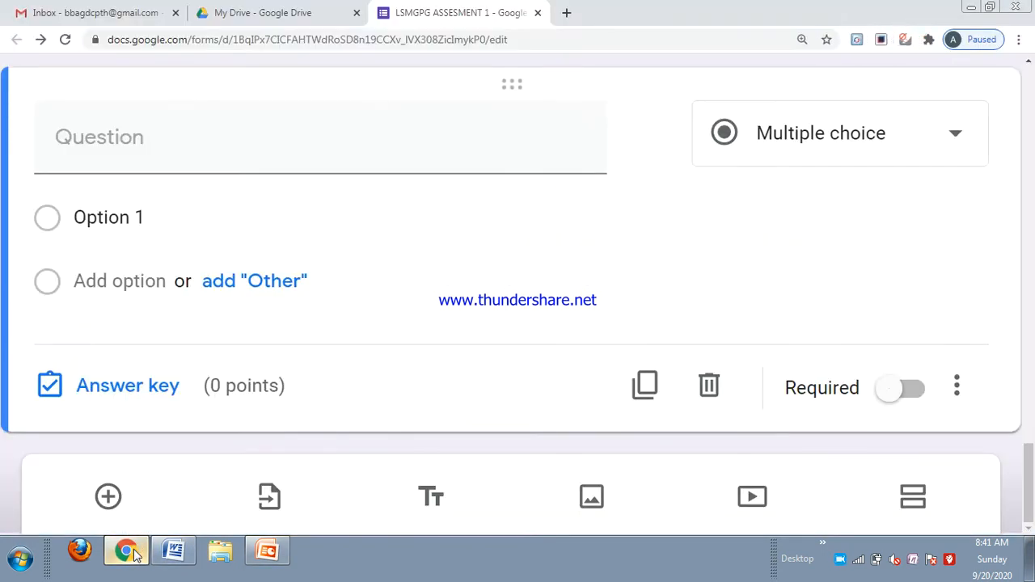
key(ctrl+v)
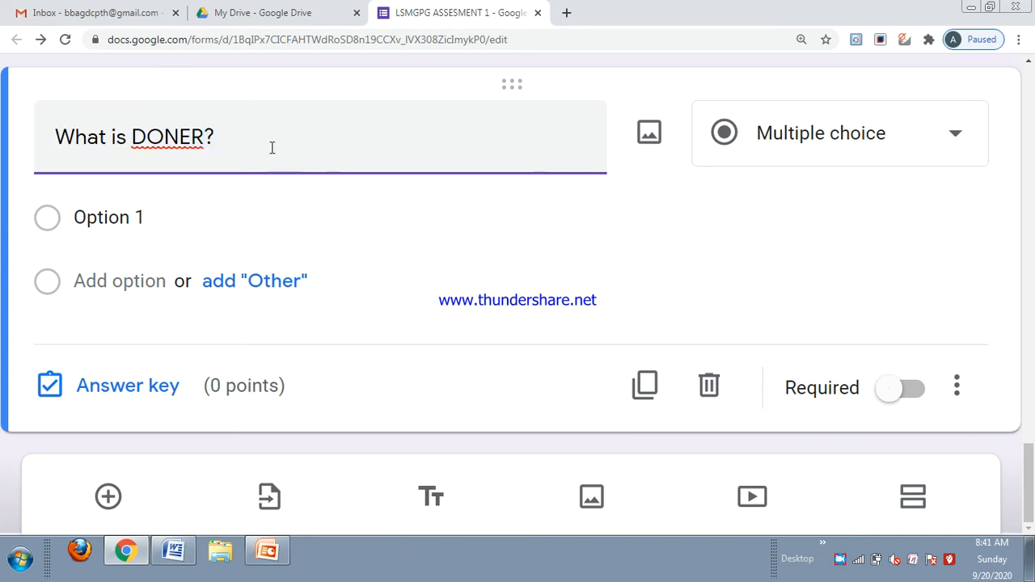
Fill the DONER question's options with A Ministry of Government of India, b) An International organization, c) An NGO based in New Delhi and d) None of the above, copied from Word.
click(130, 553)
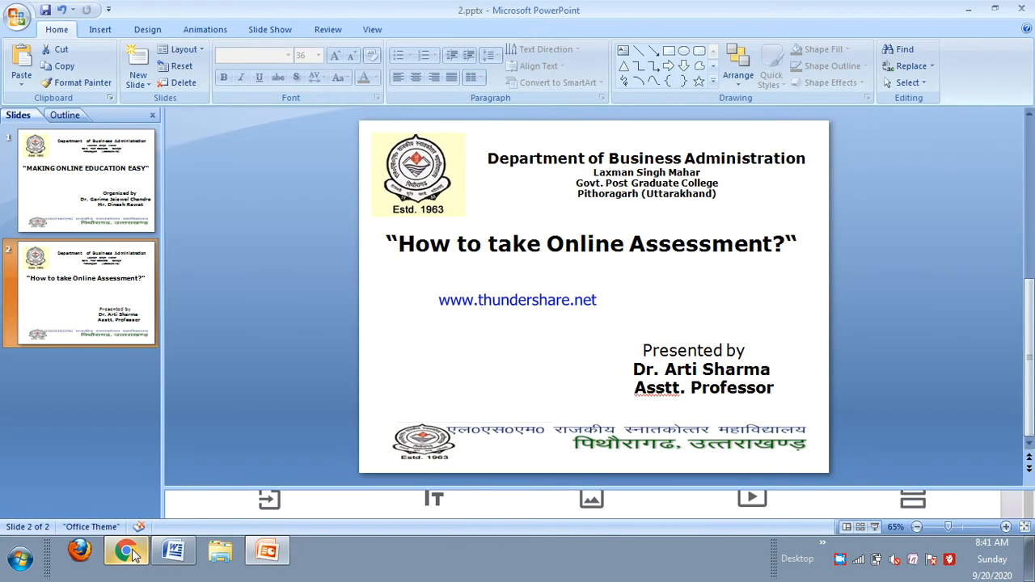
click(173, 552)
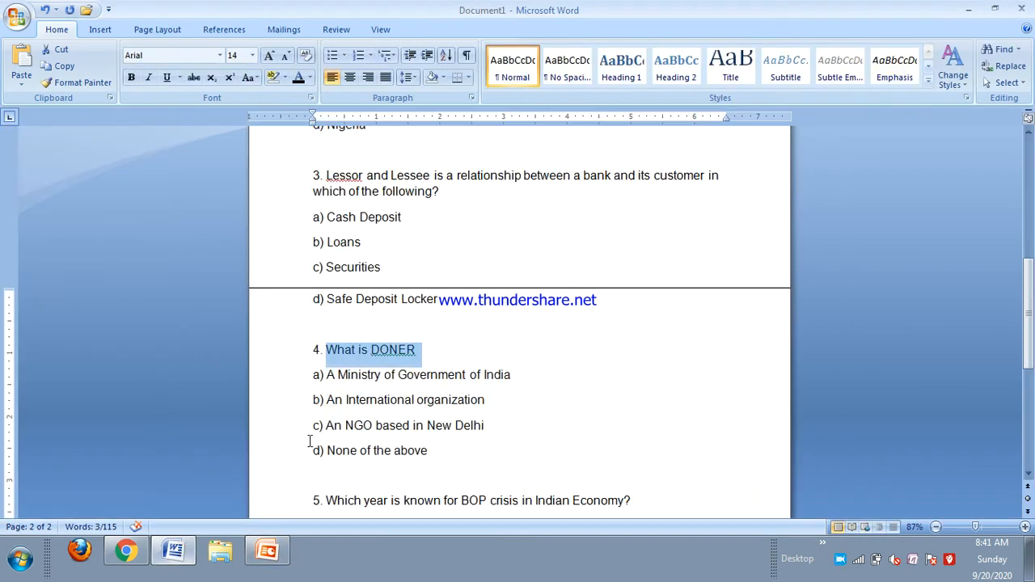
drag(327, 377, 434, 468)
key(ctrl+c)
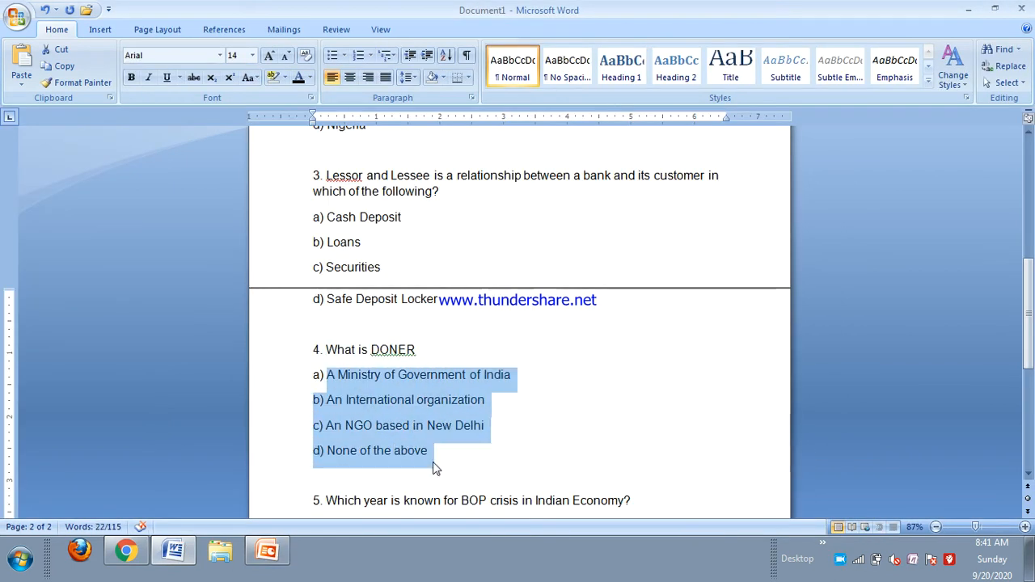
click(121, 554)
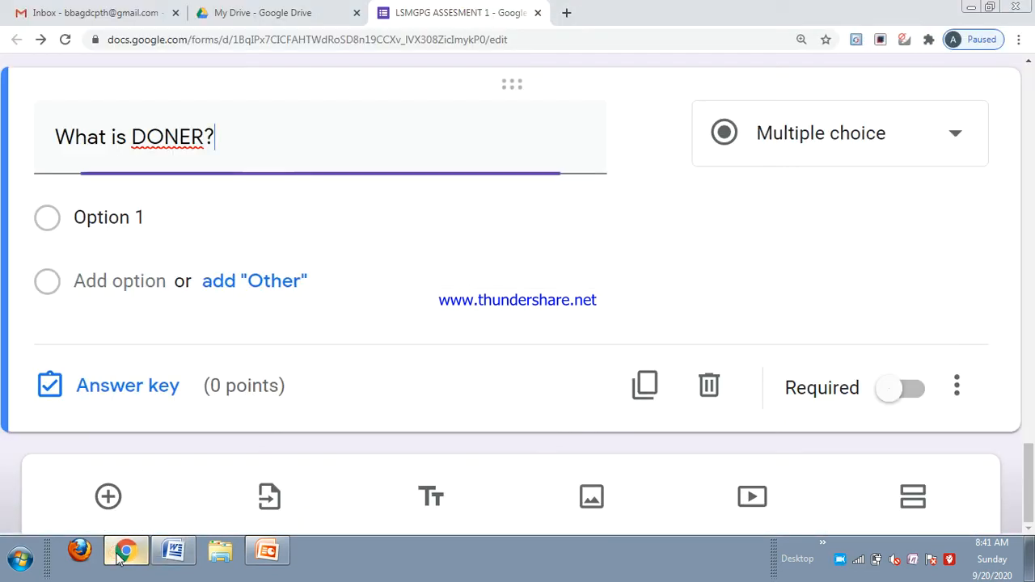
click(164, 217)
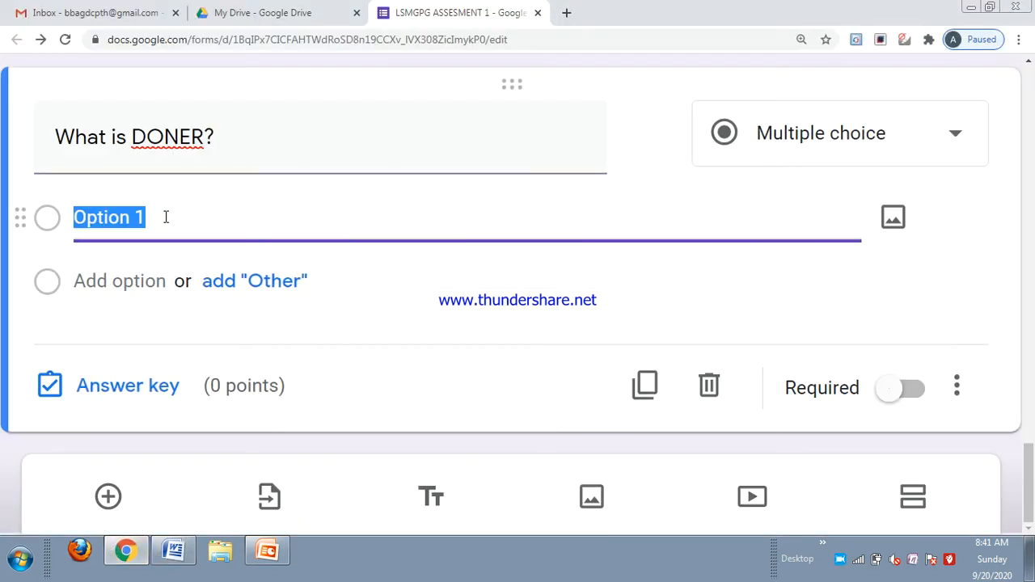
key(ctrl+v)
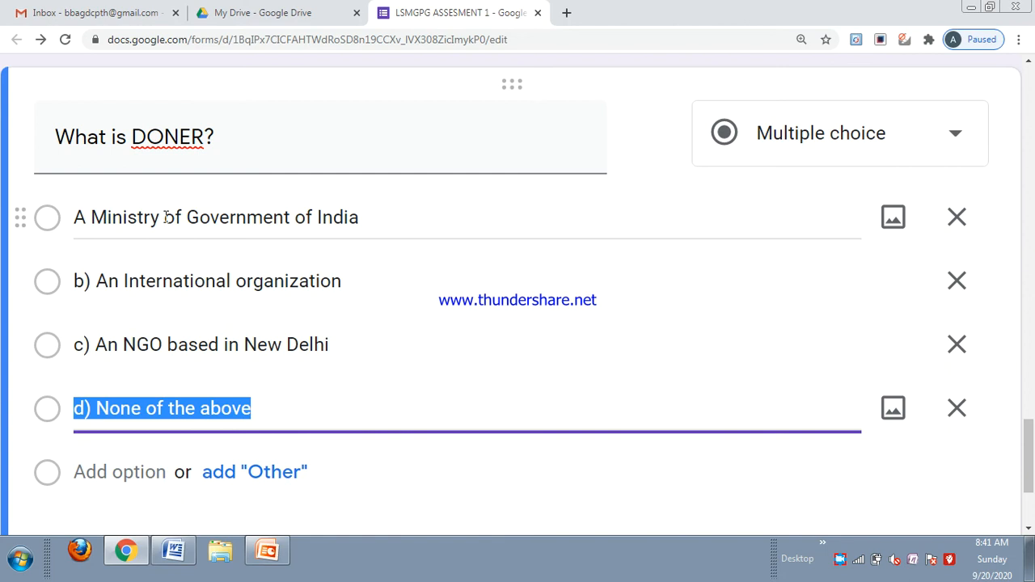
Prefix the "A Ministry of Government of India" option of the DONER question with "a)".
click(75, 217)
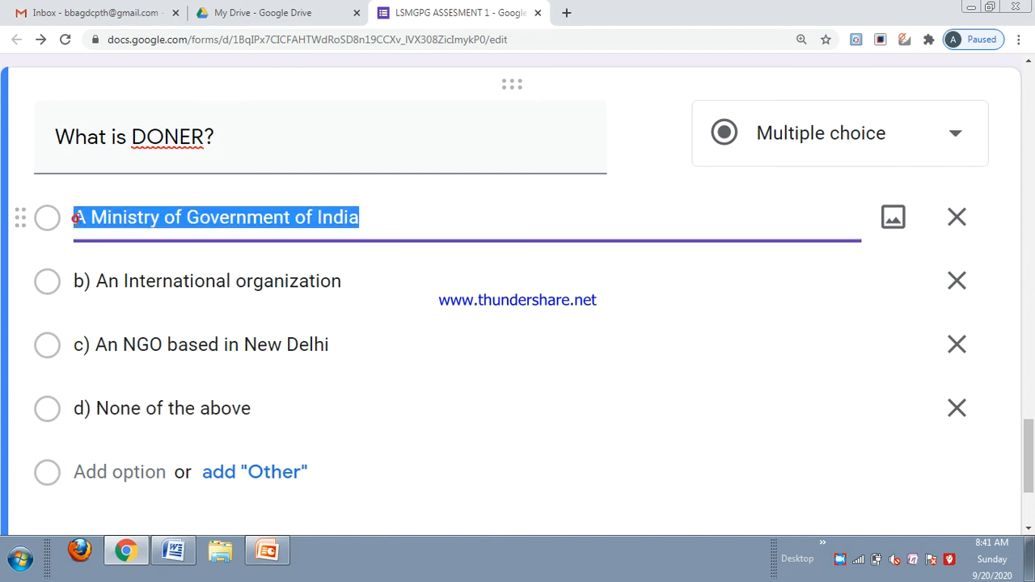
click(74, 217)
text(a)A)
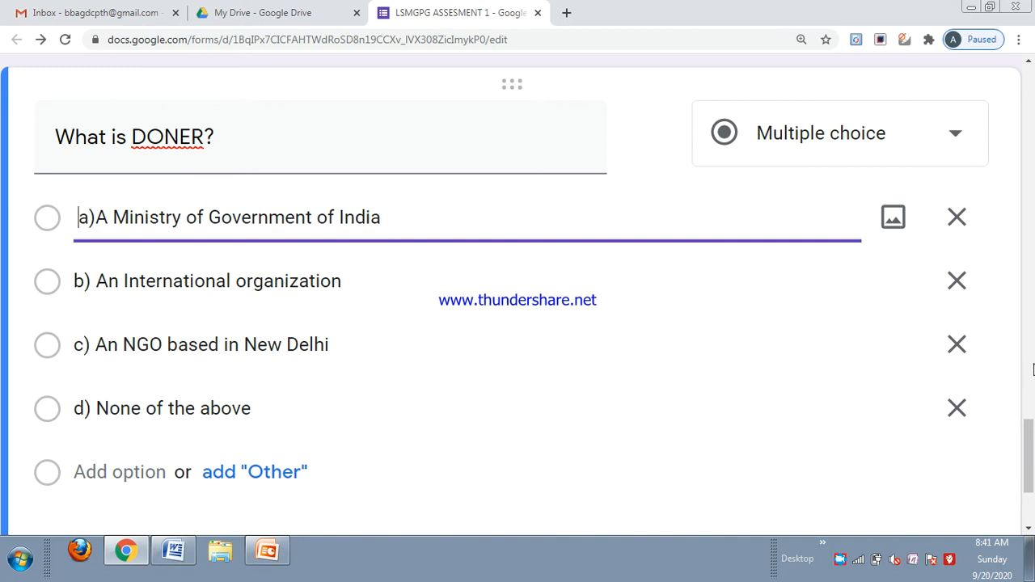
Make the DONER question required and set its answer key to 1 point with "a)A Ministry of Government of India" as the correct answer.
drag(1030, 428, 1031, 460)
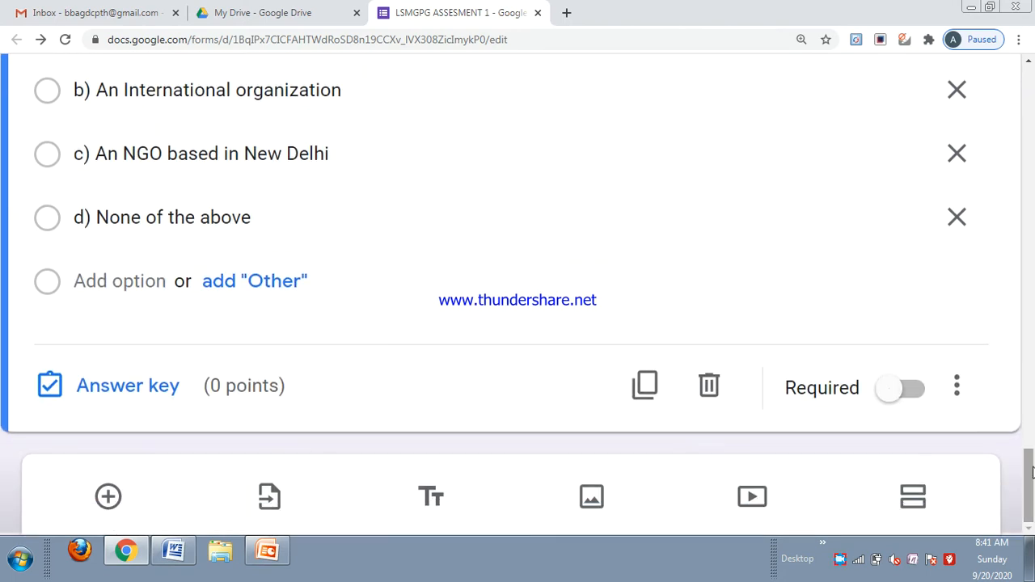
click(910, 386)
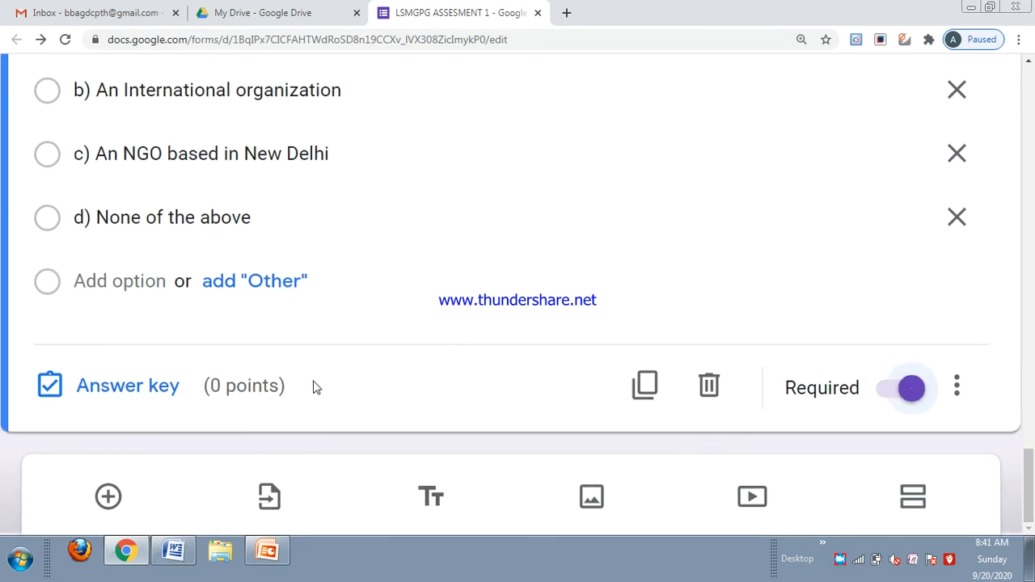
click(168, 389)
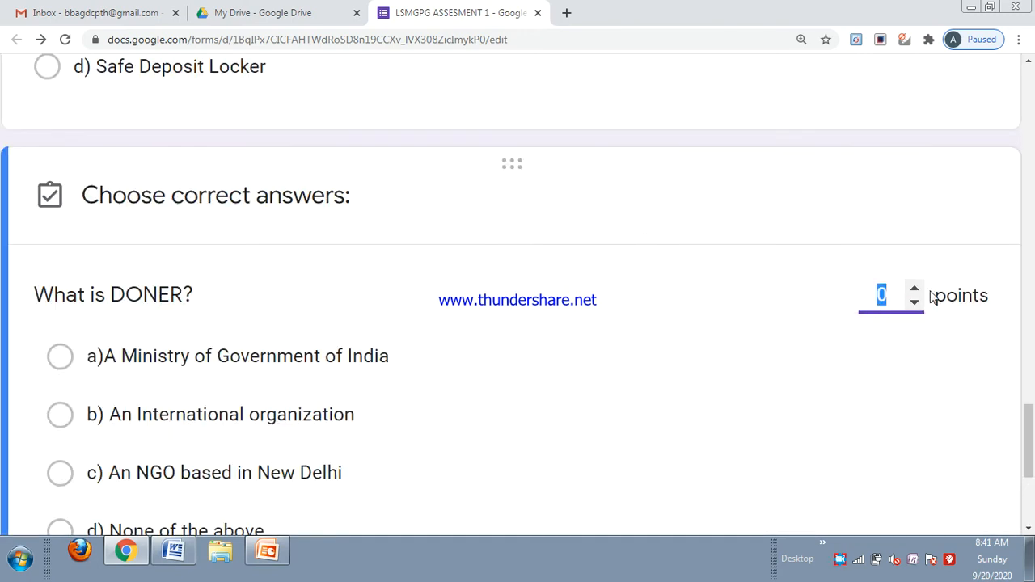
click(916, 289)
drag(1029, 473, 1029, 490)
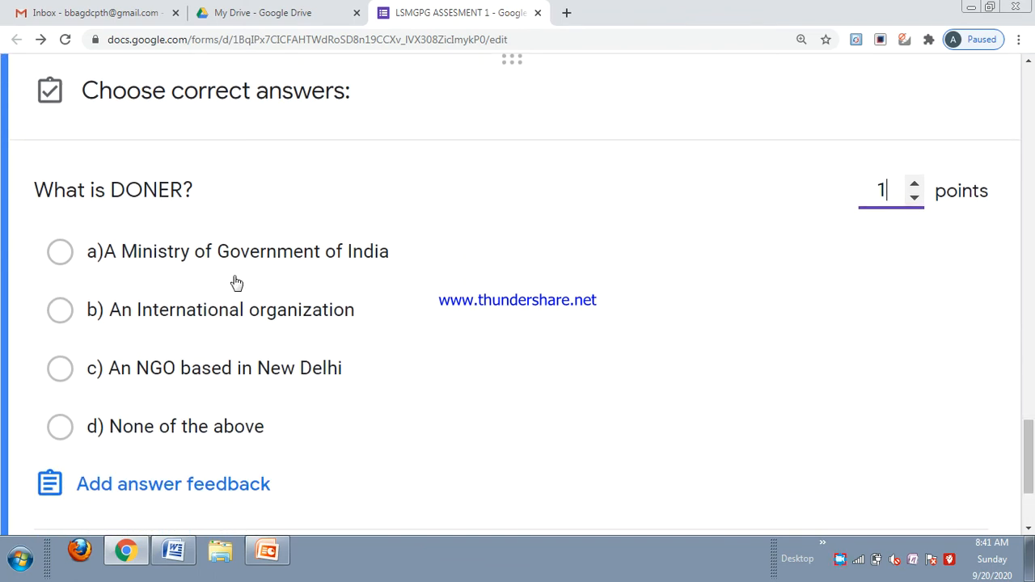
click(61, 257)
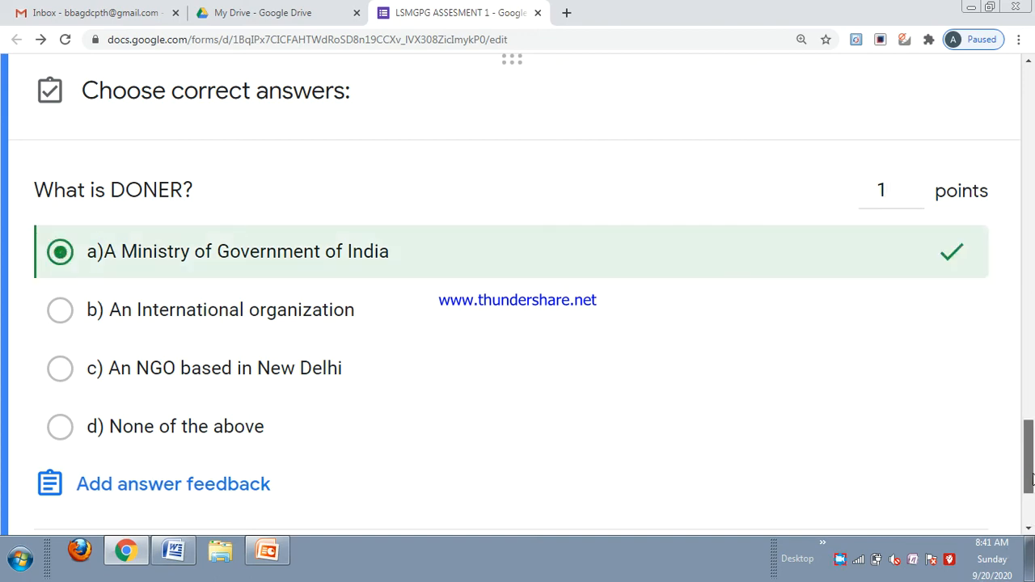
scroll(994, 477, down, 2)
click(934, 395)
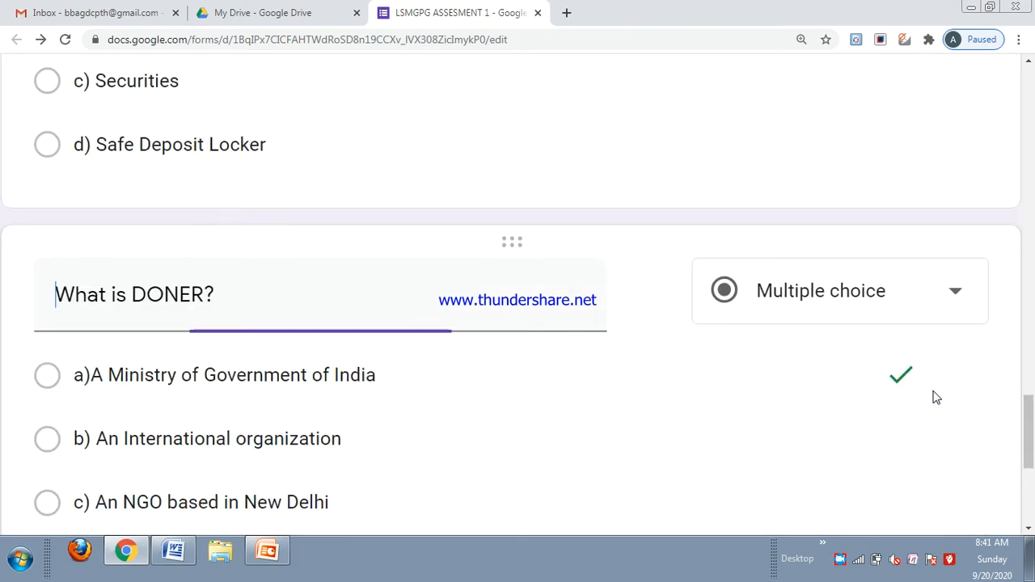
Add a new question titled "Which year is known for BOP crisis in Indian Economy?", copying the wording from question 5 in Word.
scroll(1032, 426, down, 4)
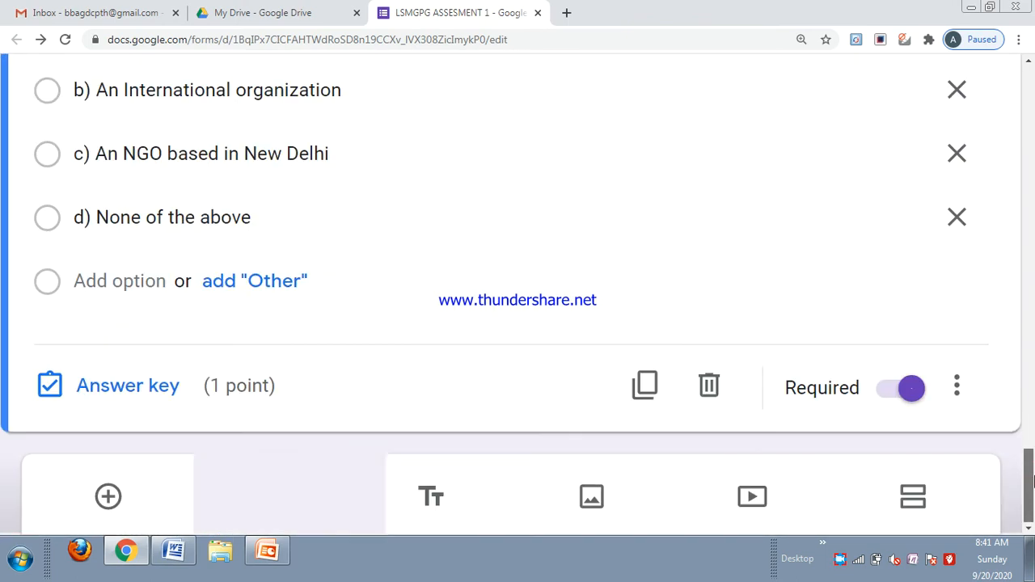
click(108, 496)
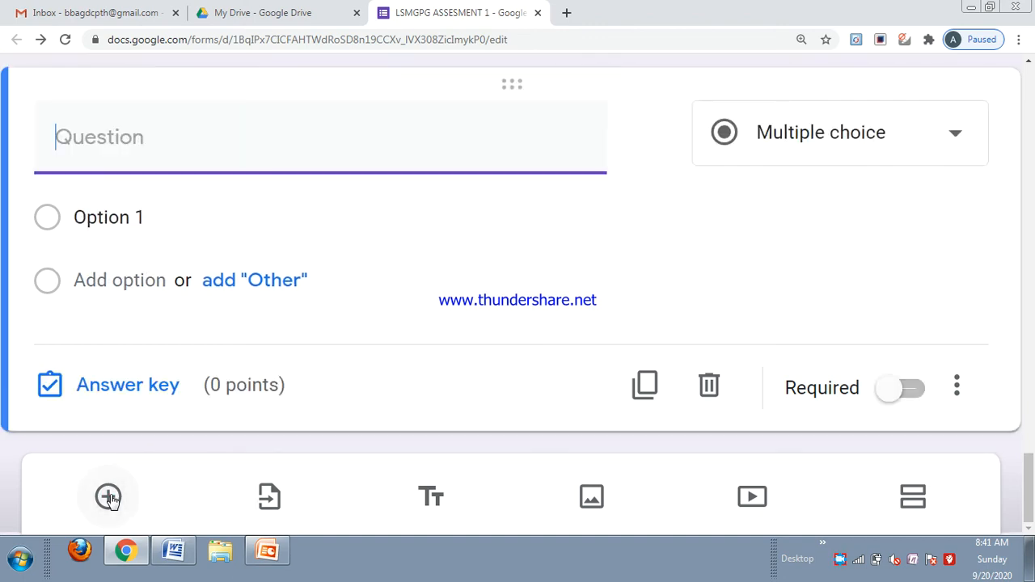
click(173, 552)
click(620, 447)
key(Down)
key(Down)
key(Down)
key(Down)
key(Down)
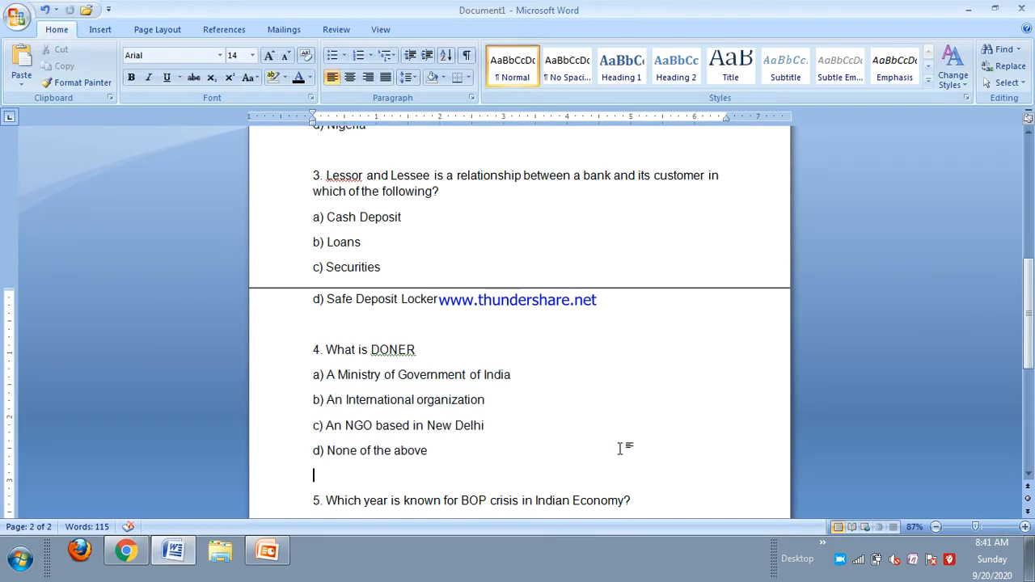
key(Down)
key(Down)
key(Down)
key(Down)
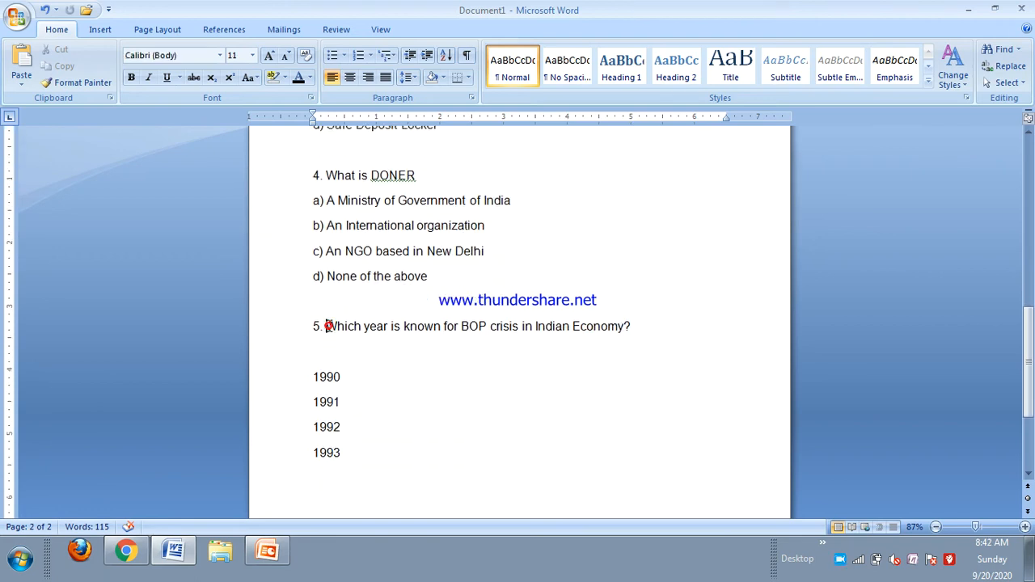
drag(326, 326, 639, 336)
key(ctrl+c)
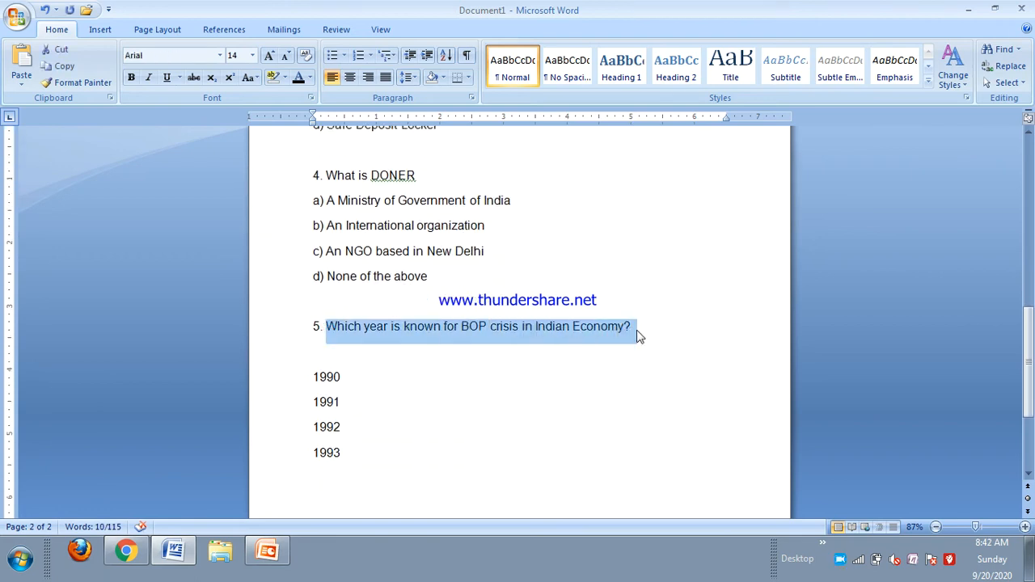
click(166, 558)
click(136, 556)
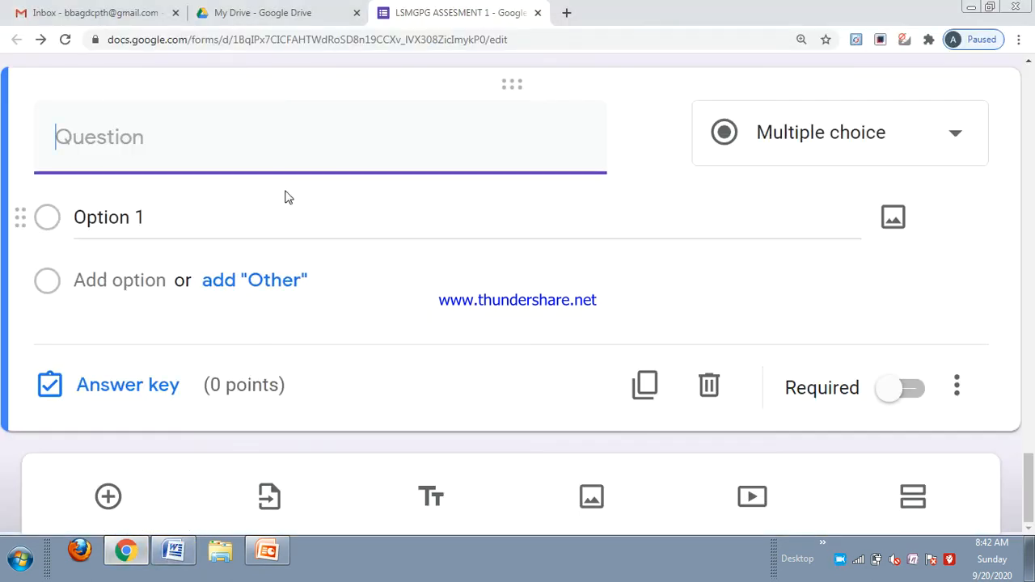
key(ctrl+v)
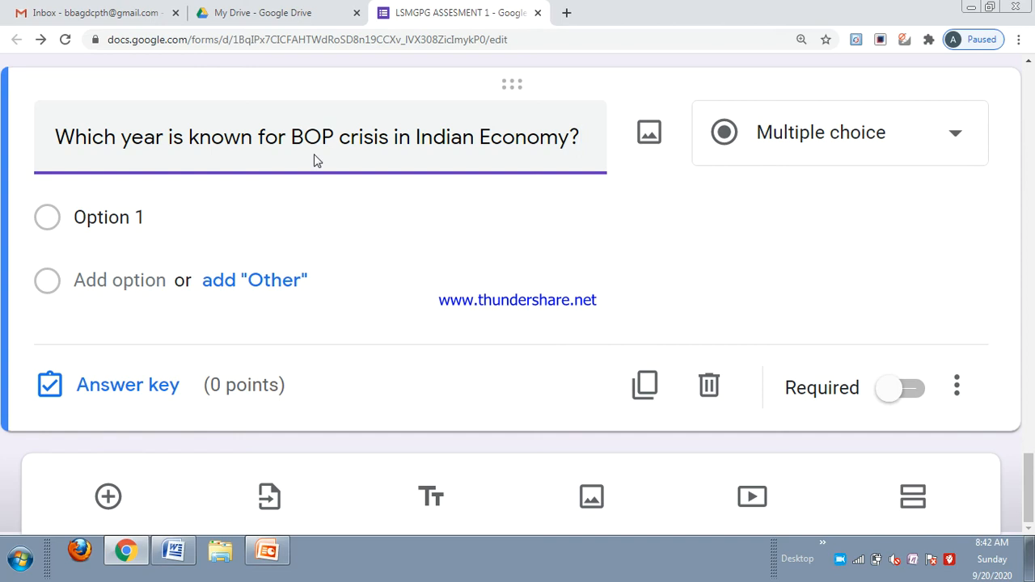
Fill the BOP crisis question's options with 1990, 1991, 1992 and 1993, copied from question 5 in Word.
click(131, 558)
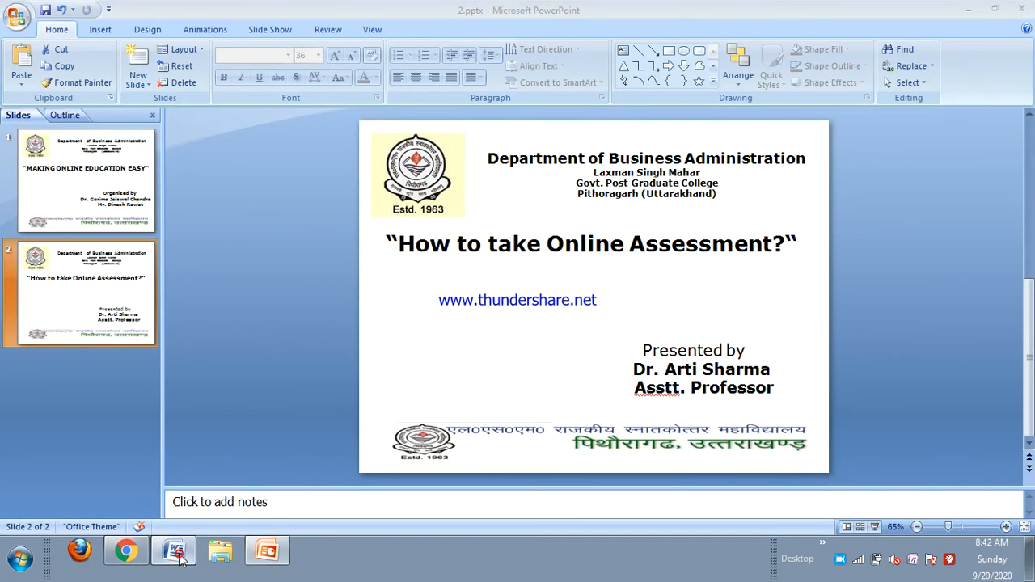
click(177, 556)
drag(313, 376, 358, 464)
key(ctrl+c)
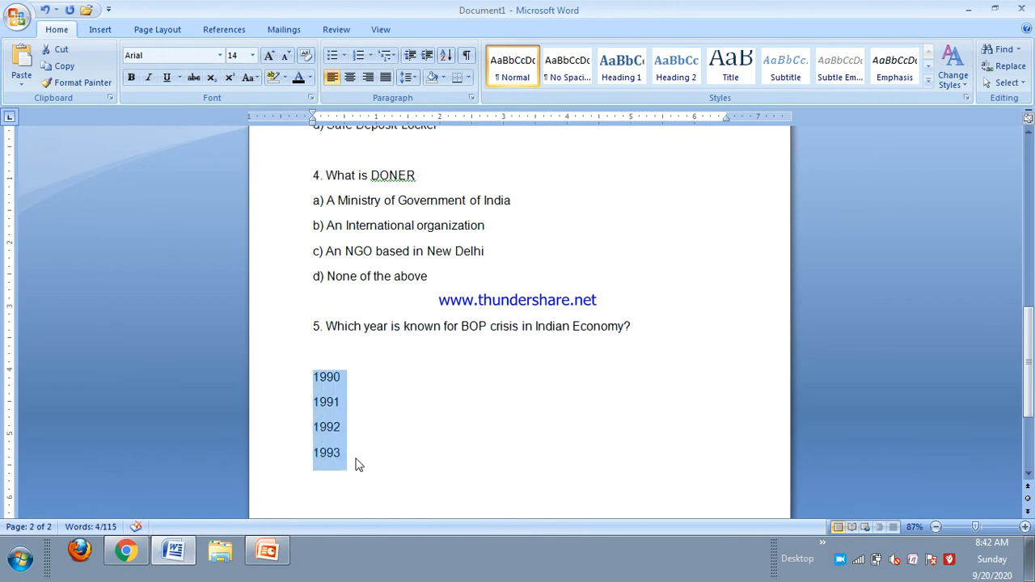
click(125, 552)
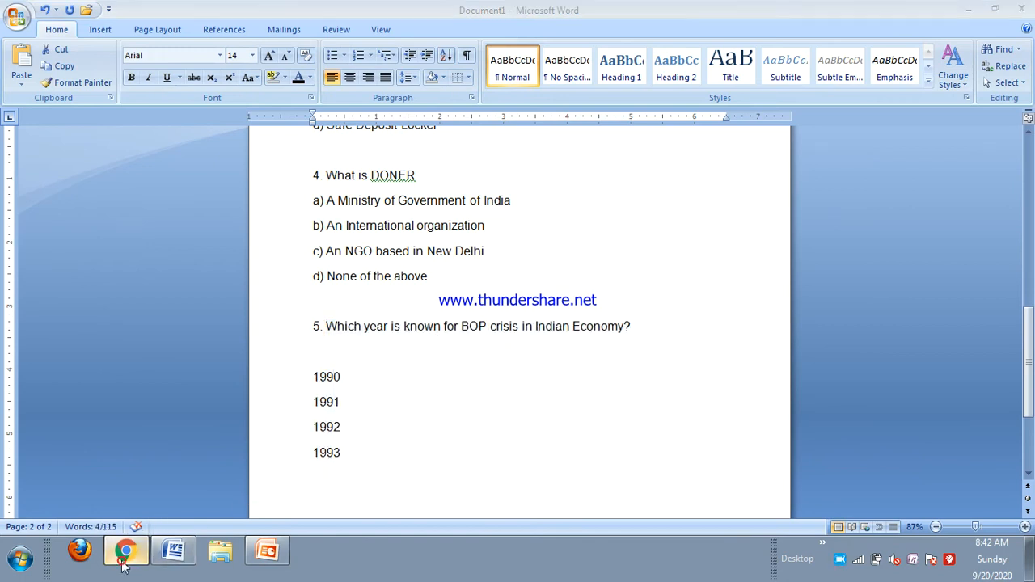
click(89, 273)
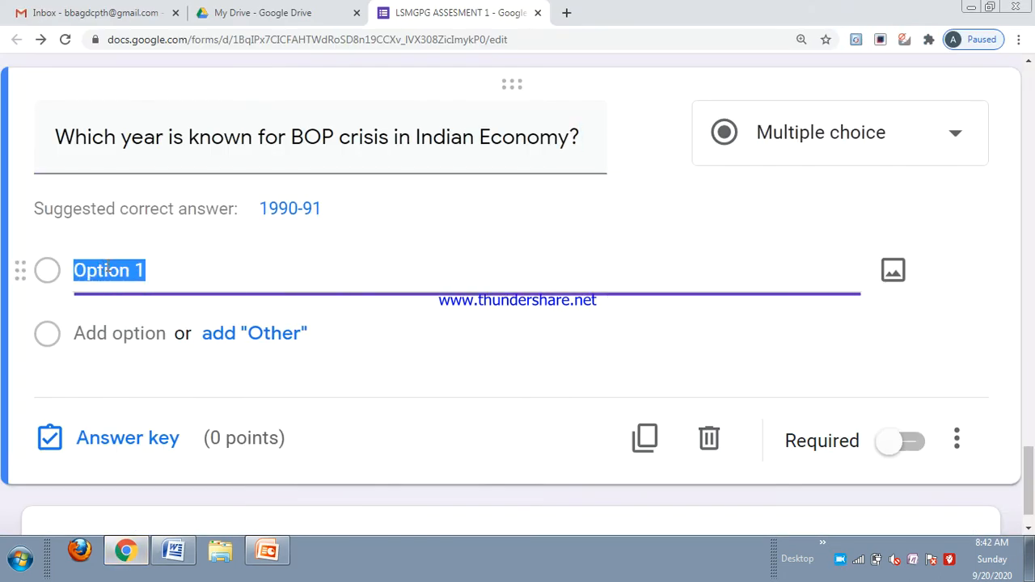
key(ctrl+v)
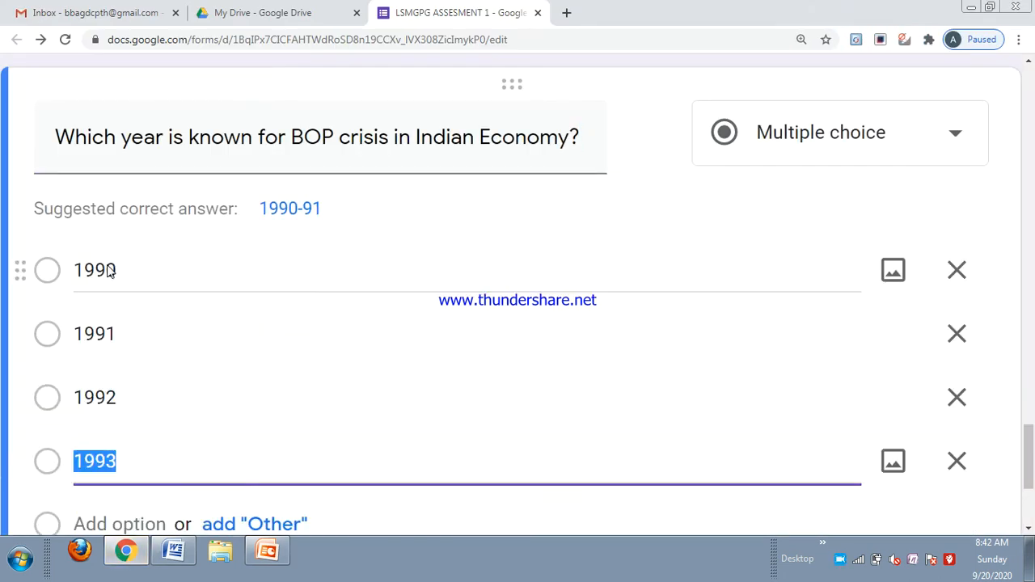
Make the BOP crisis question required and set its answer key to 1 point with 1991 as the correct answer.
click(495, 444)
scroll(1029, 494, down, 3)
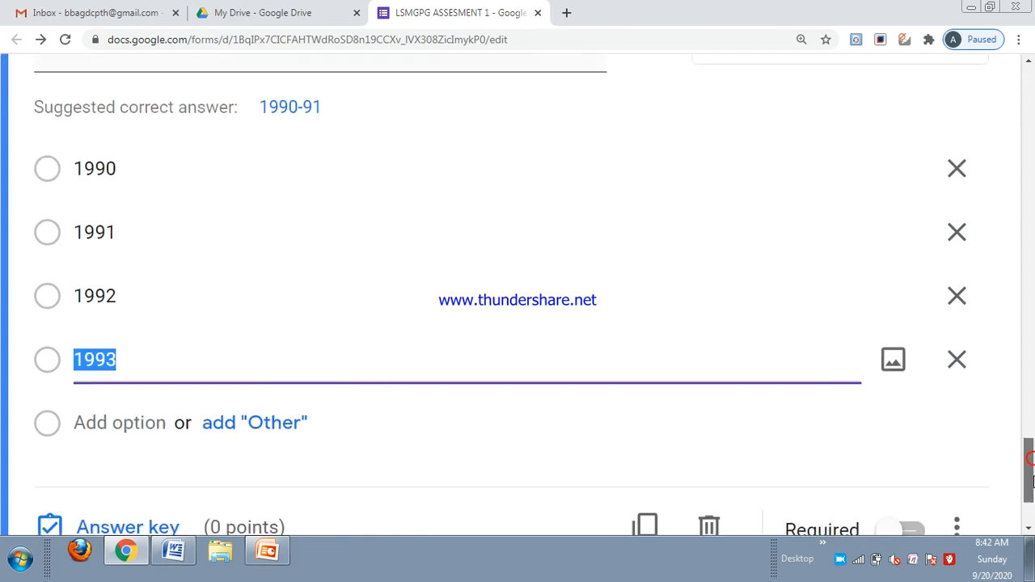
click(909, 407)
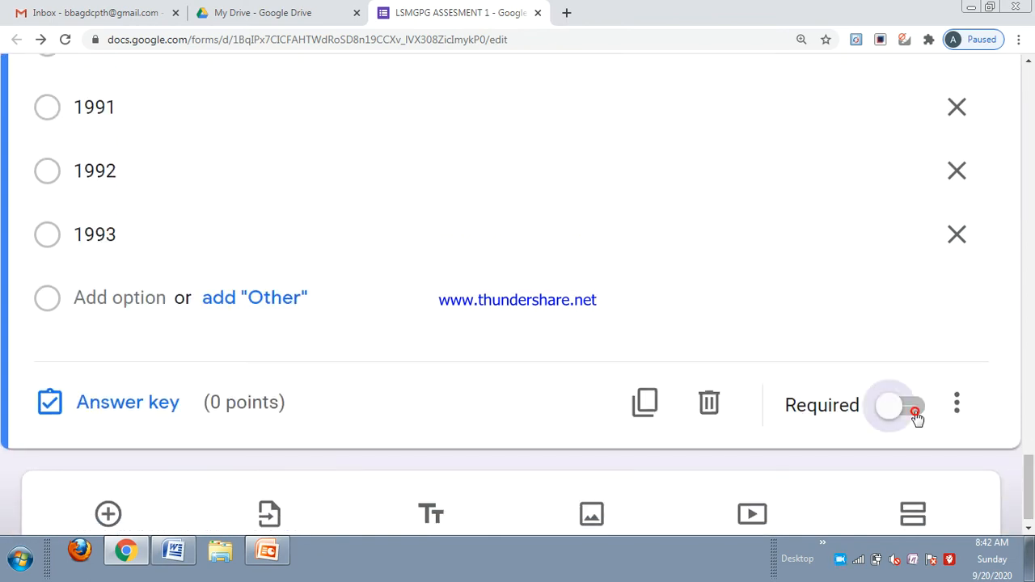
click(165, 408)
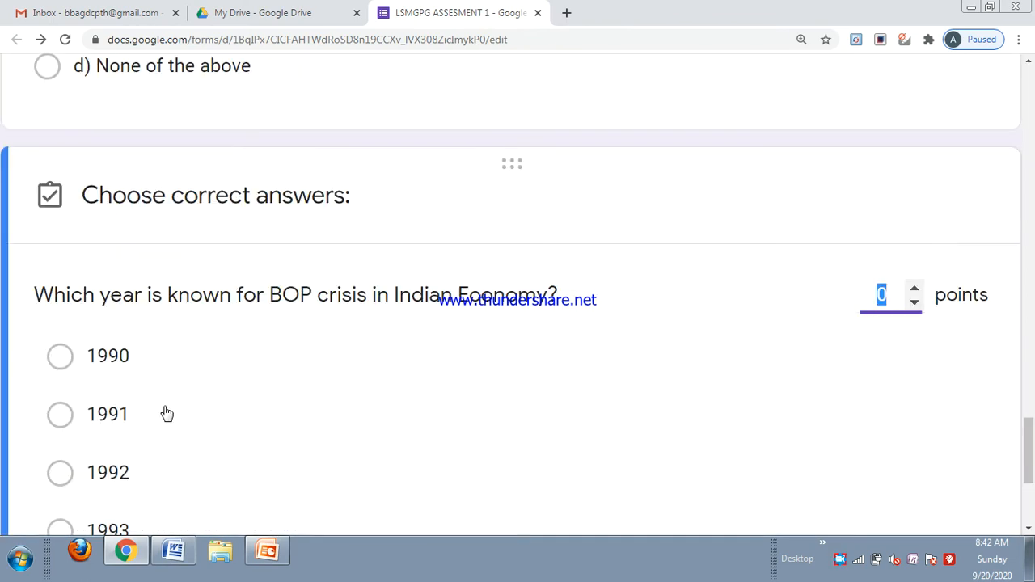
click(914, 291)
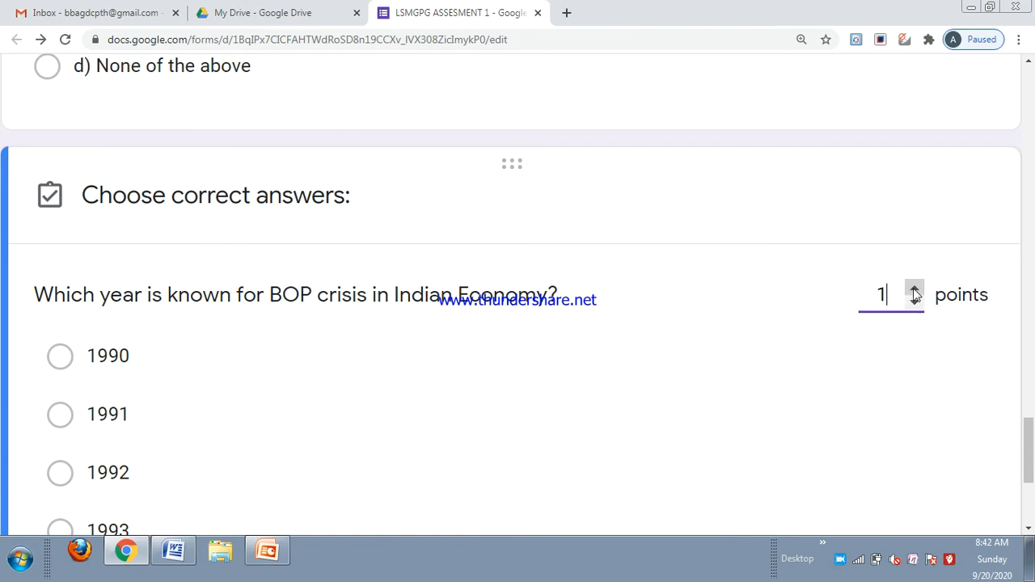
click(62, 414)
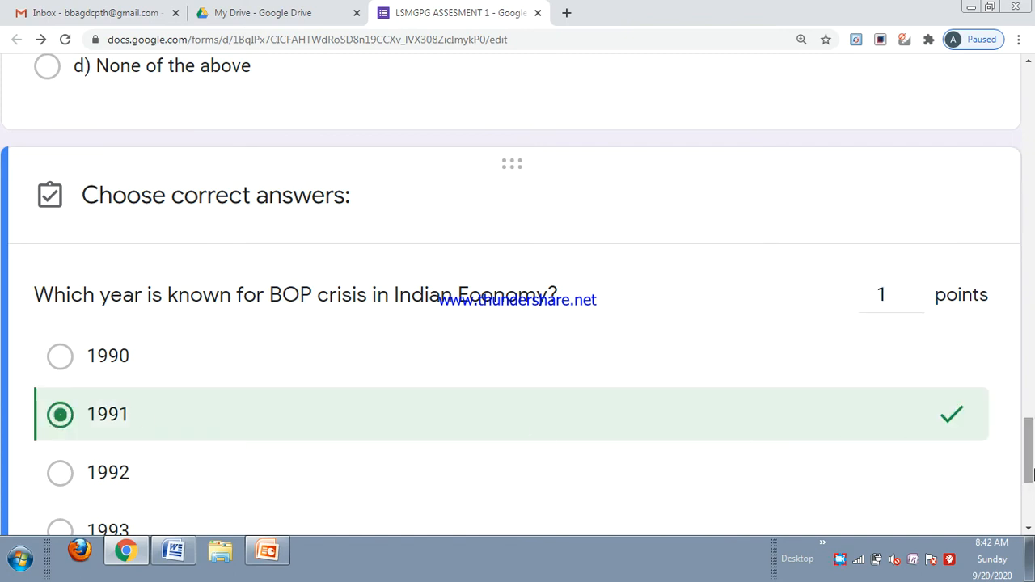
drag(1028, 479, 1029, 510)
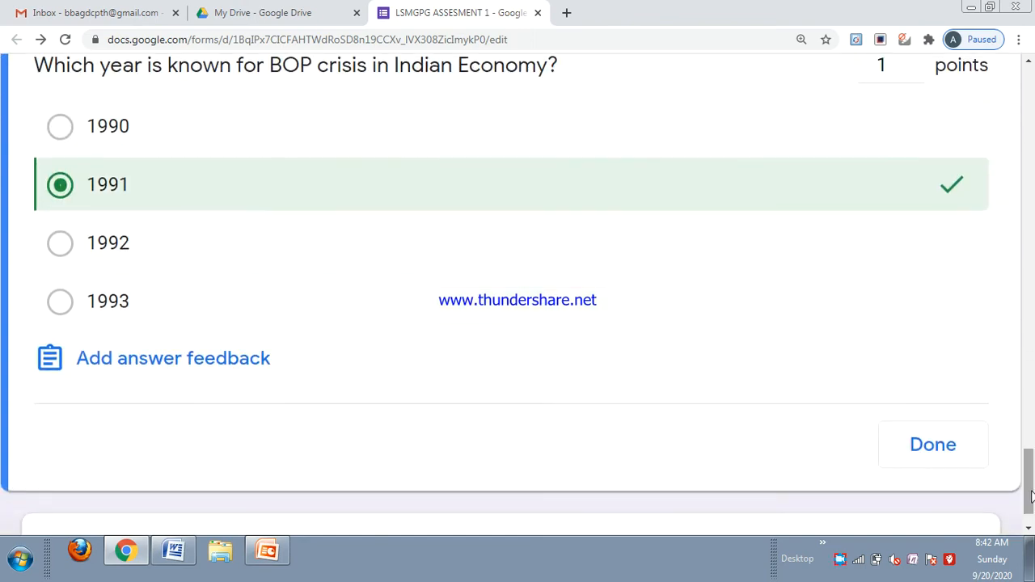
click(948, 451)
drag(1030, 453, 1034, 500)
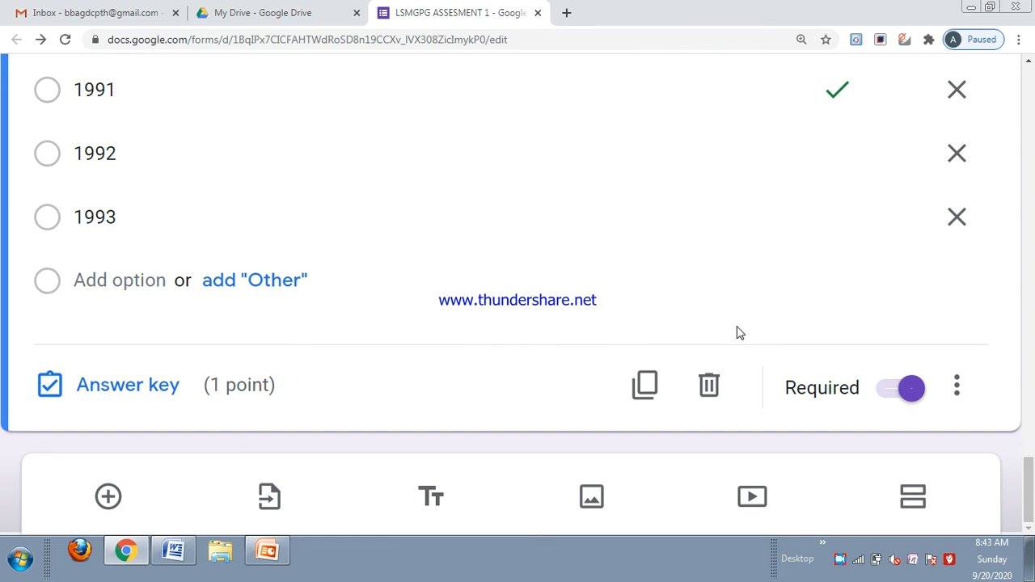
Add a new section after the BOP crisis question and title it "Short Answer Type Questions (5 marks each)".
click(907, 500)
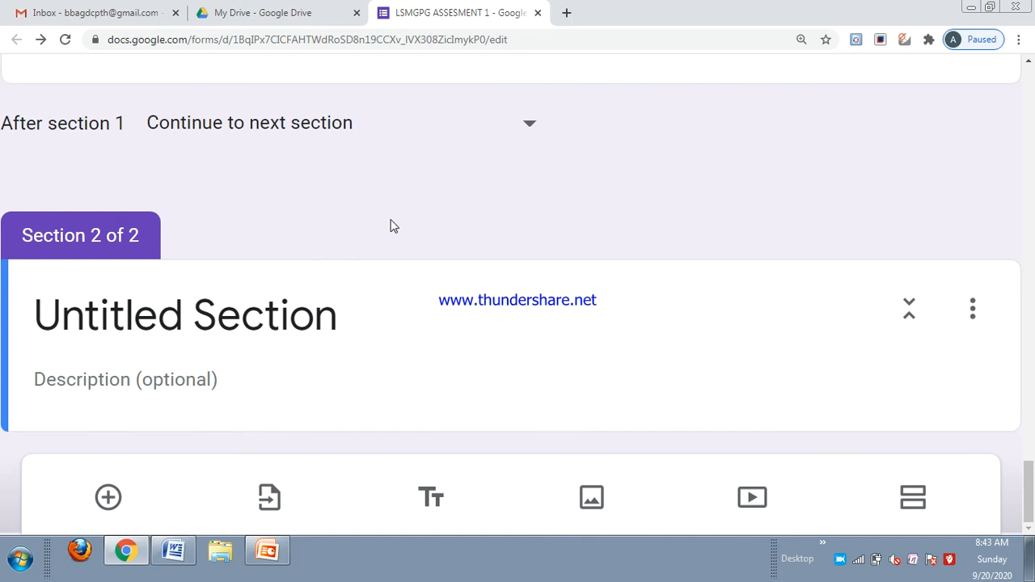
click(352, 316)
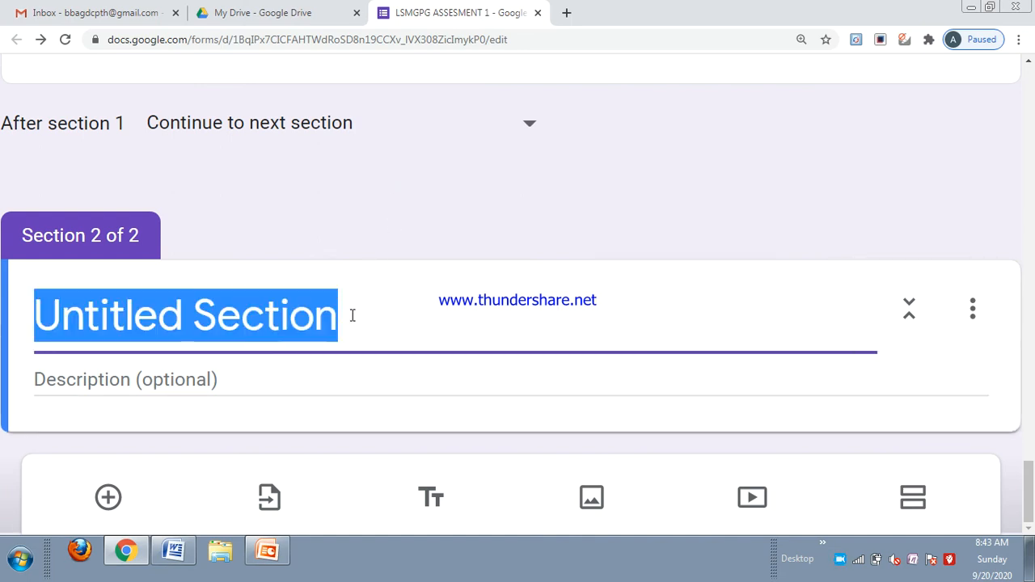
text(Short )
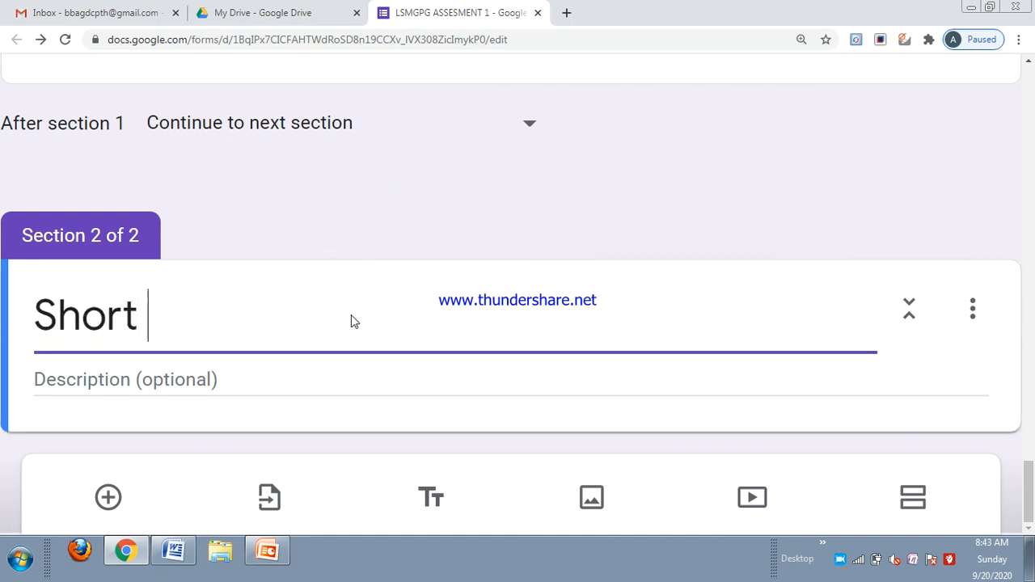
text(Answe)
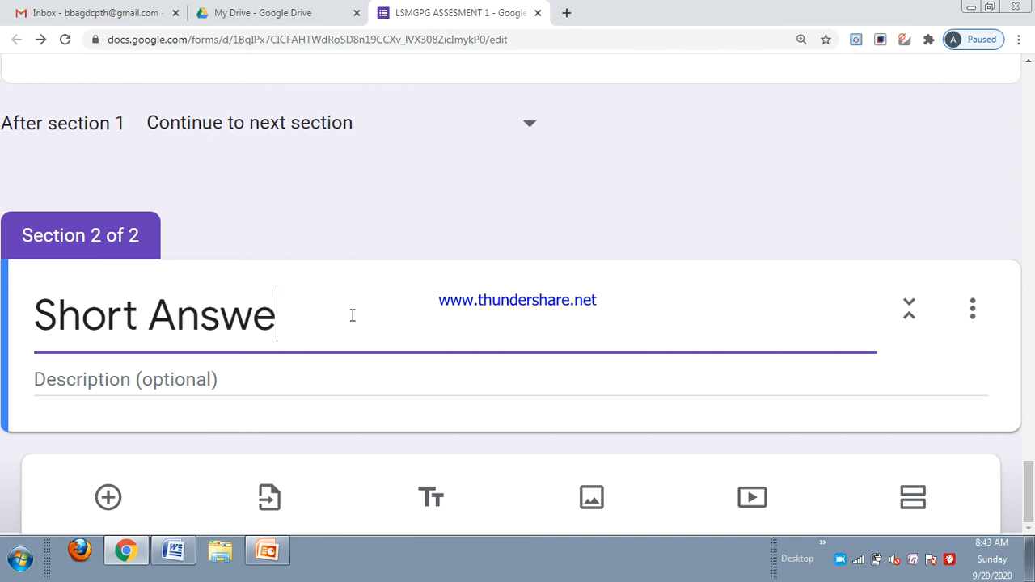
text(r Ty)
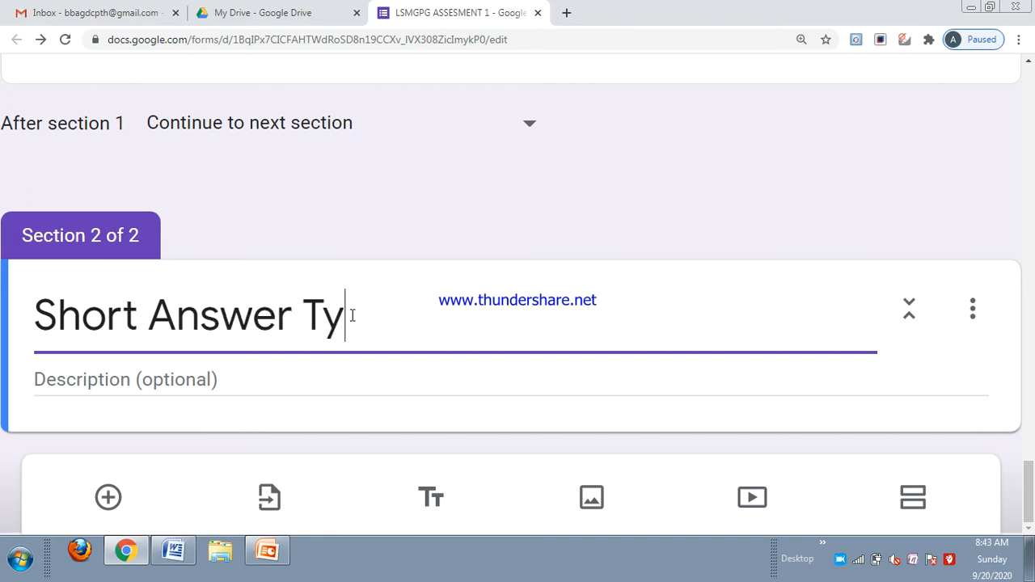
text(pe Q)
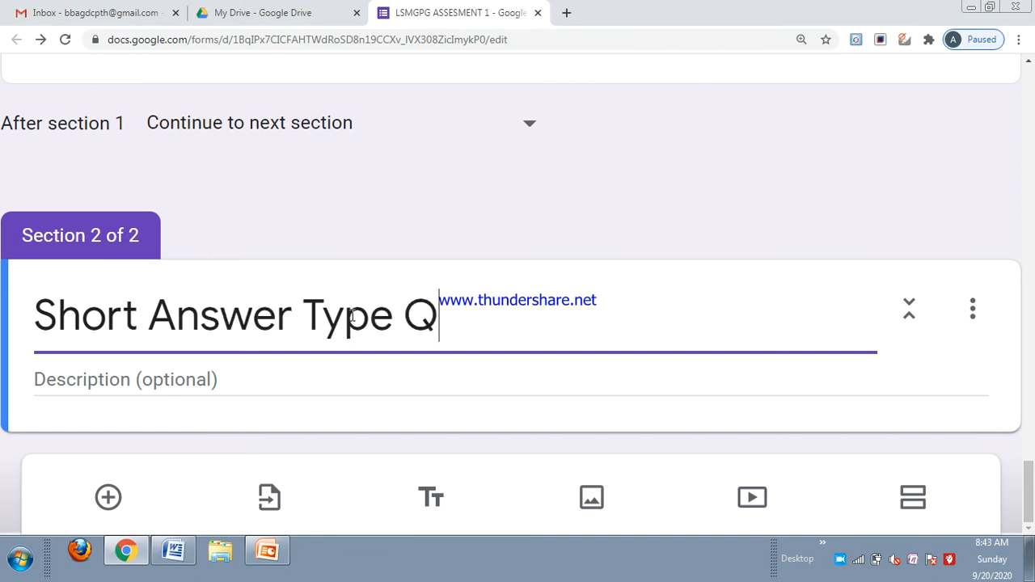
text(uestions )
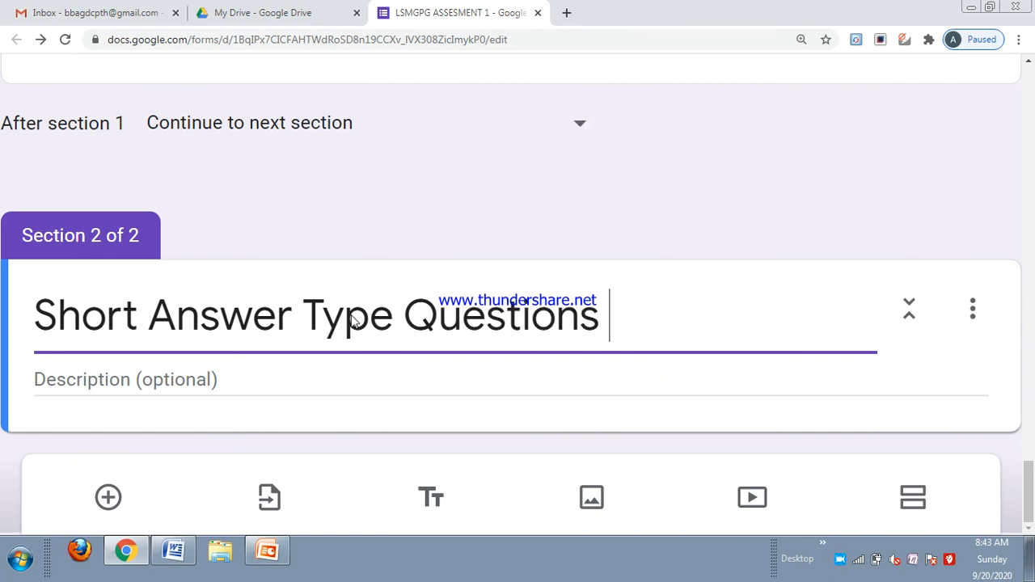
text((5)
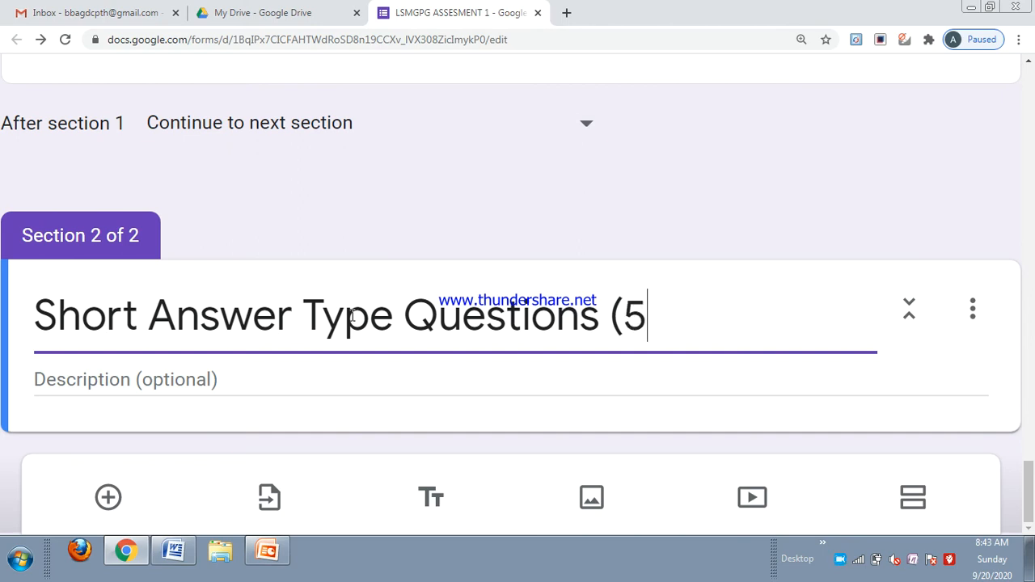
text( maks)
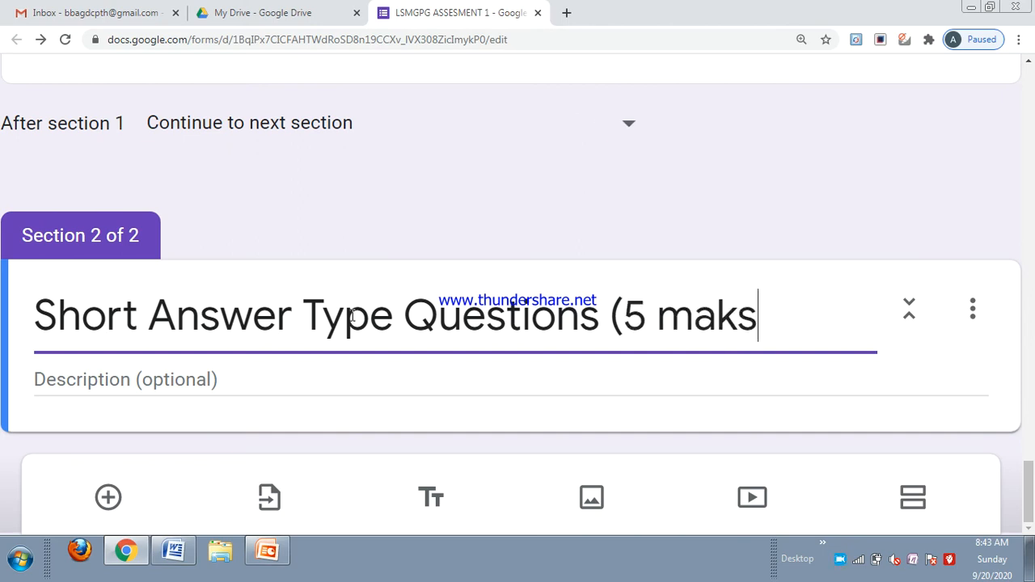
key(BackSpace)
key(BackSpace)
text(rk)
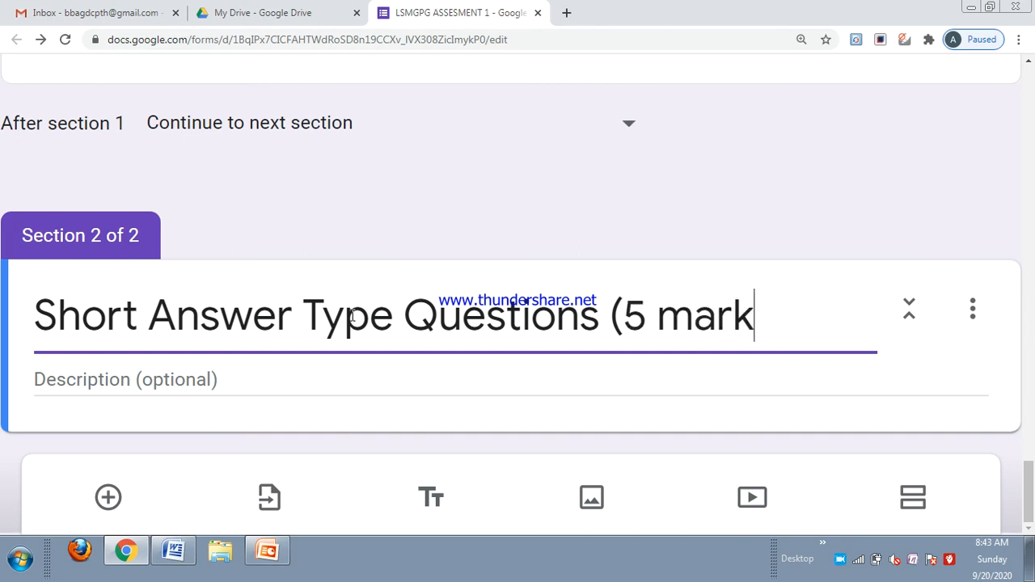
text(s each))
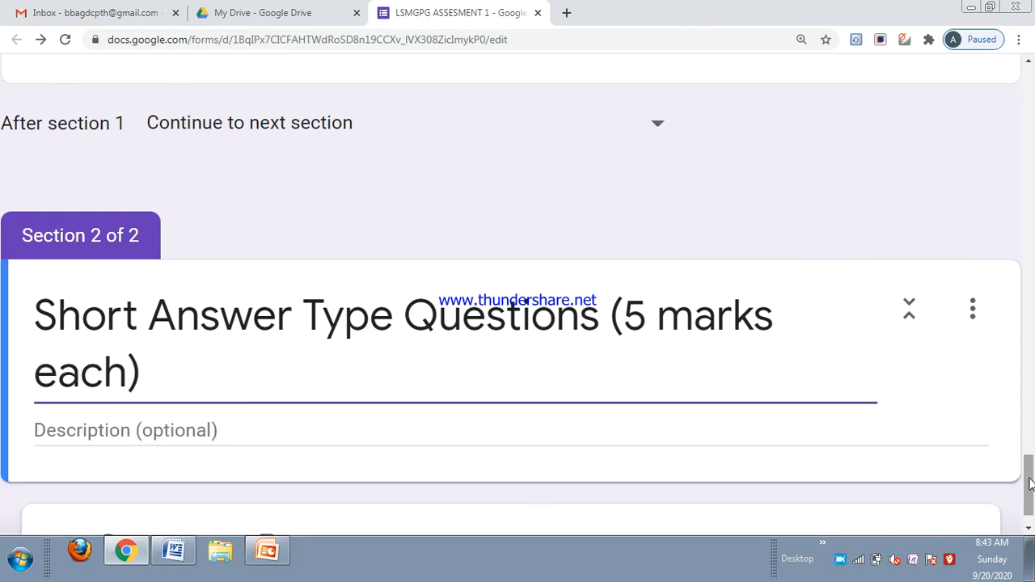
Move the text "(5 marks each)" from the second section's title into its description.
scroll(1021, 480, down, 1)
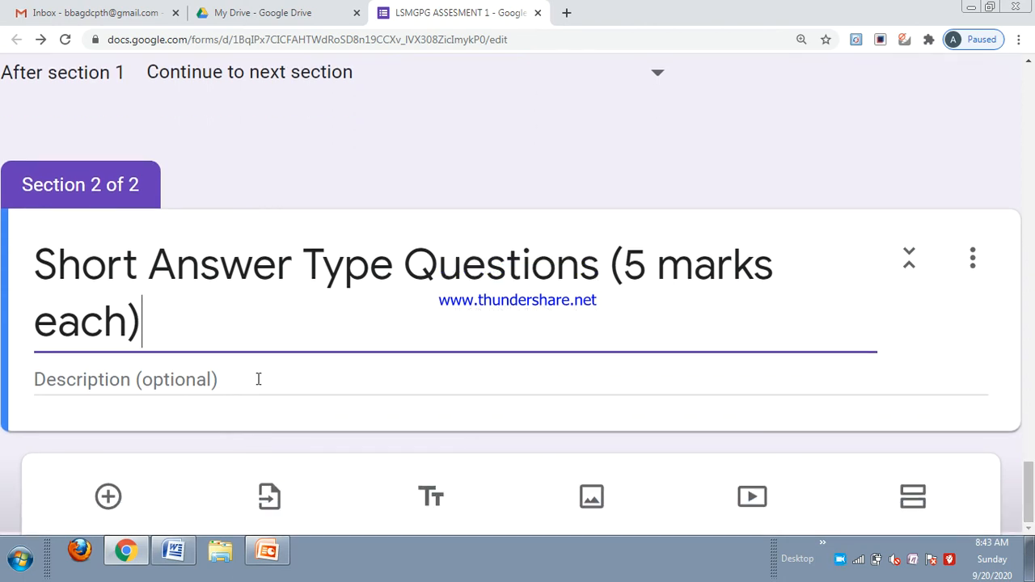
click(612, 265)
drag(613, 265, 555, 312)
key(ctrl+c)
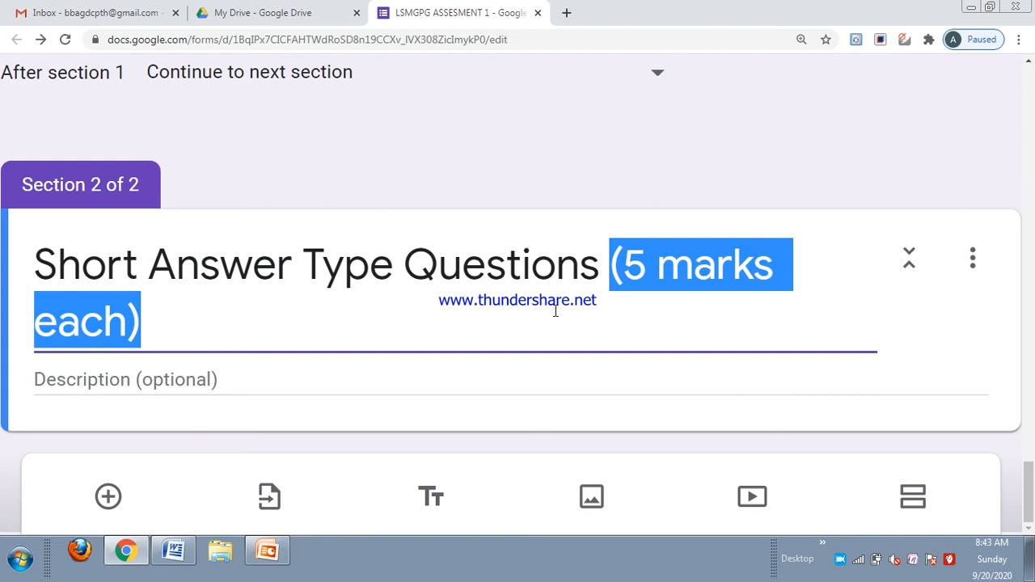
key(BackSpace)
click(208, 386)
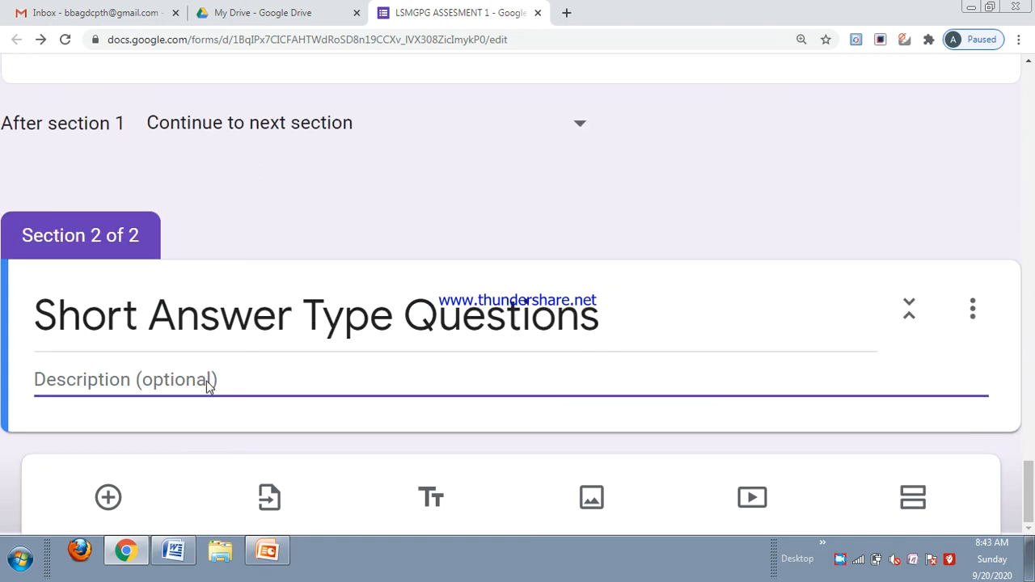
key(ctrl+v)
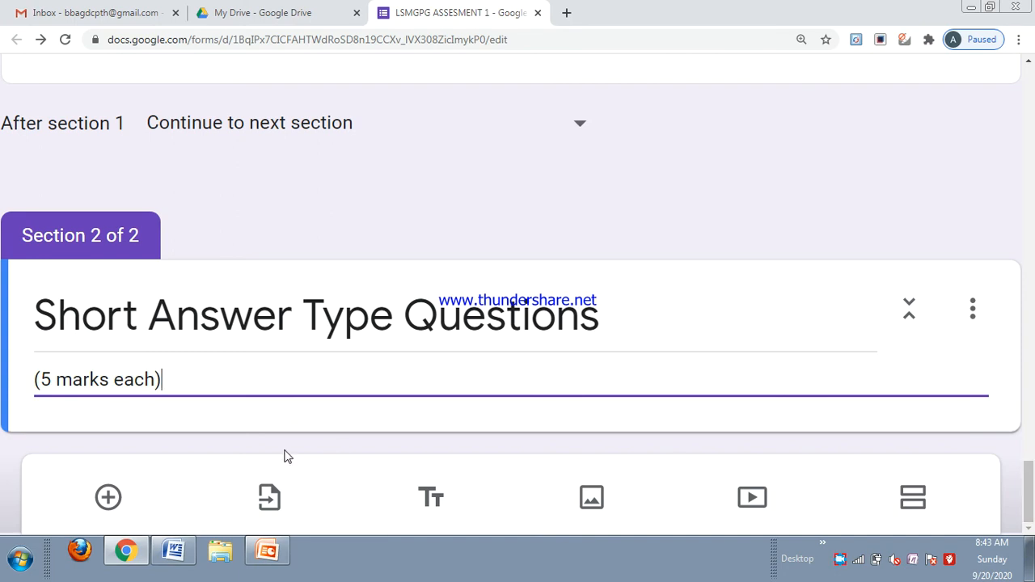
Add a question titled "1. What is Business Cycle?" to the Short Answer Type Questions section.
click(108, 497)
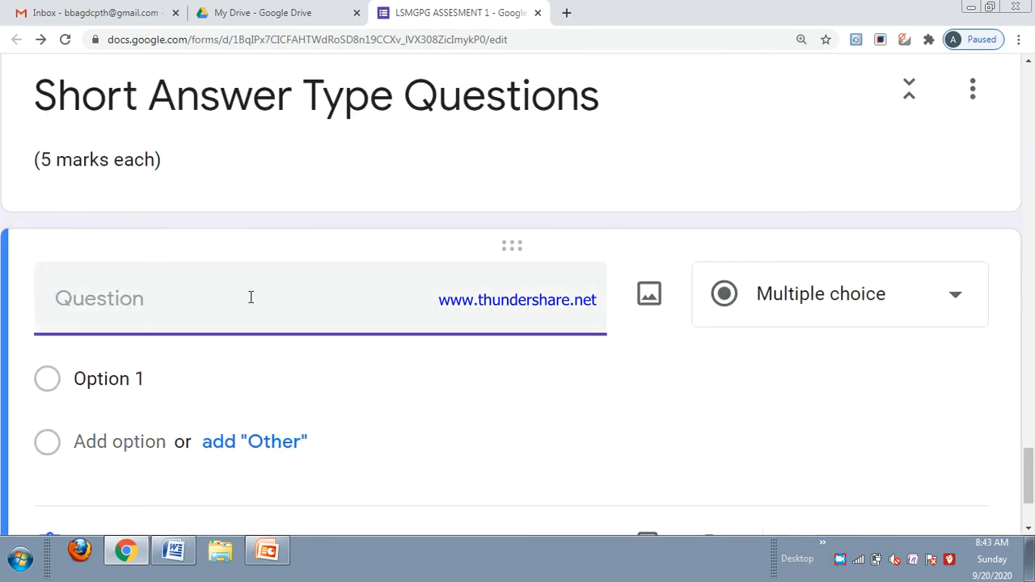
text(1)
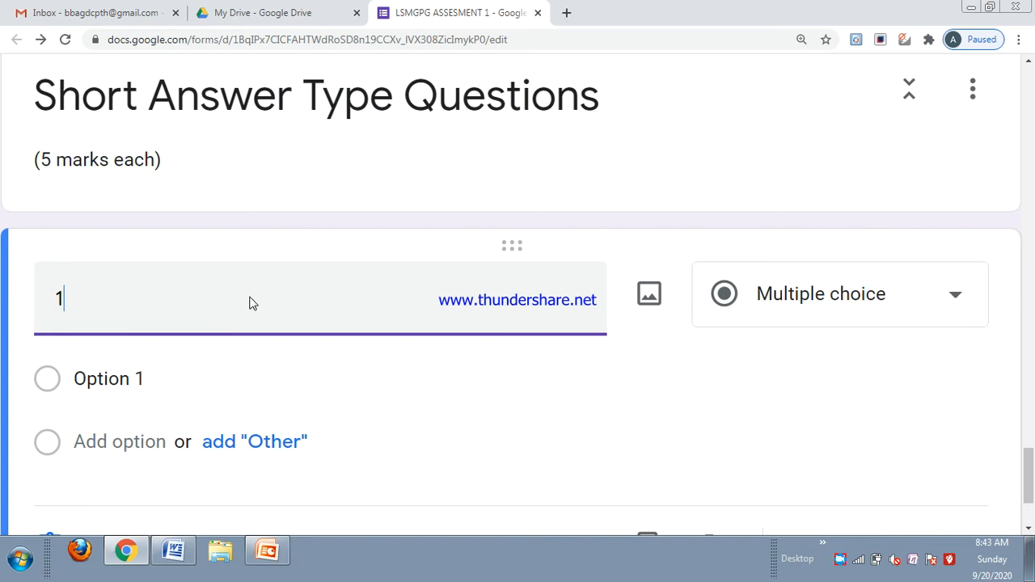
text(. What)
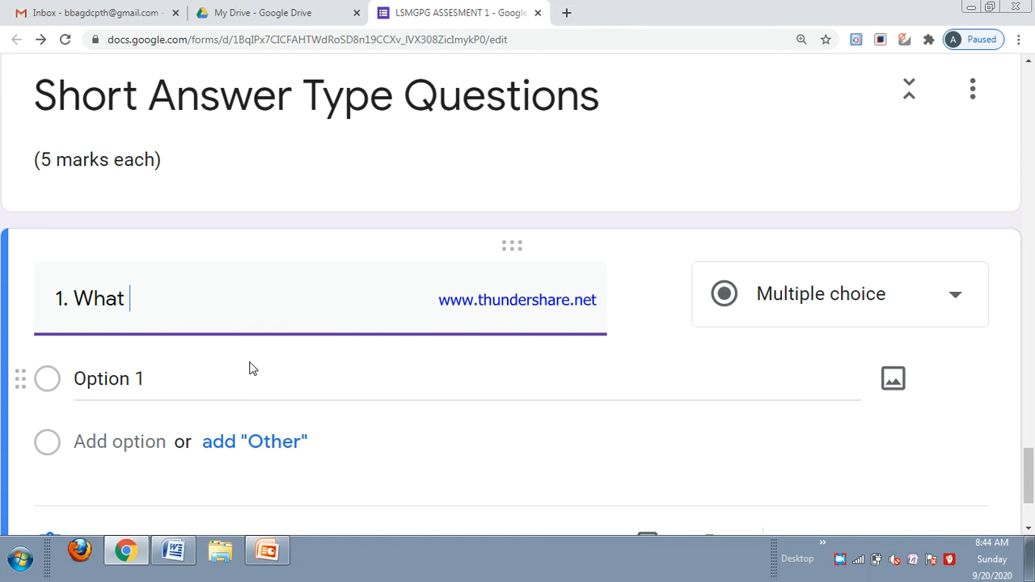
text( is Business C)
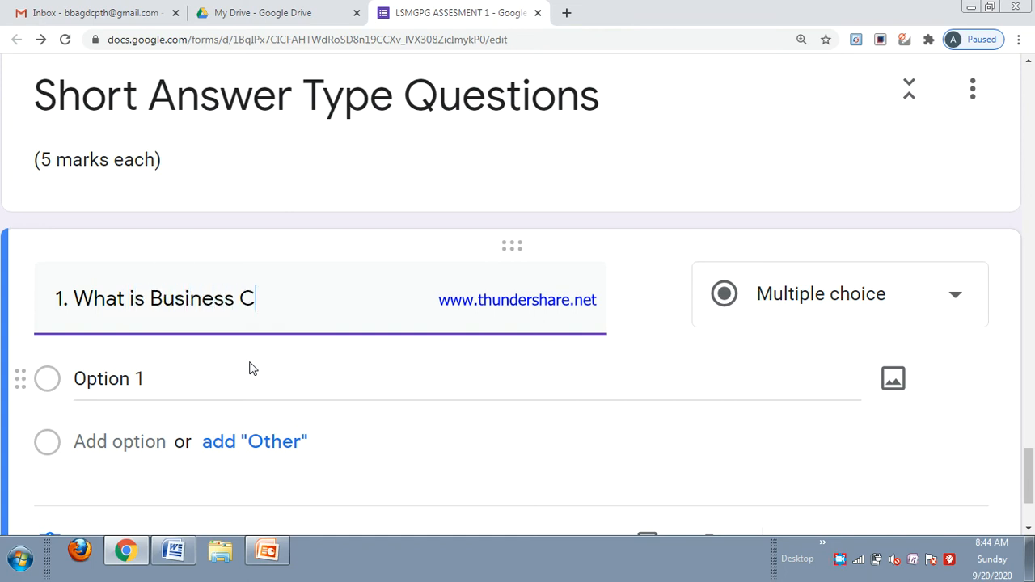
text(ycle?)
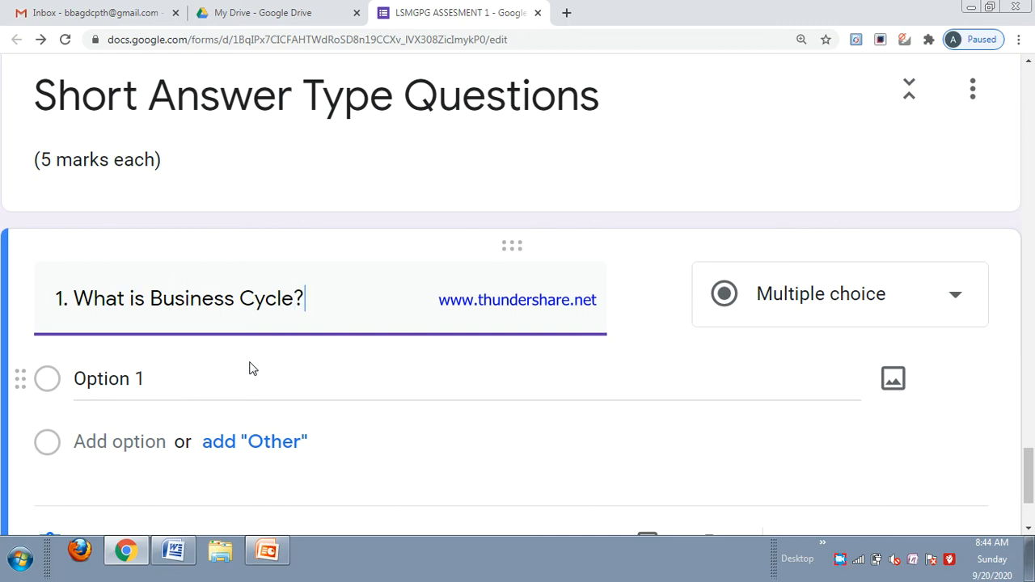
Change the Business Cycle question's type to Short answer and make it required.
click(956, 300)
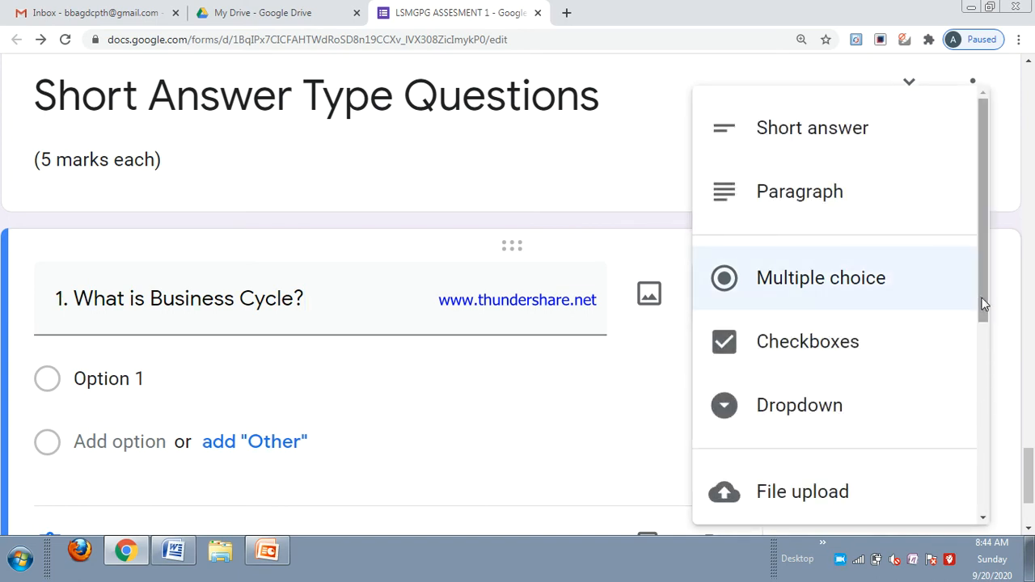
click(901, 130)
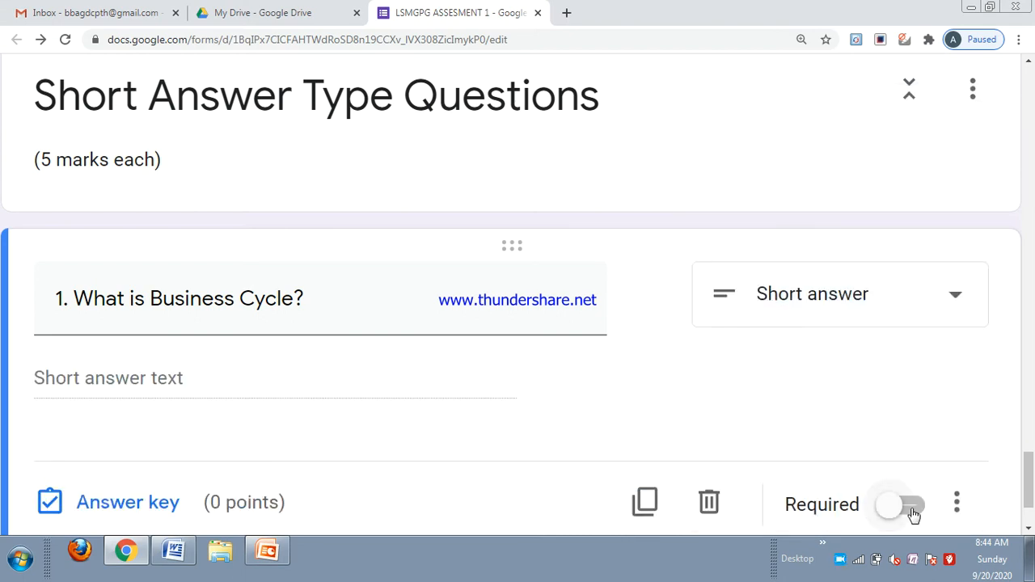
click(913, 511)
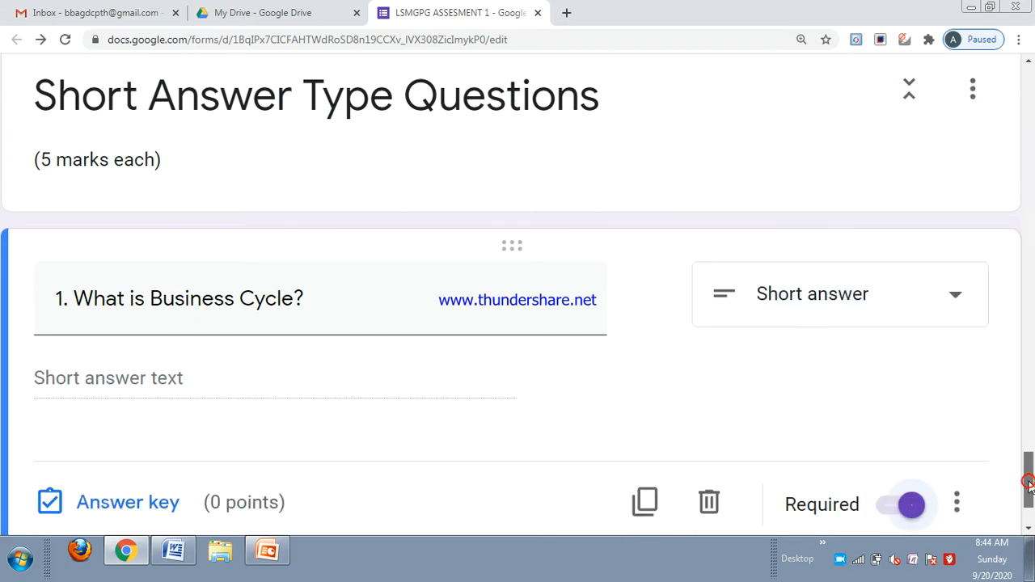
Give the Business Cycle question an answer key with the default entry "Correct Answer" and a value of 5 points.
drag(1030, 488, 1030, 501)
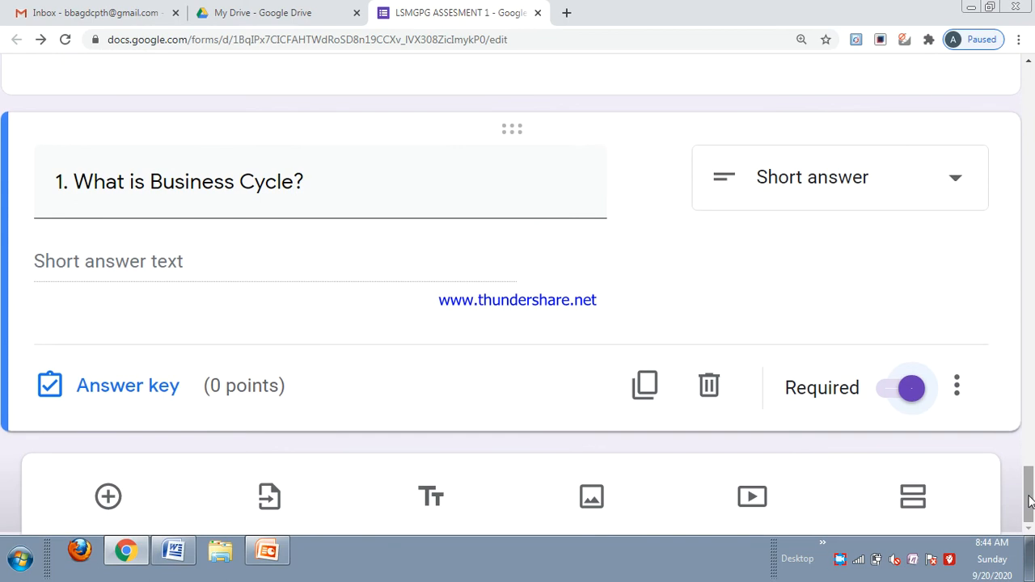
click(169, 387)
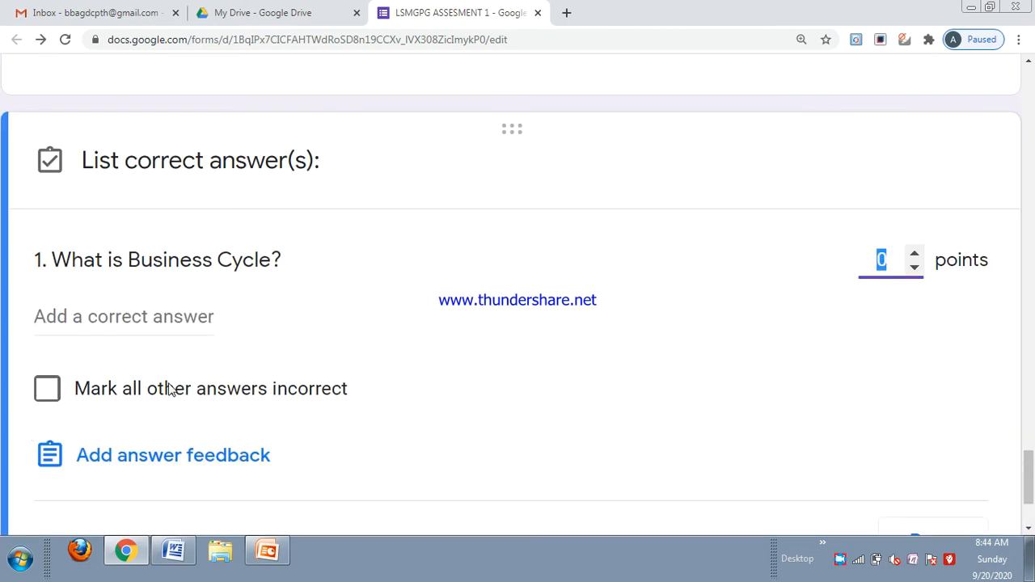
click(210, 315)
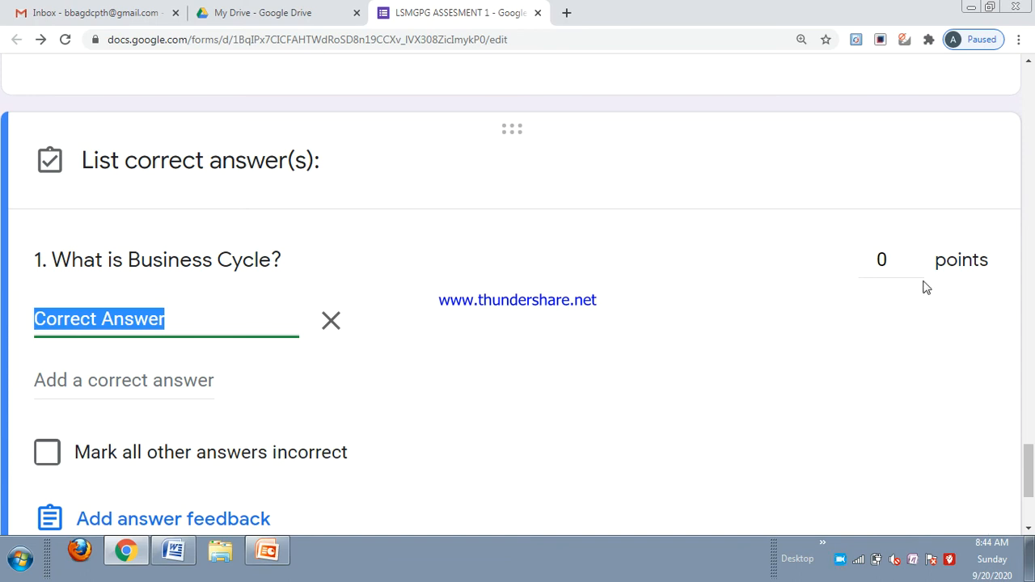
click(915, 255)
click(915, 255)
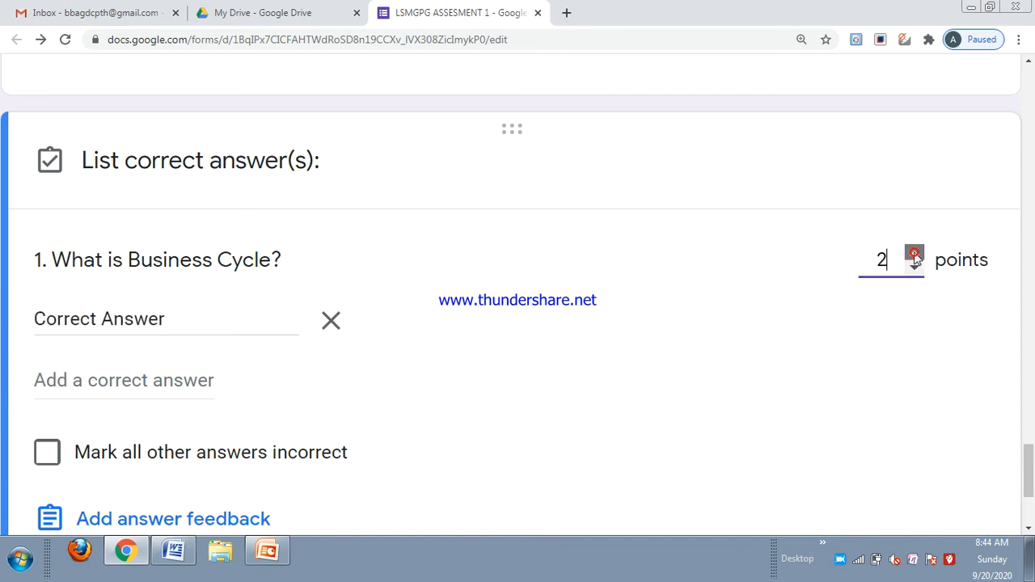
click(915, 255)
click(915, 254)
click(914, 254)
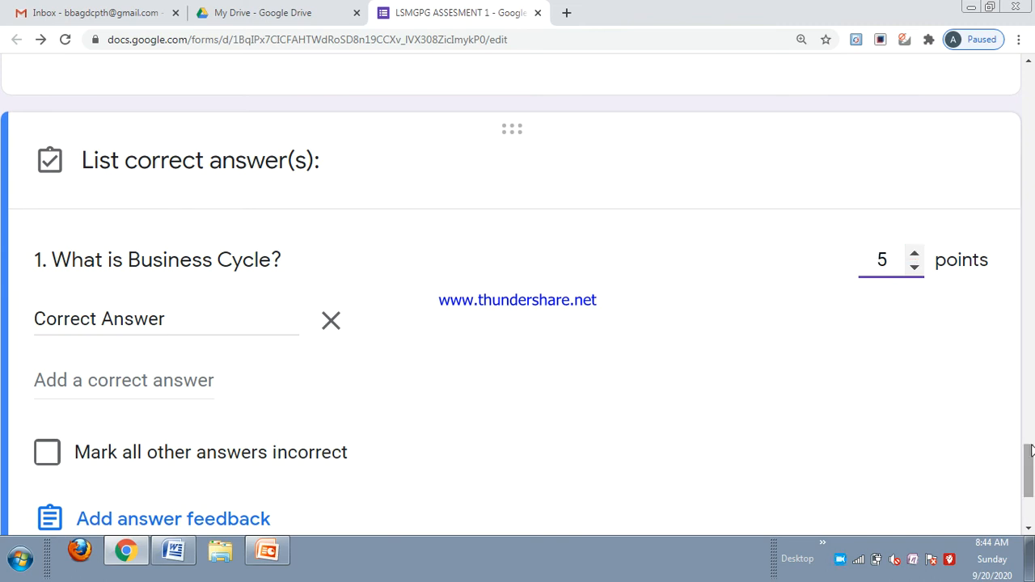
drag(1030, 454, 1031, 485)
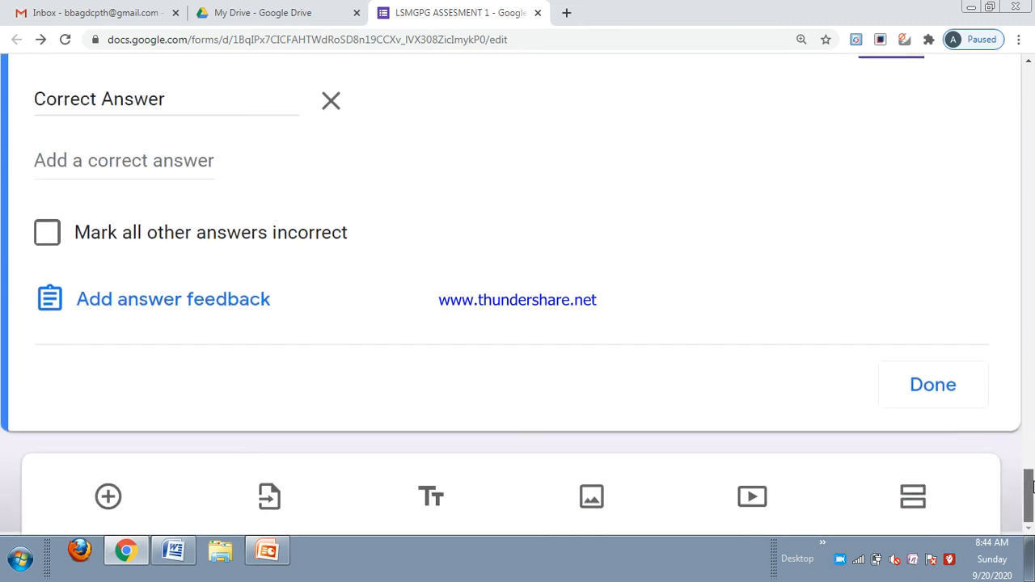
click(922, 388)
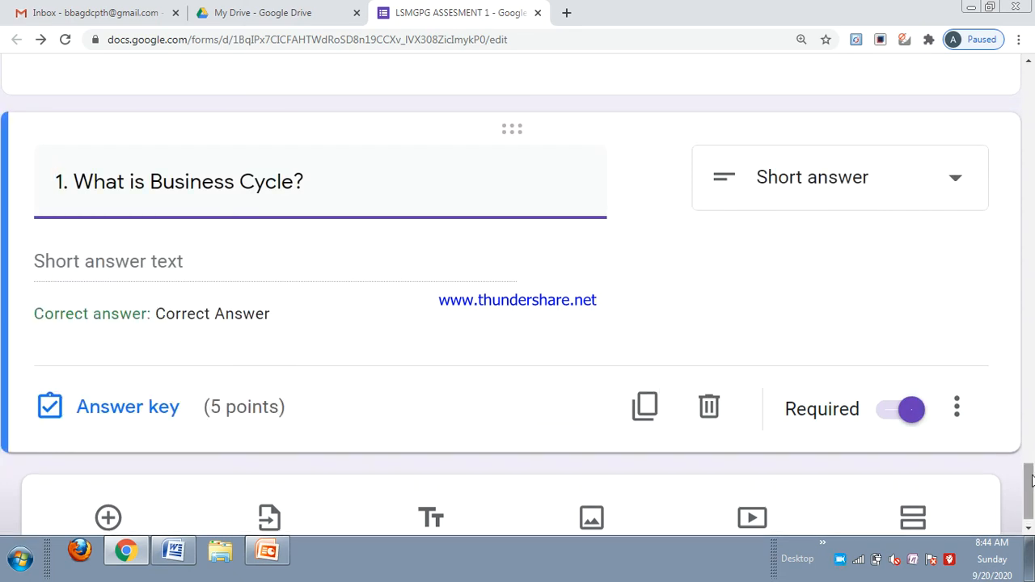
Add a question titled "2. What is Inflation?" below the Business Cycle question.
drag(1033, 483, 1034, 512)
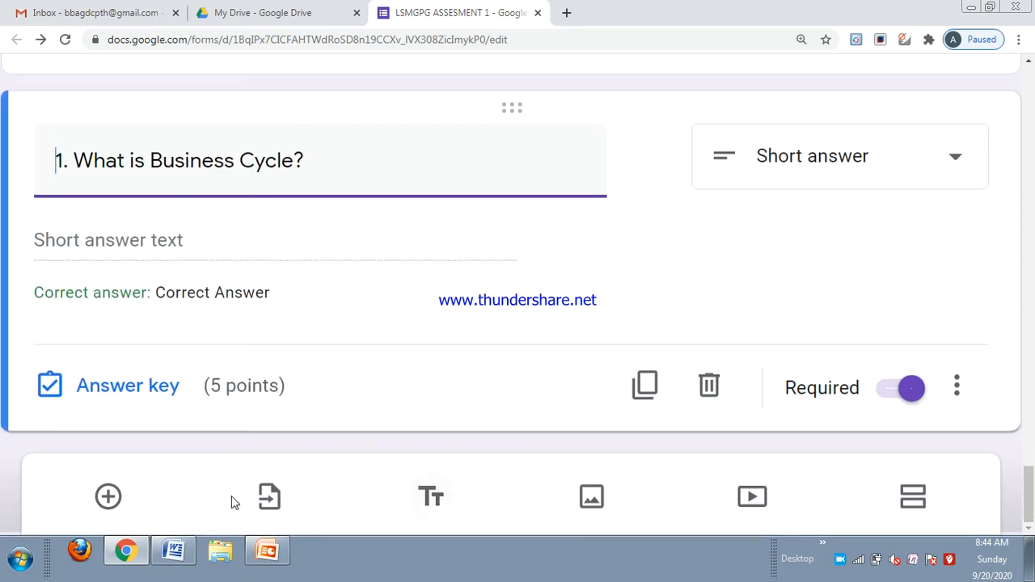
click(108, 497)
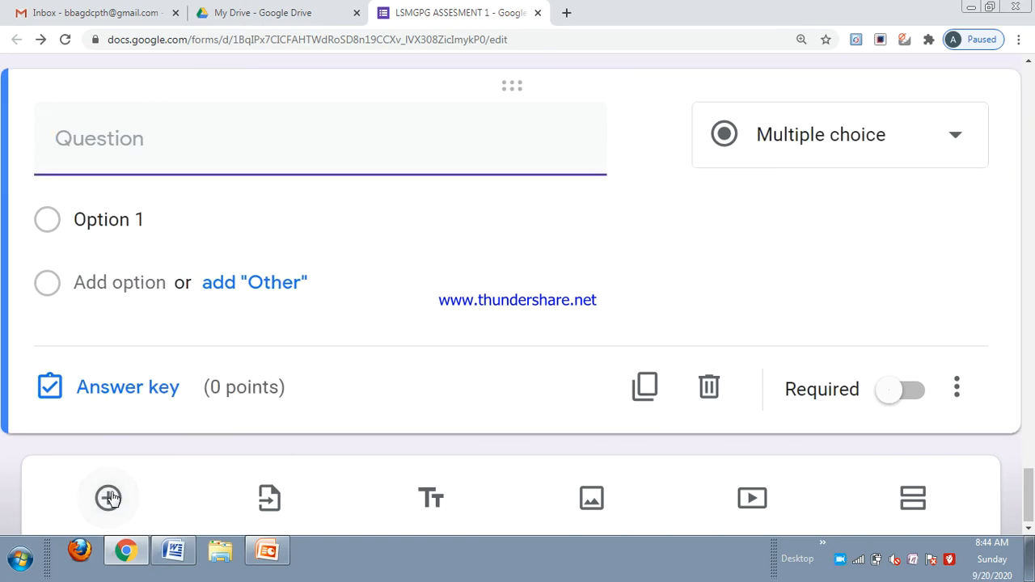
text(2)
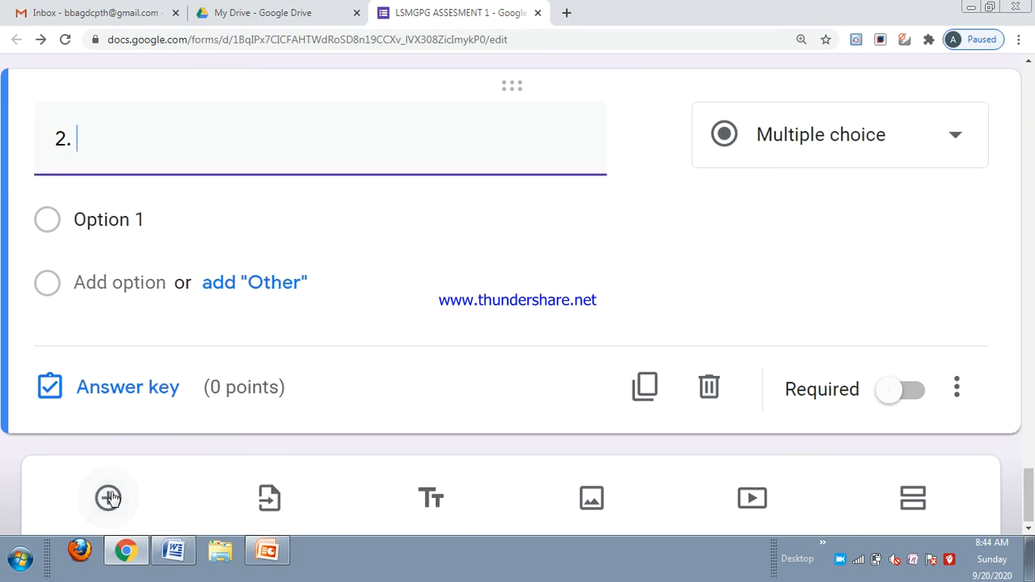
text(. What is In)
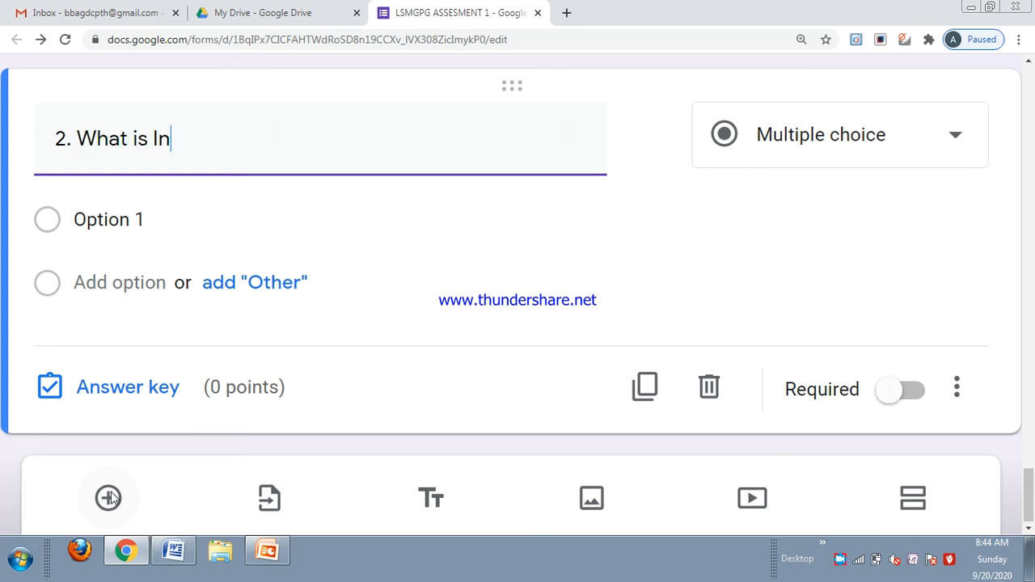
text(flatio)
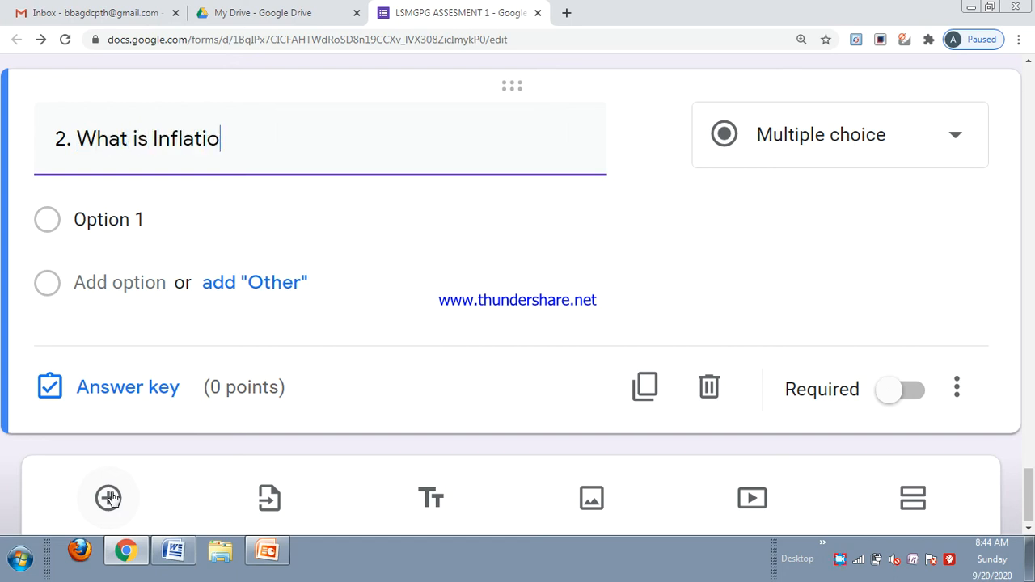
text(n?)
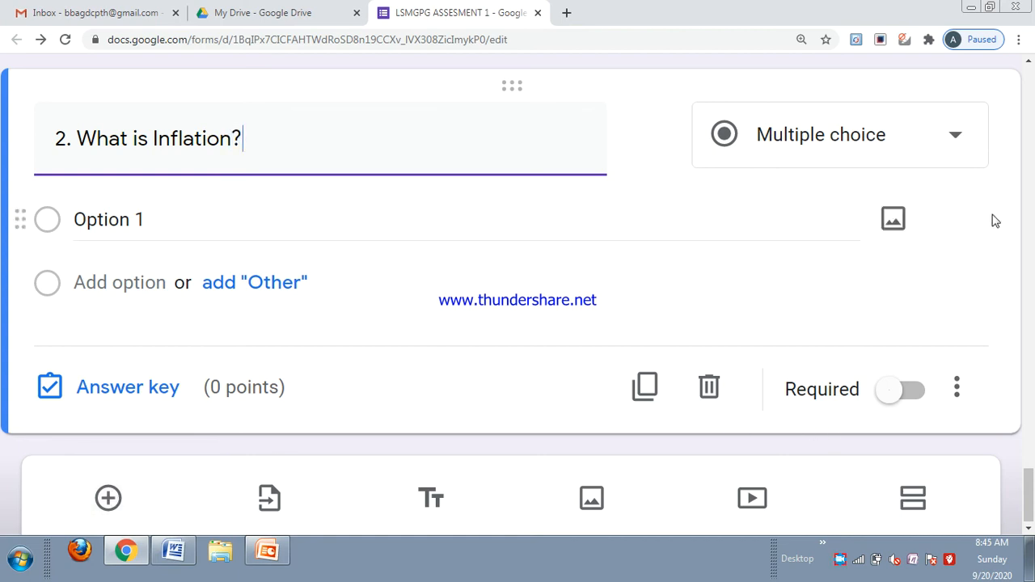
Change the Inflation question's type to Short answer and make it required.
click(956, 136)
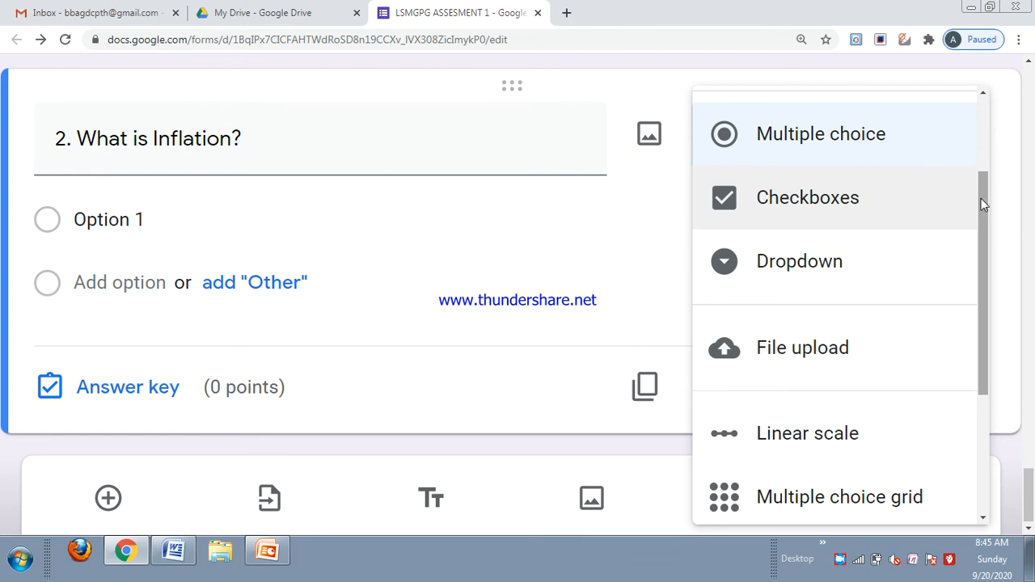
drag(981, 205, 980, 117)
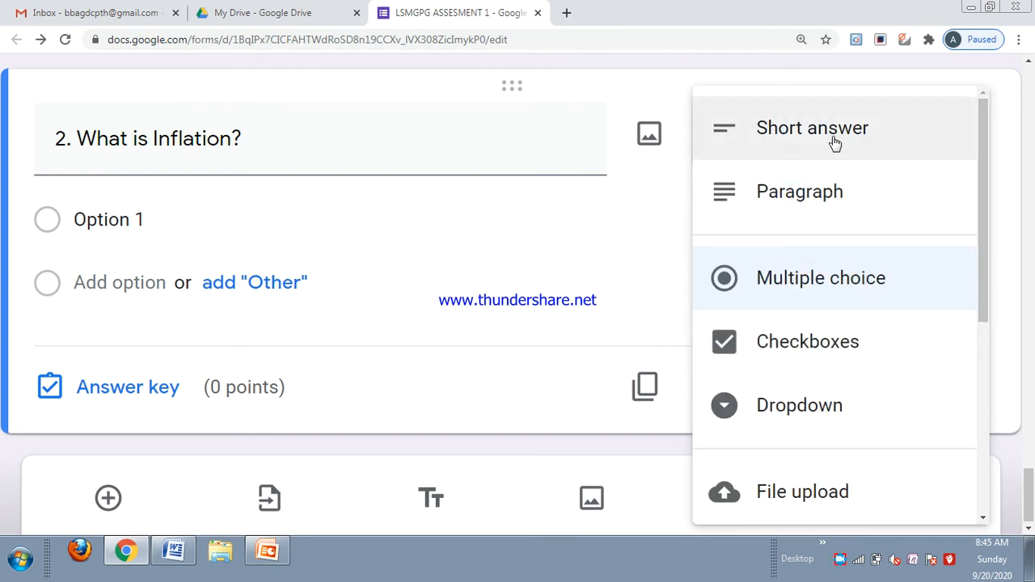
click(834, 143)
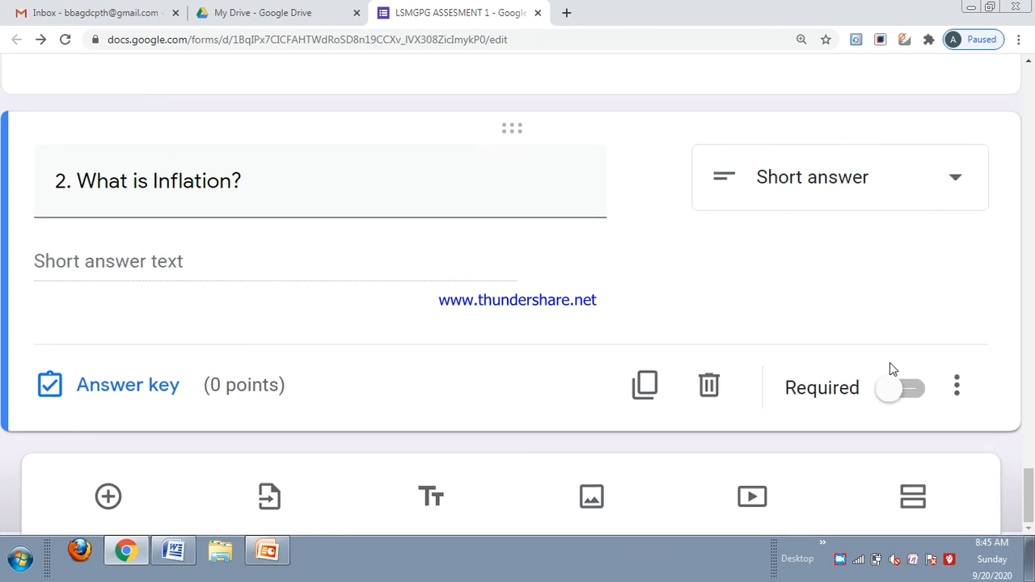
click(909, 396)
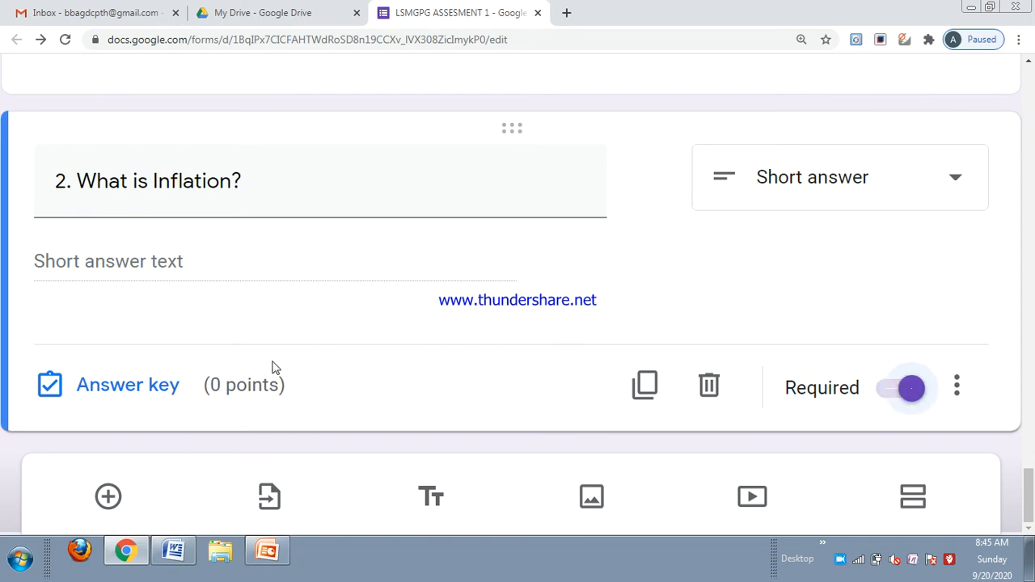
Give the Inflation question an answer key with the default entry "Correct Answer" and a value of 5 points.
click(153, 387)
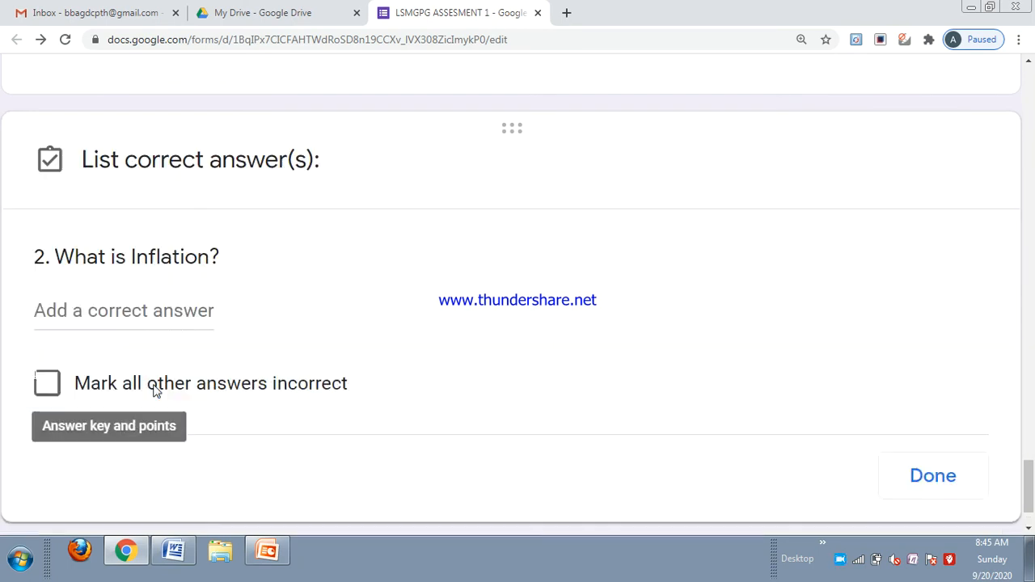
click(158, 316)
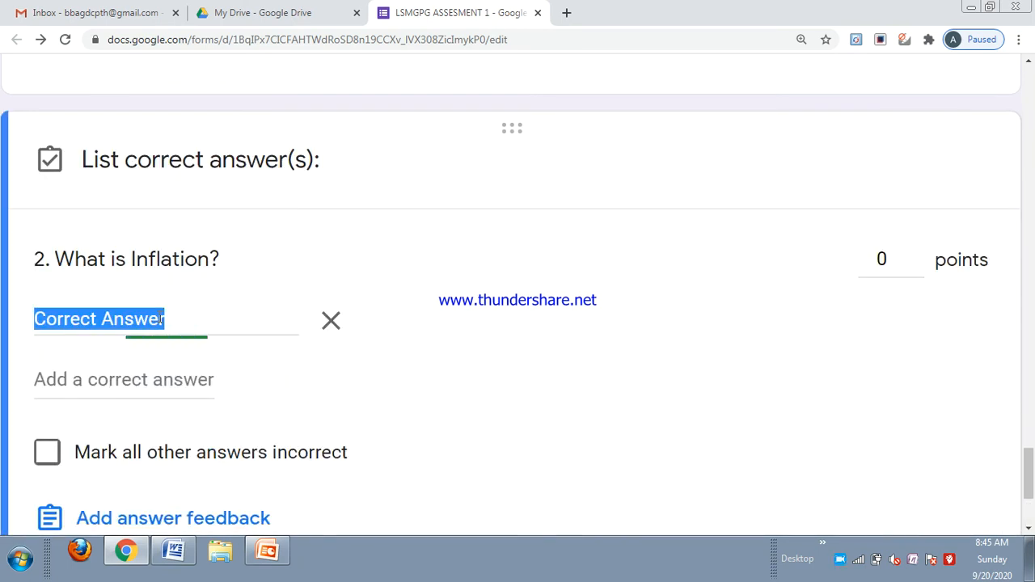
click(916, 253)
click(916, 253)
click(915, 253)
click(916, 253)
click(916, 254)
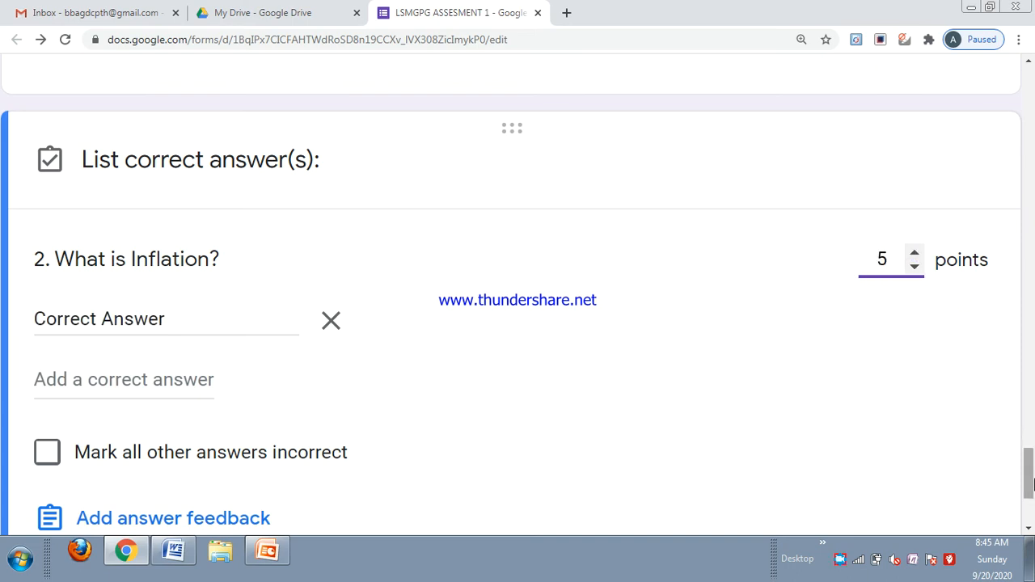
drag(1032, 484, 1032, 518)
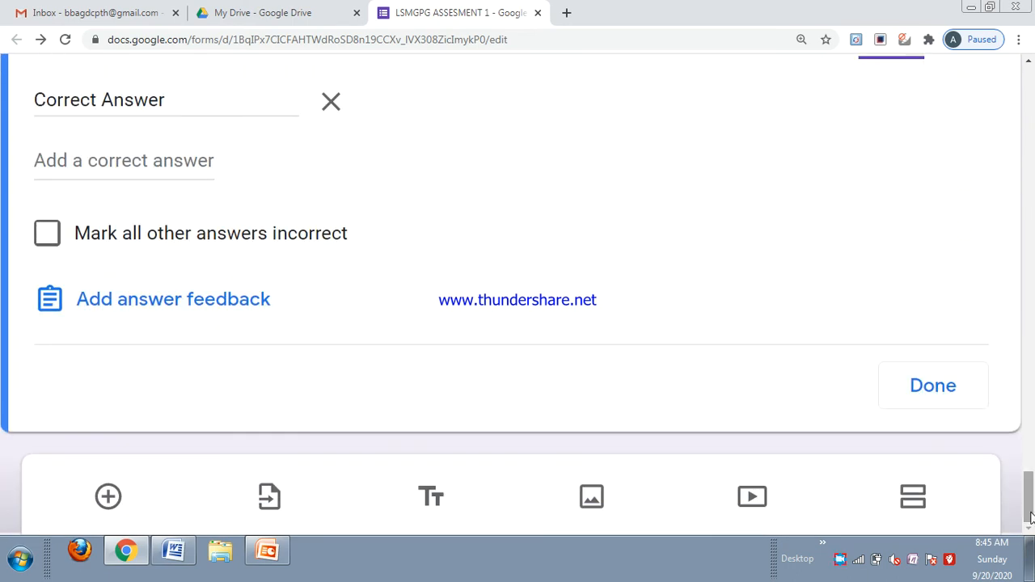
click(922, 384)
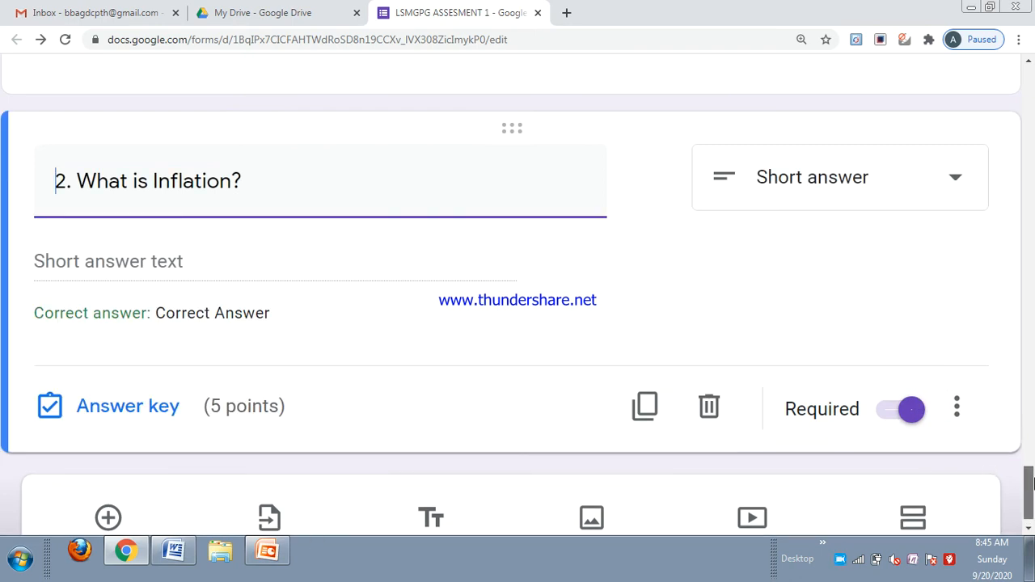
Add a new section after the Inflation question, titled "Long Answer Type" with the description "10 marks".
scroll(1032, 482, up, 6)
scroll(1032, 483, down, 6)
drag(1034, 483, 1034, 489)
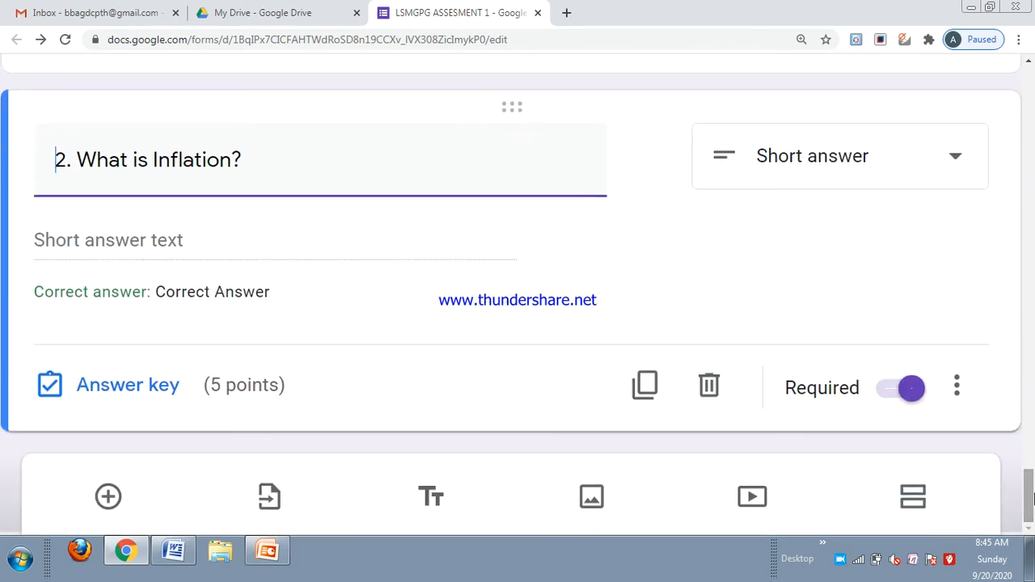
click(910, 499)
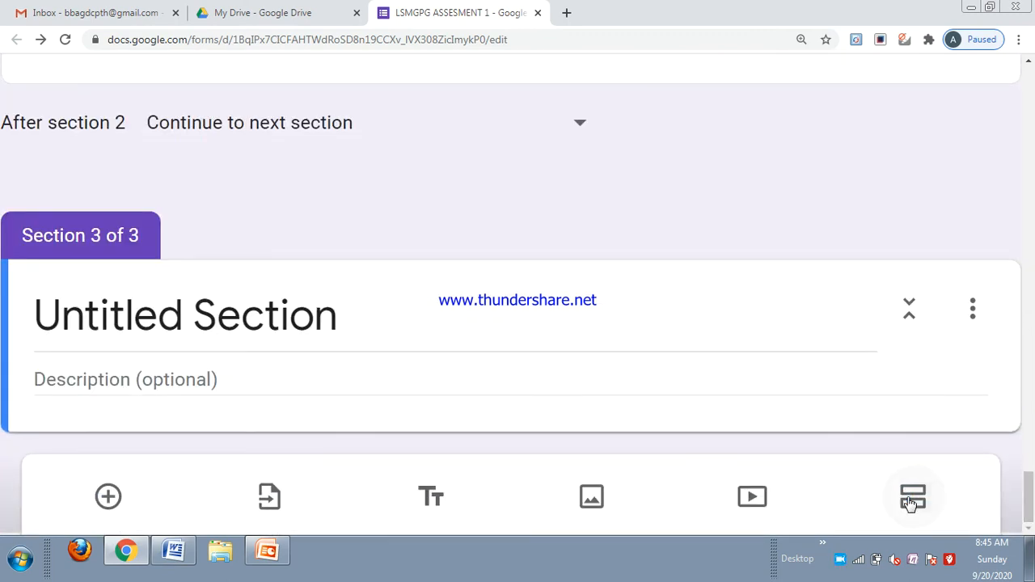
click(363, 308)
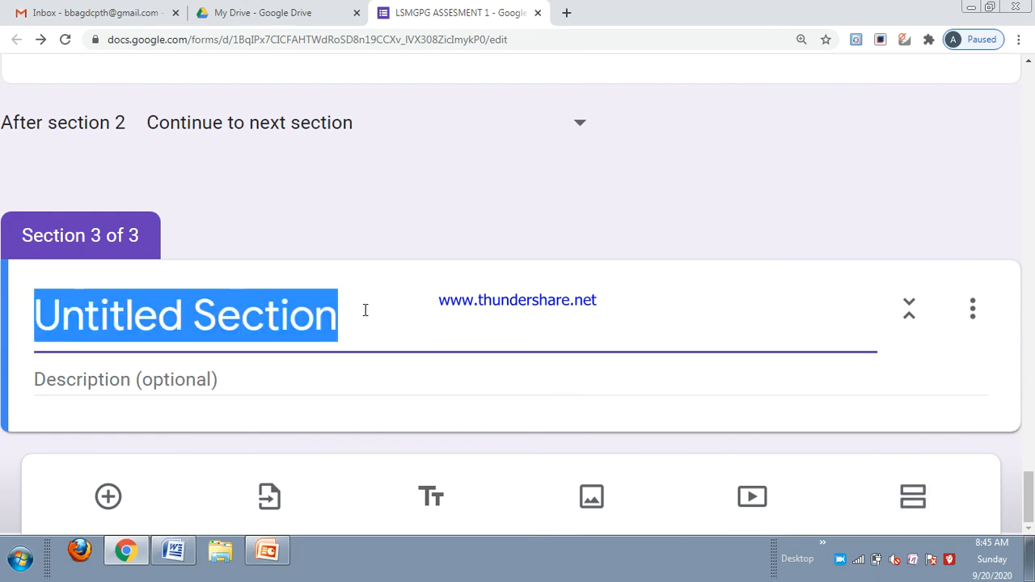
text(Long )
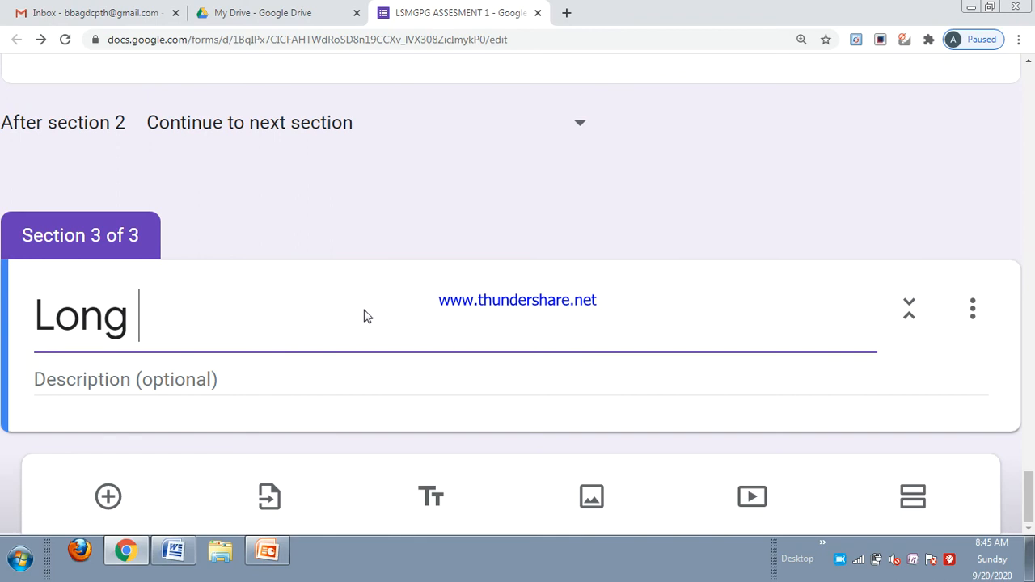
text(Answer)
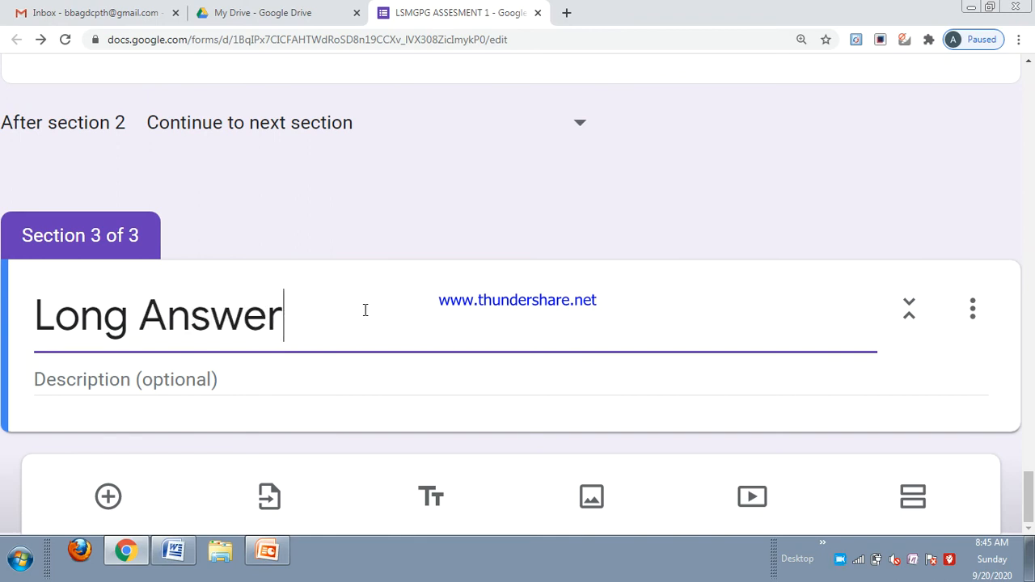
text( Type)
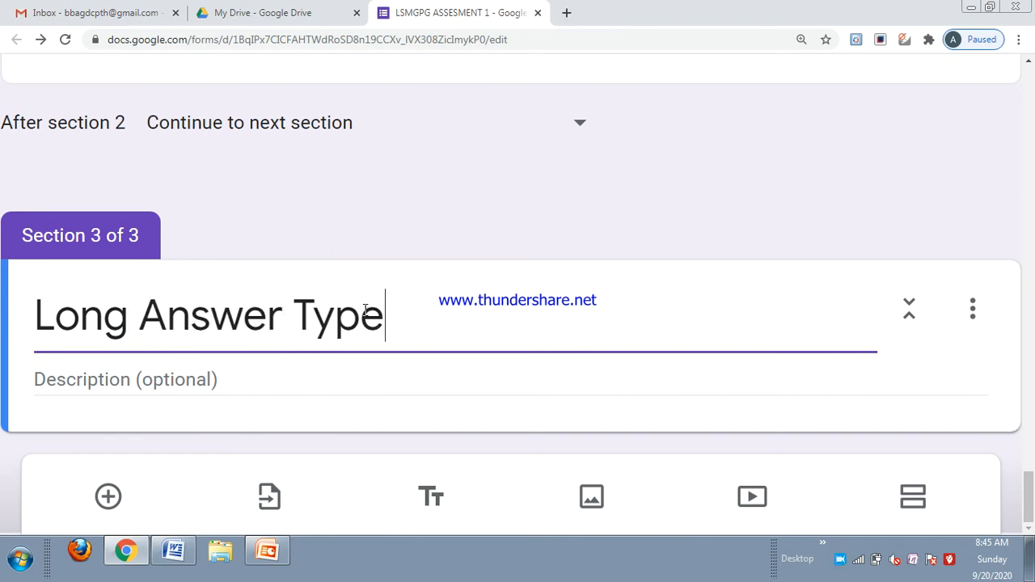
click(318, 376)
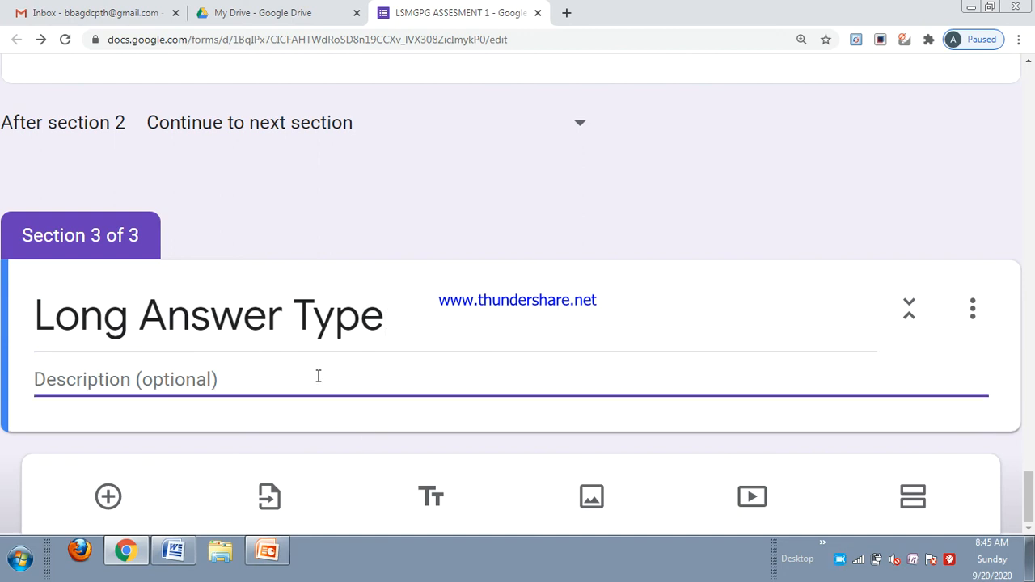
text(10 marks)
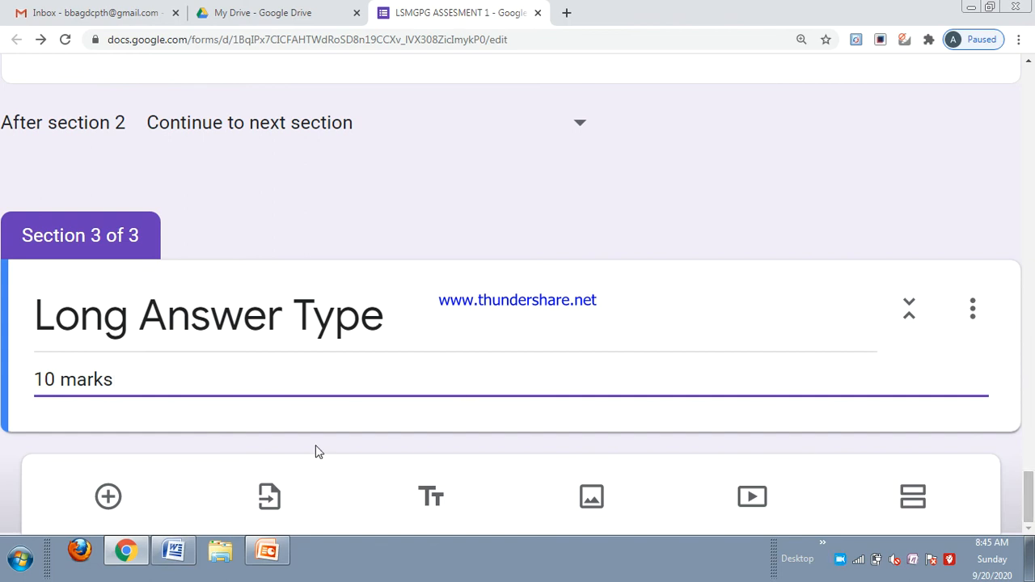
Add a question titled "What is Stagflation?" to the Long Answer Type section.
click(108, 497)
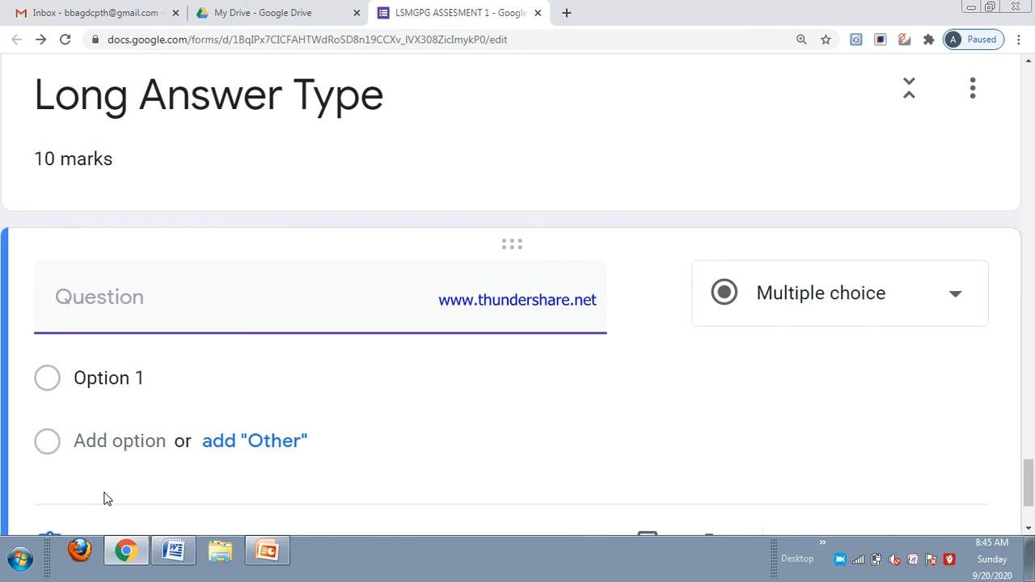
text(W)
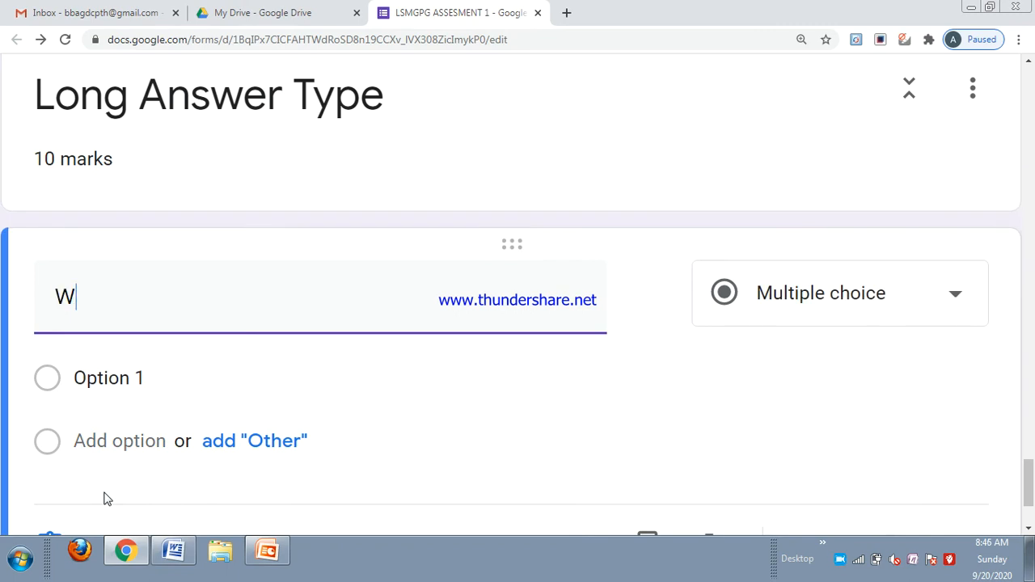
text(hat is)
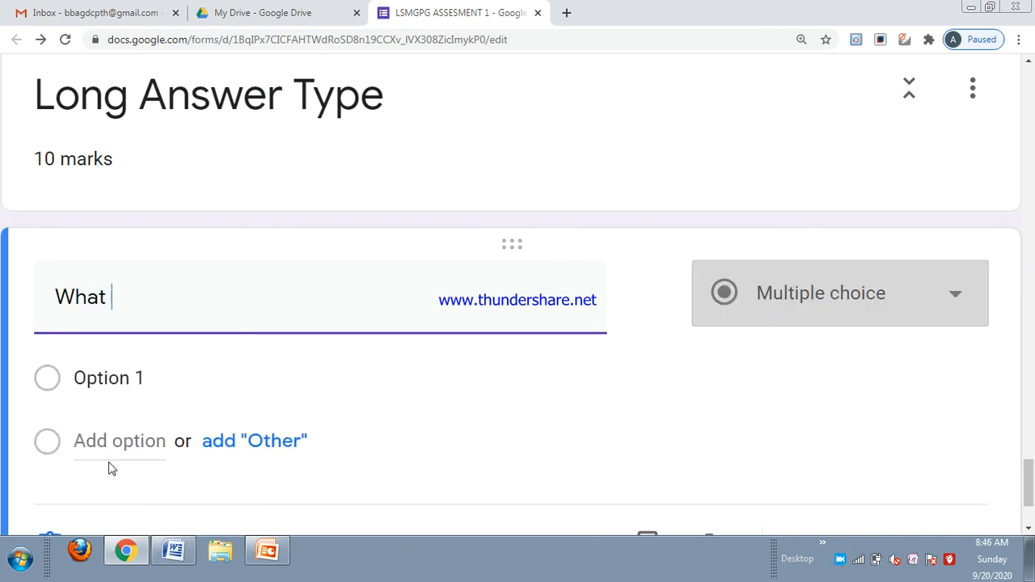
text( S)
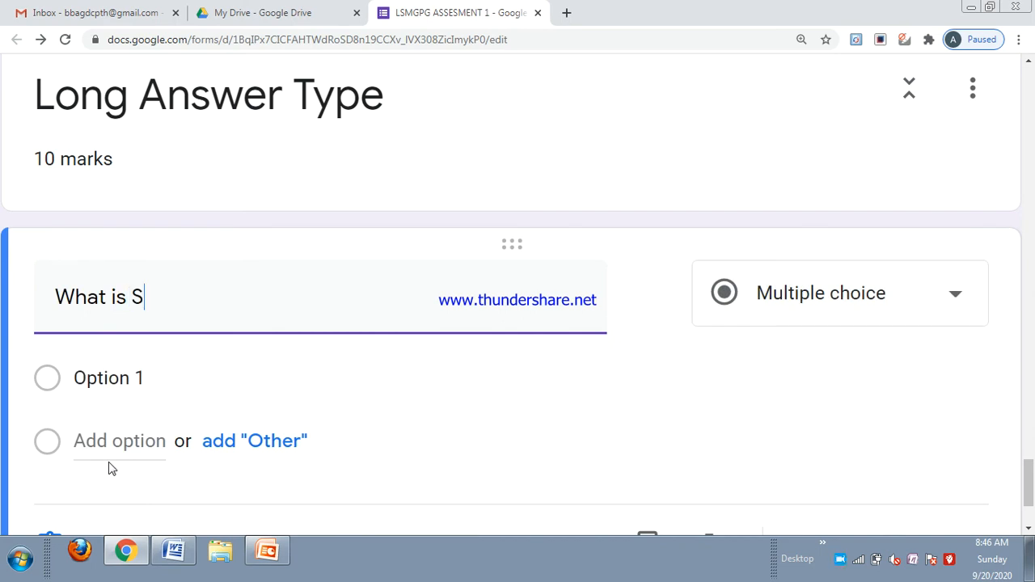
text(tagflati)
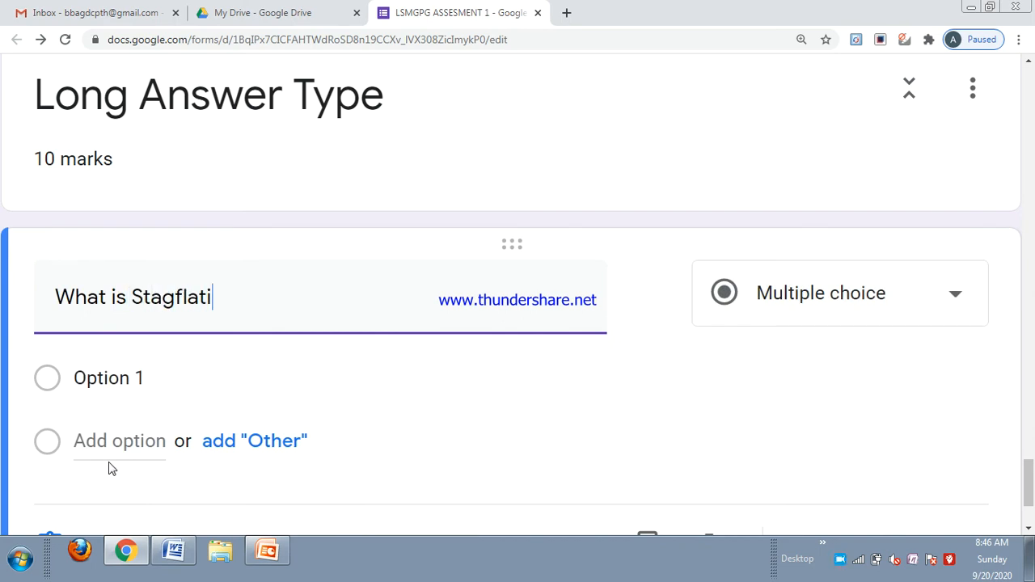
text(on?)
Change the Stagflation question's type to Paragraph and make it required.
click(956, 299)
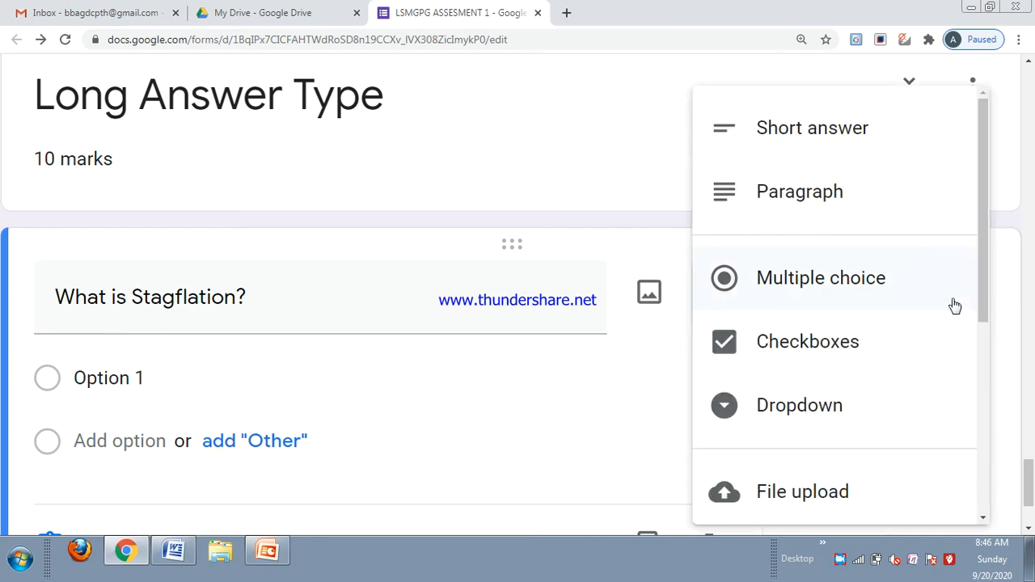
click(902, 198)
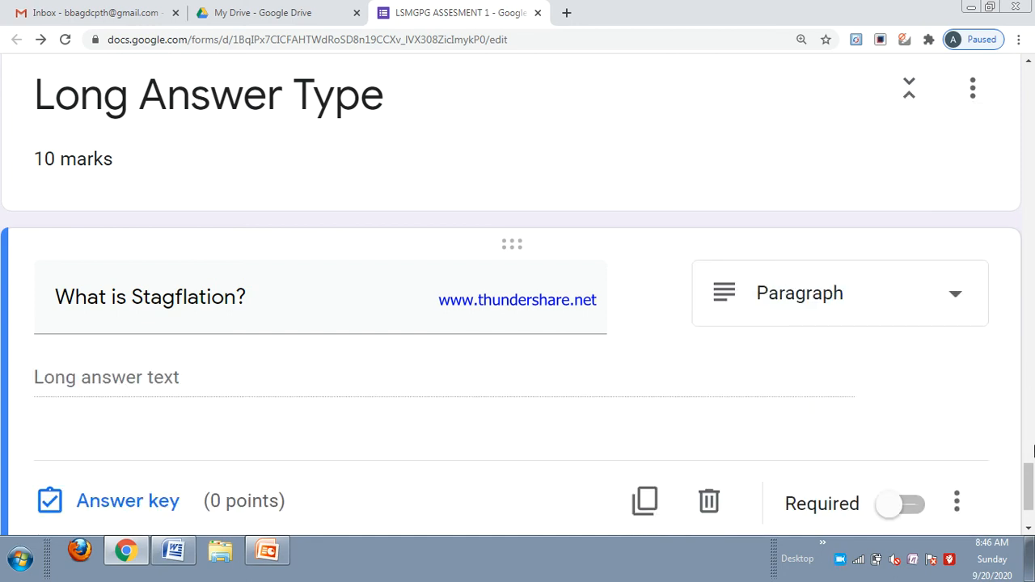
click(907, 505)
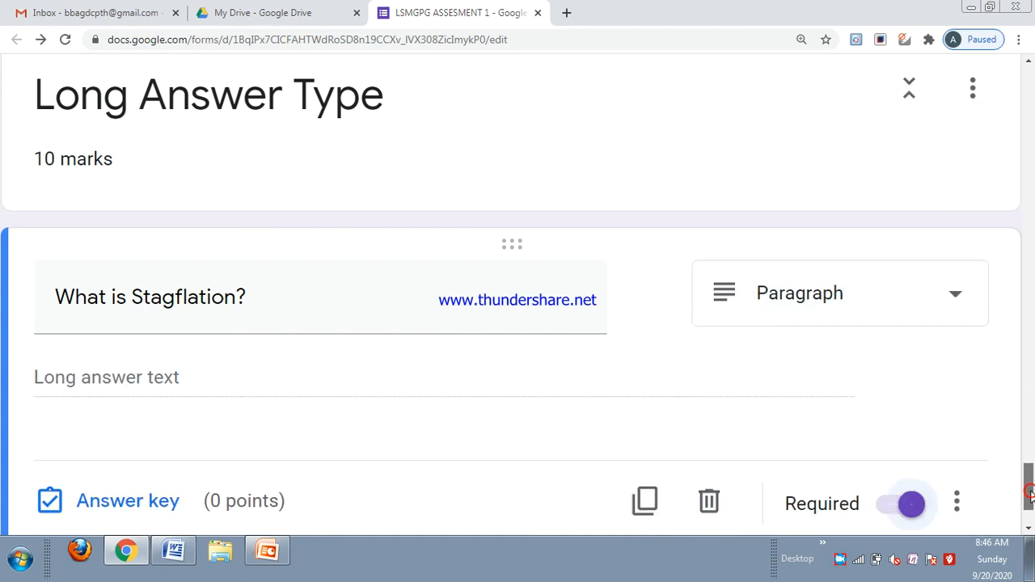
Set the Stagflation question's value to 10 points in its answer key.
scroll(1031, 497, down, 2)
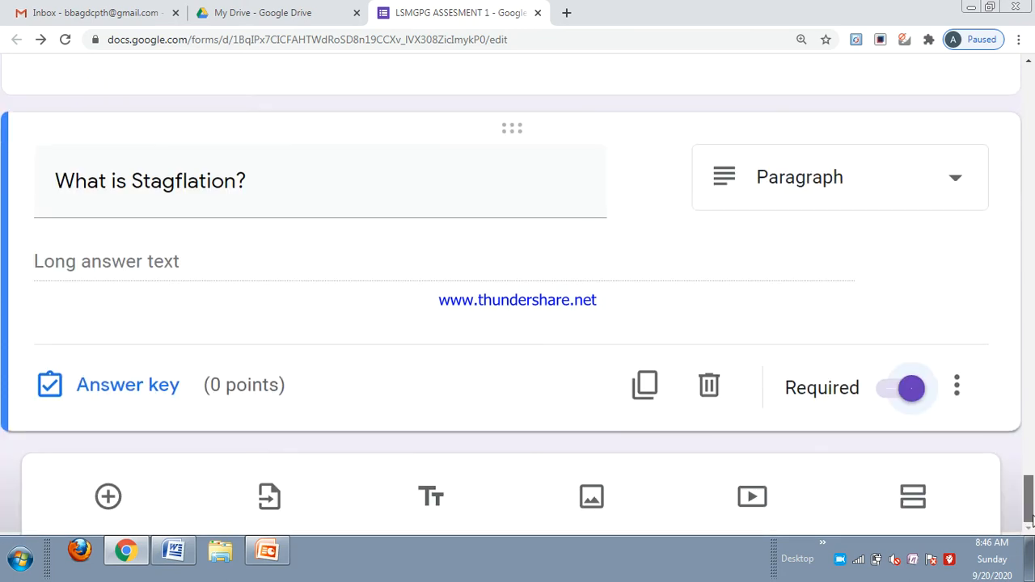
click(138, 394)
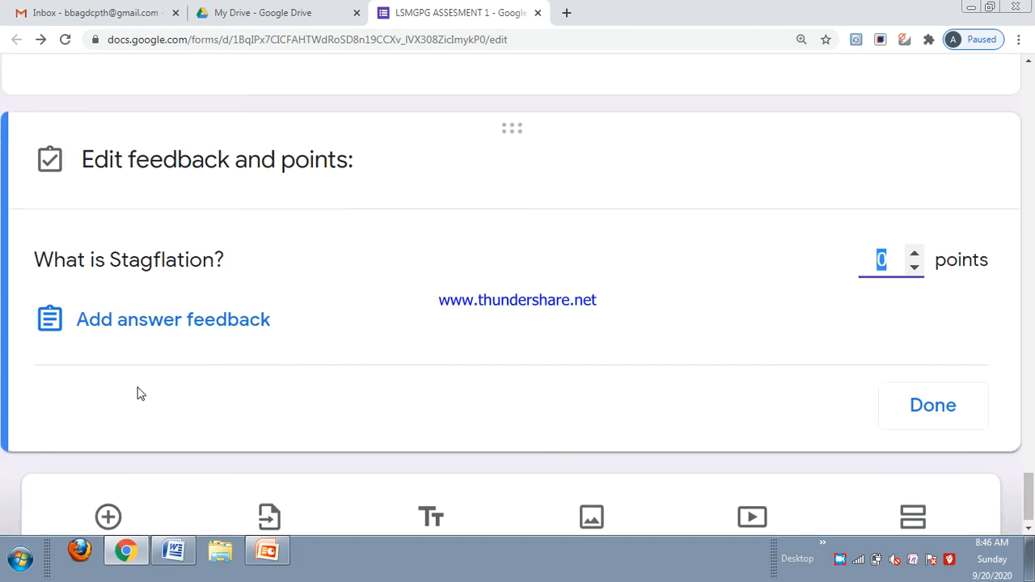
click(913, 254)
click(913, 253)
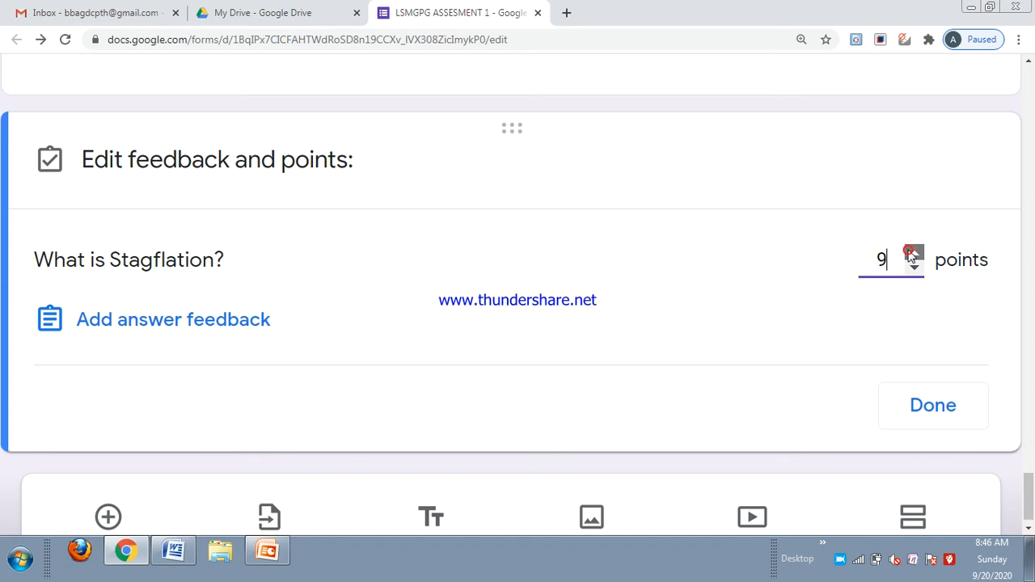
click(913, 254)
click(929, 412)
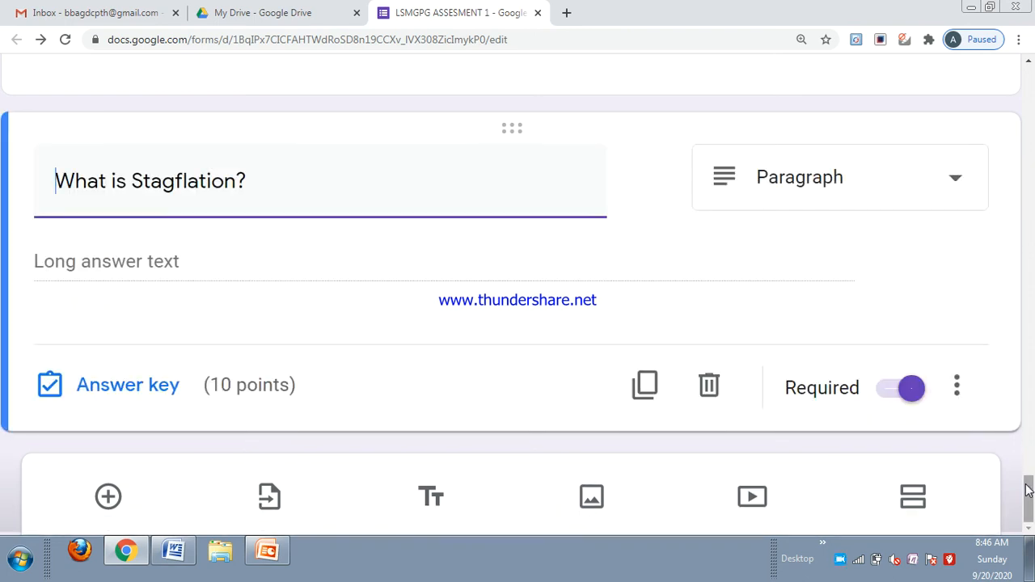
Preview the form, review its first section, try to continue without answering, and close the preview.
drag(1028, 491, 1031, 84)
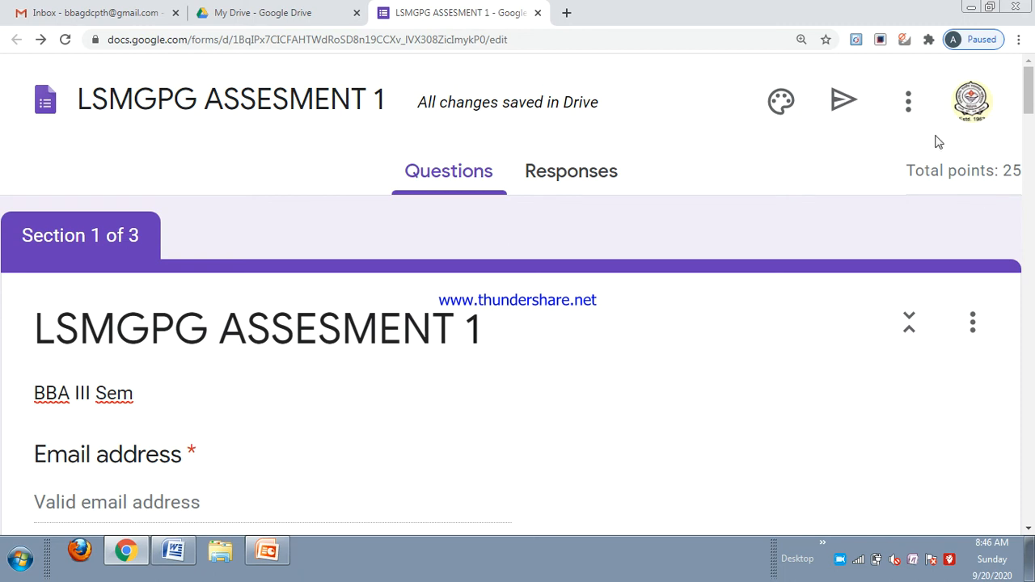
click(909, 102)
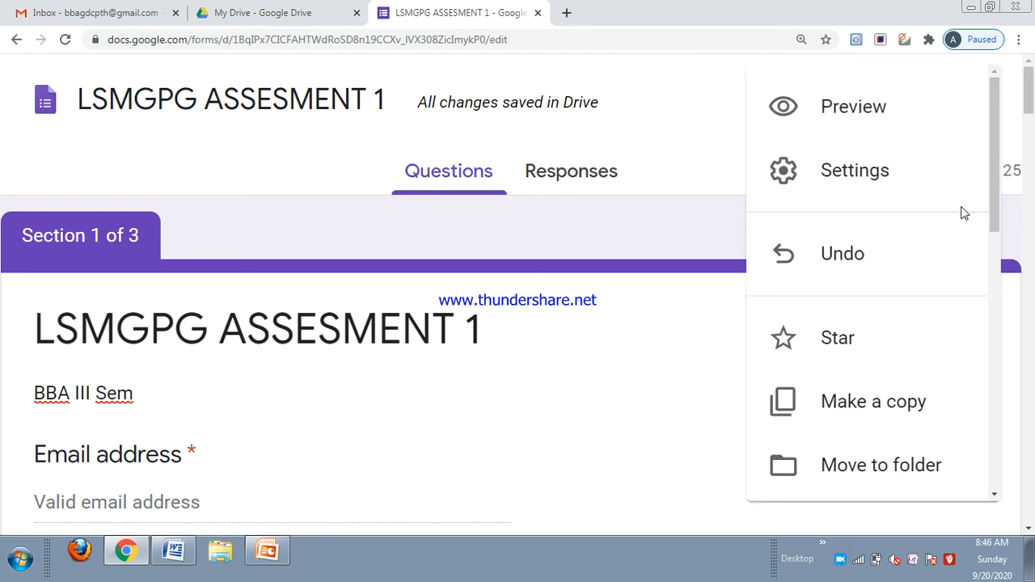
click(929, 120)
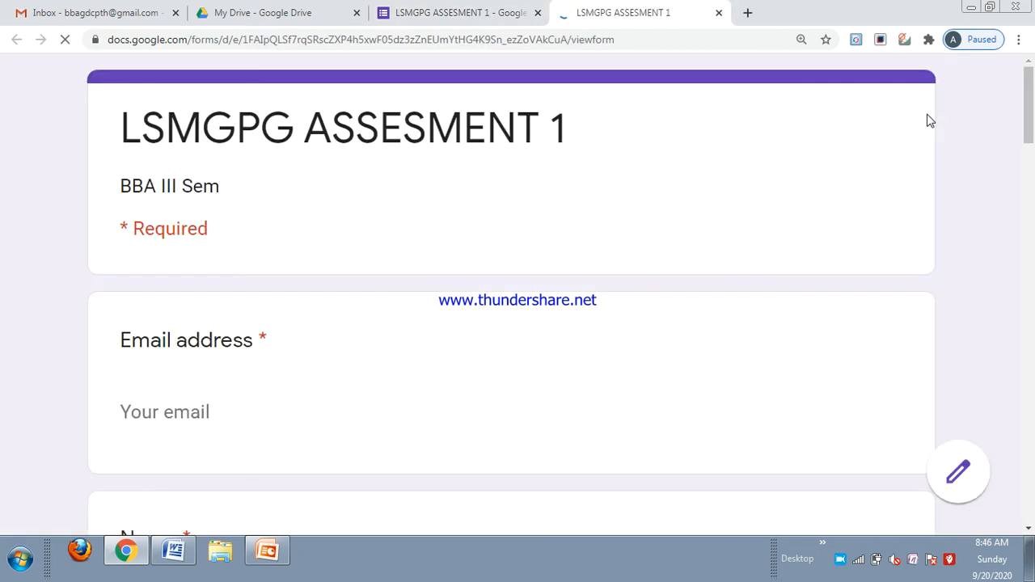
scroll(761, 230, down, 1)
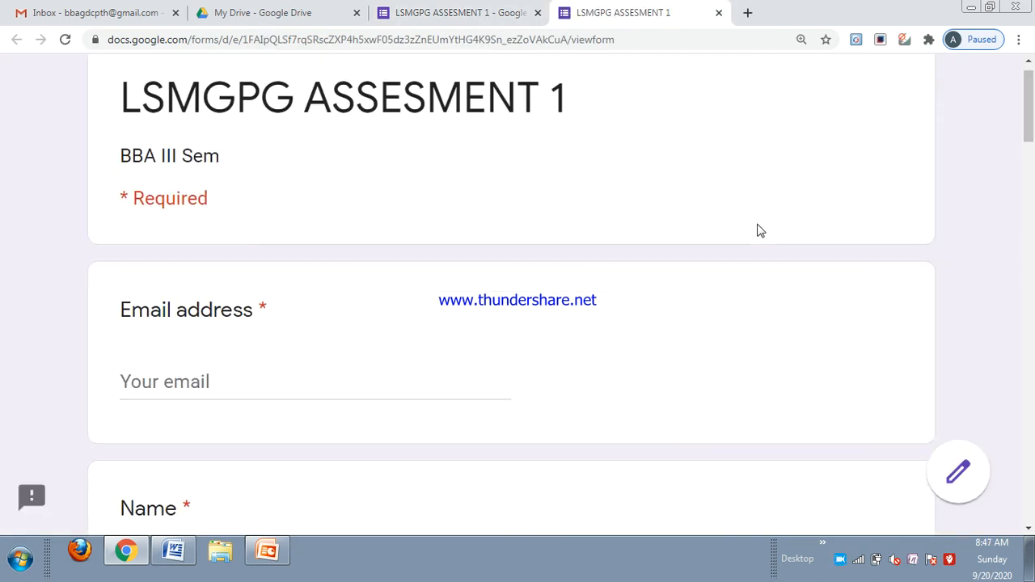
scroll(761, 230, down, 8)
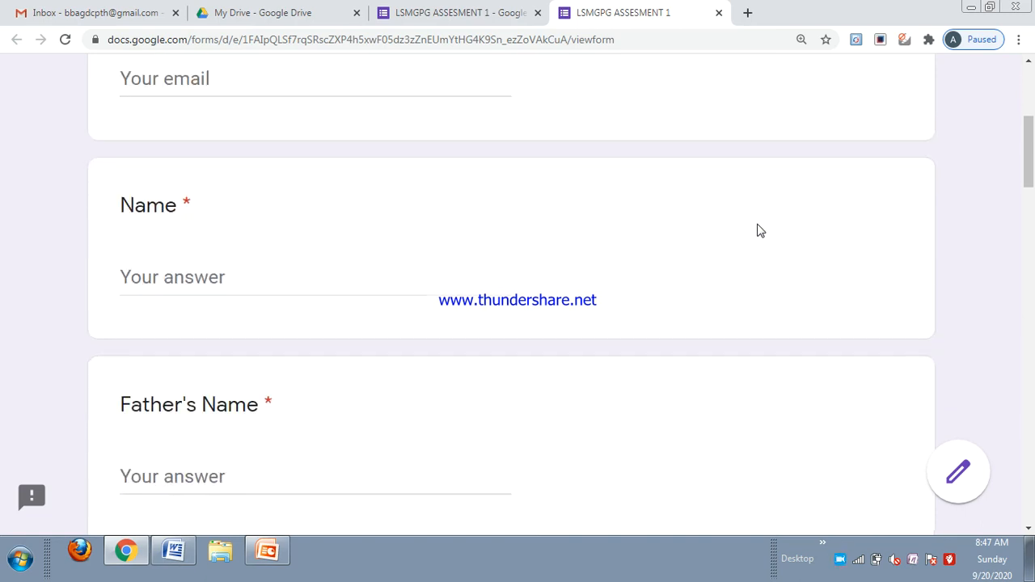
scroll(760, 230, down, 7)
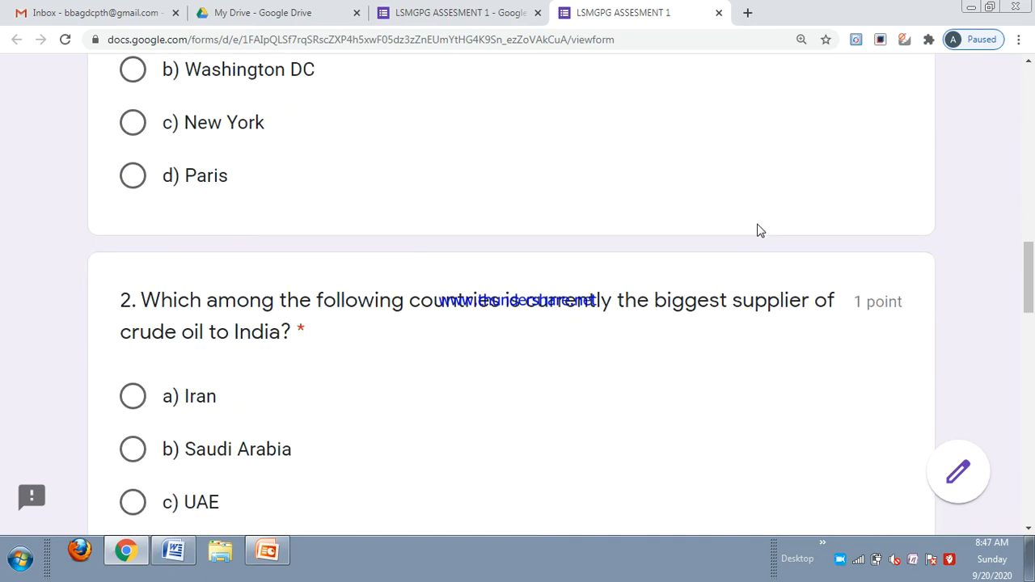
scroll(760, 231, down, 15)
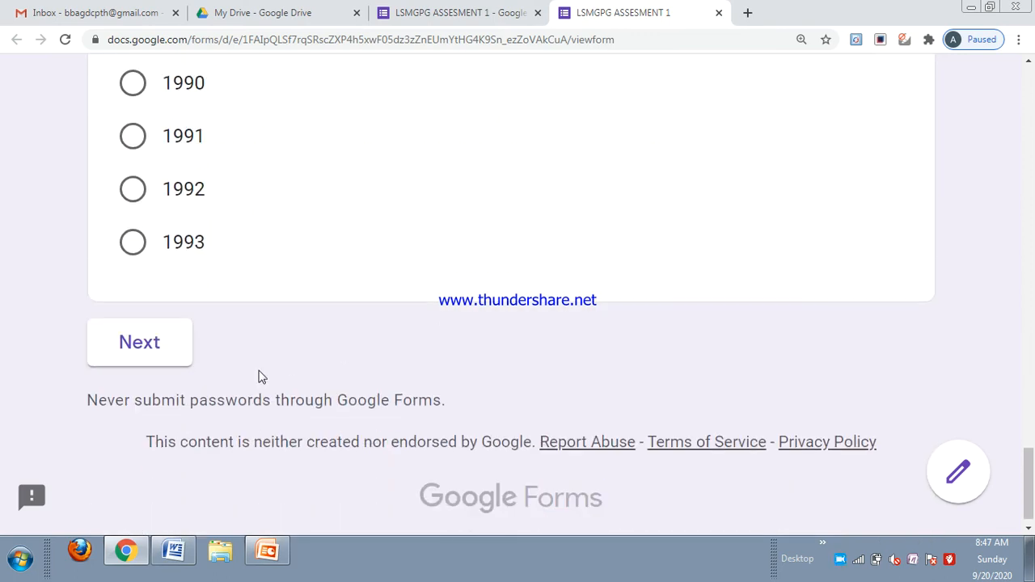
click(138, 347)
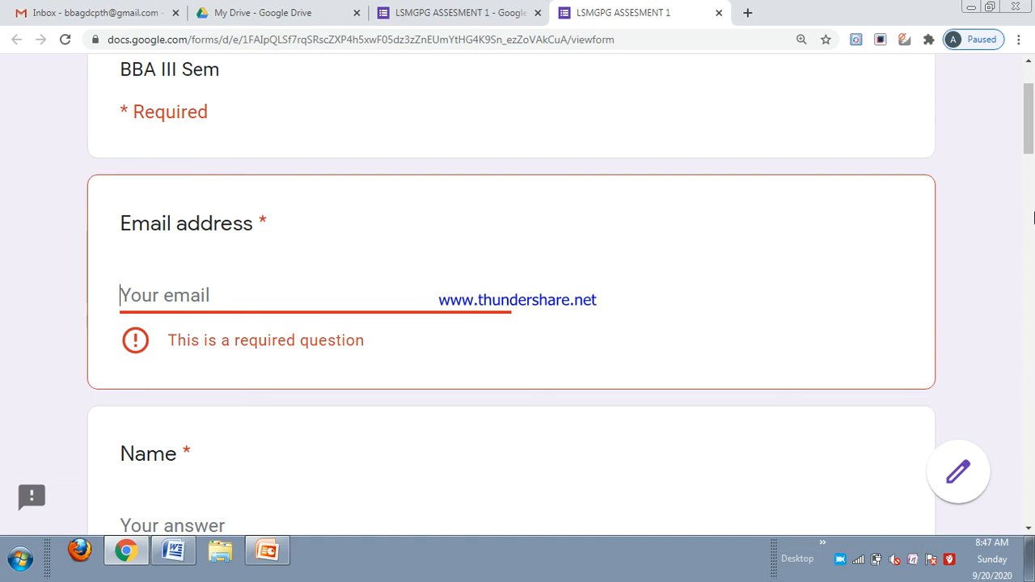
drag(1029, 144, 1029, 125)
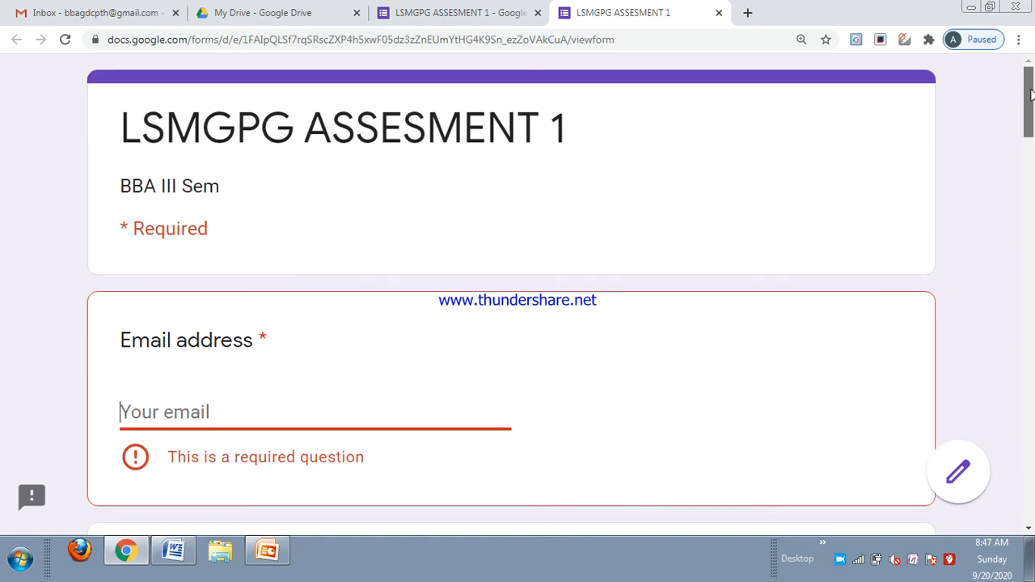
click(718, 13)
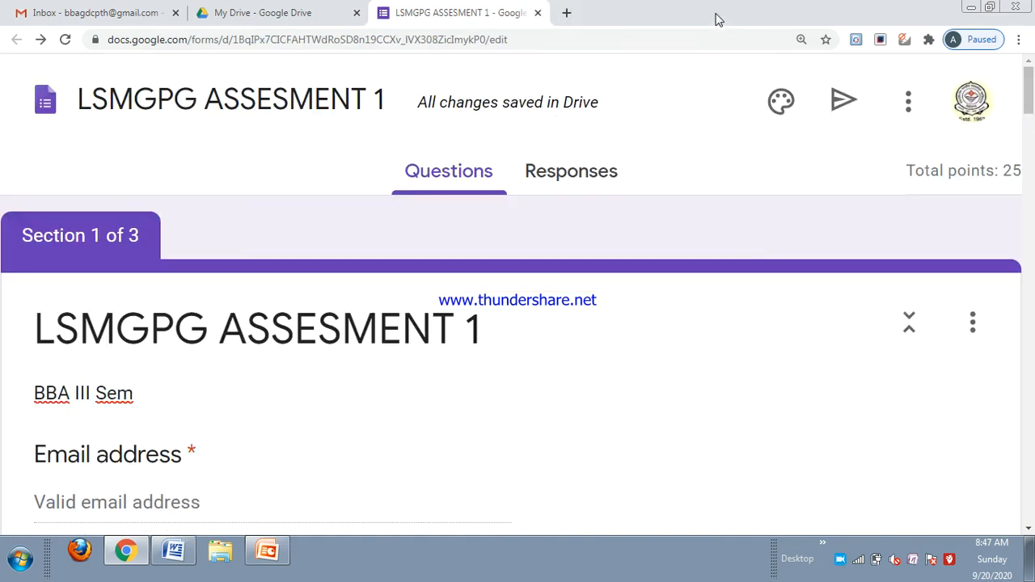
Open the form's pre-filled link page in a separate tab and return to the form editor.
click(906, 111)
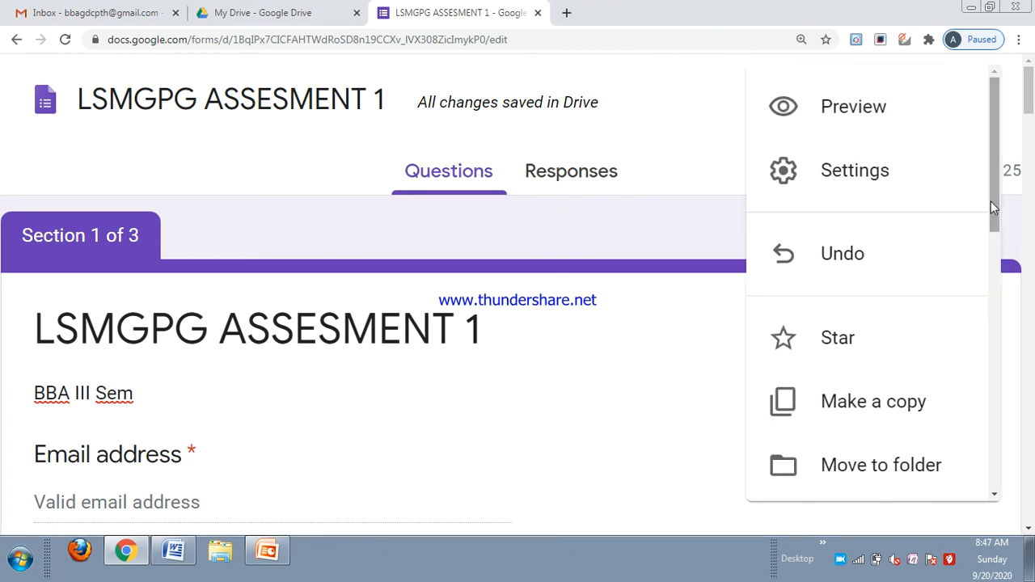
drag(998, 209, 998, 315)
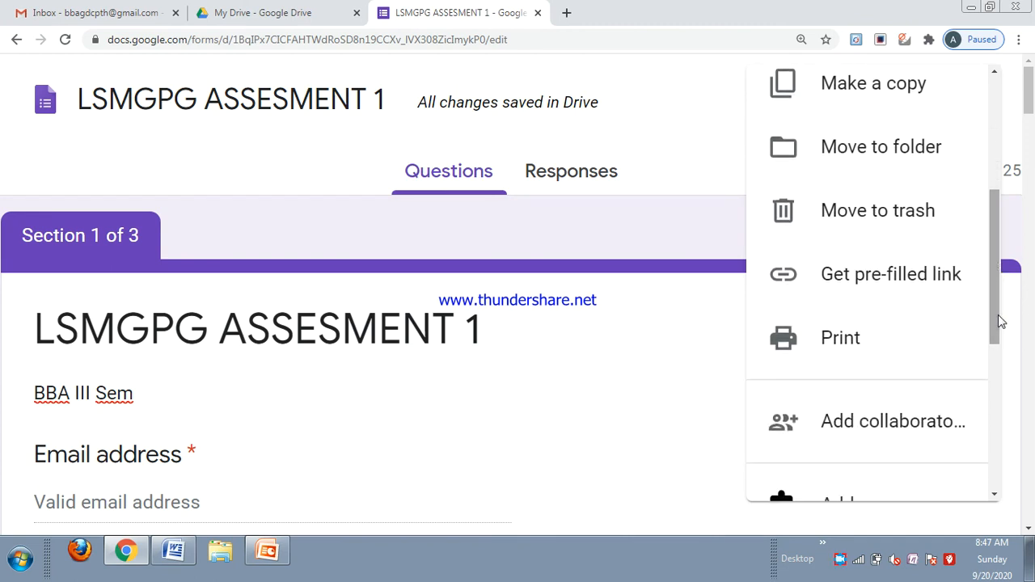
click(907, 277)
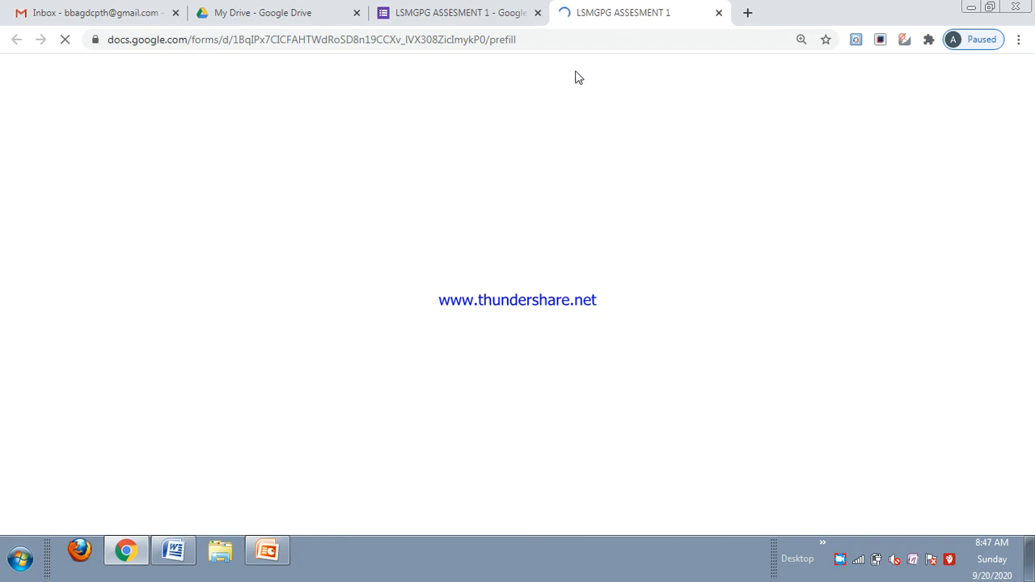
click(501, 6)
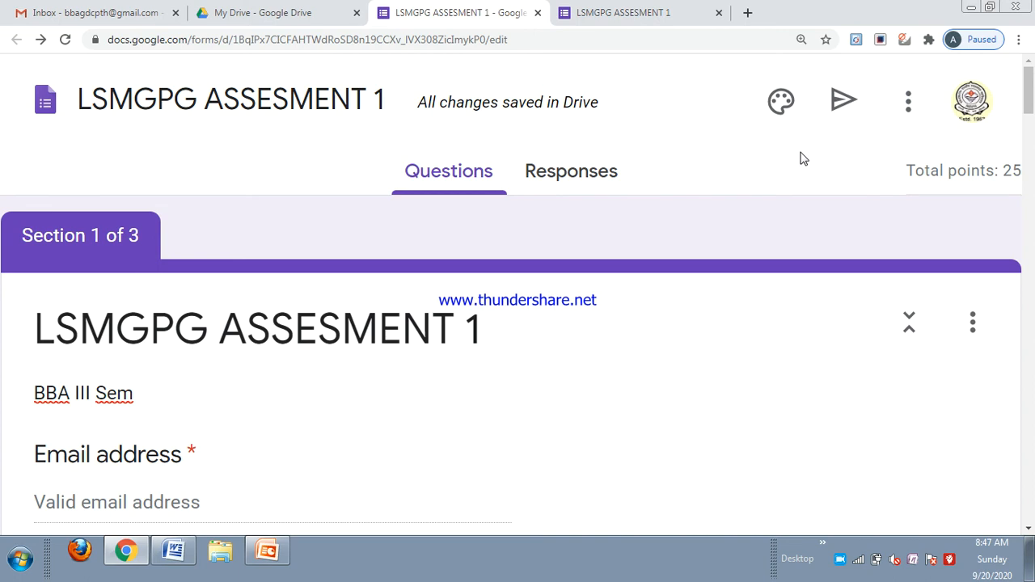
Stop the form from accepting responses in its responses view, and turn accepting responses back on.
click(575, 172)
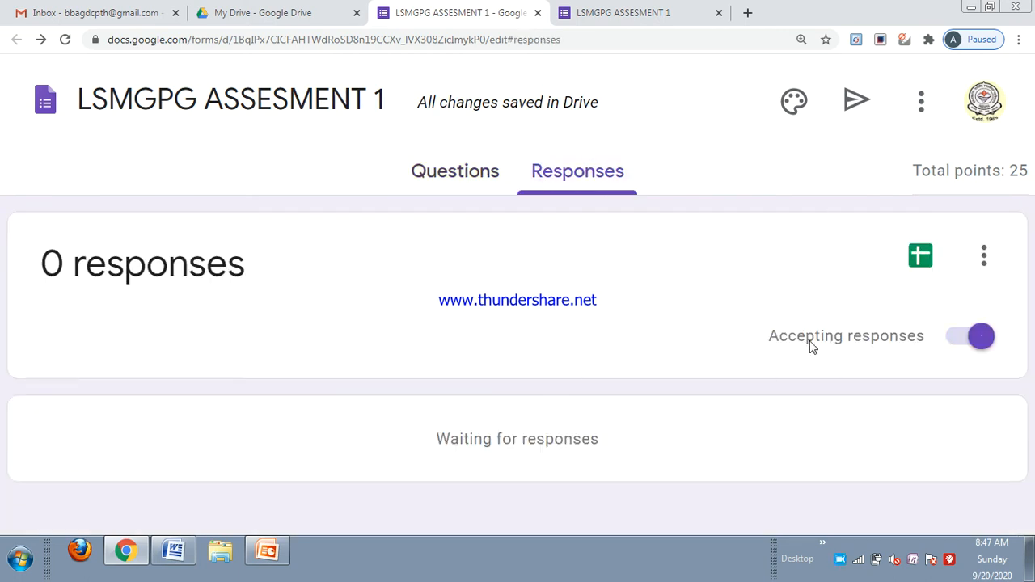
click(957, 343)
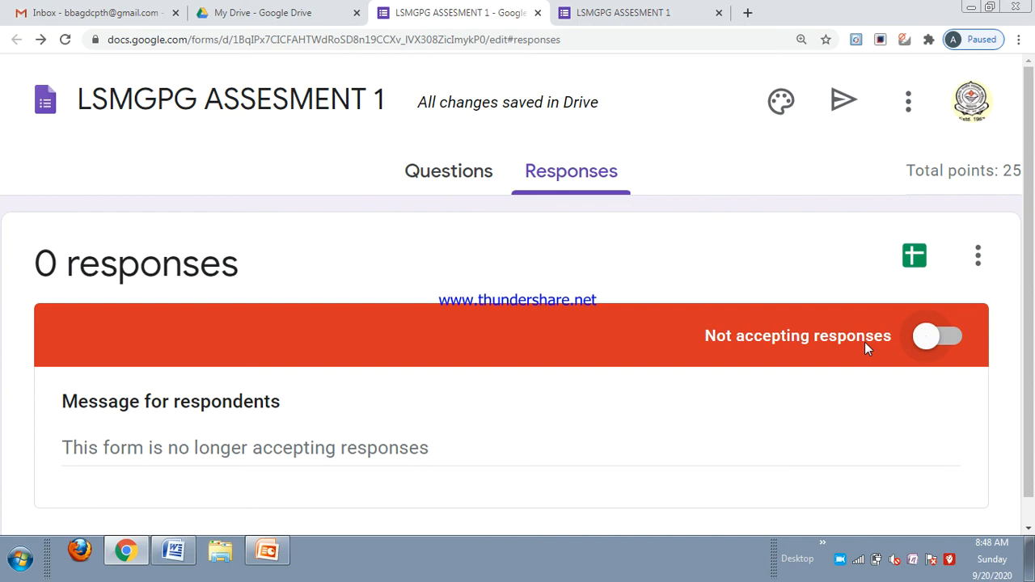
click(952, 344)
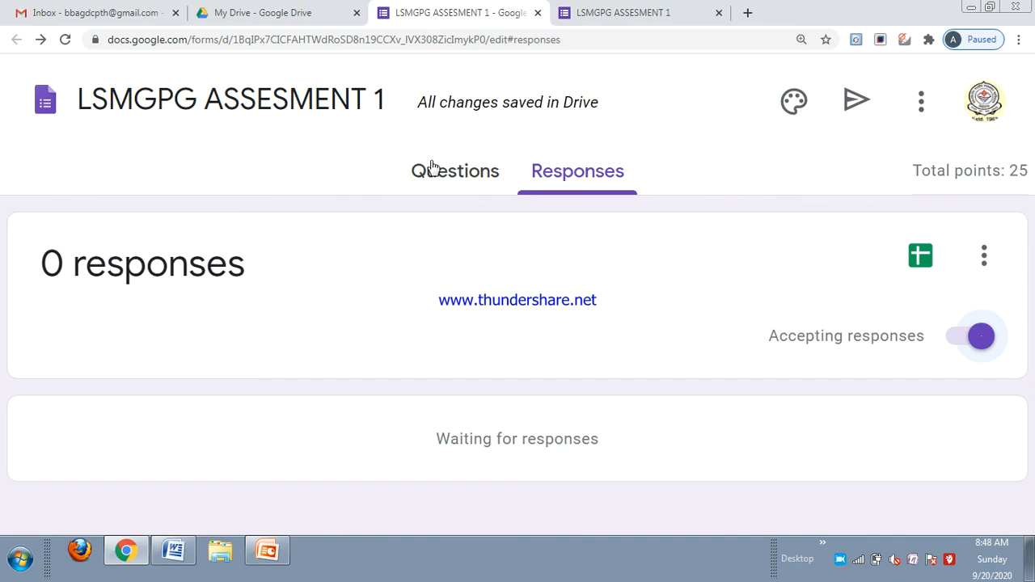
Check the form's General settings for email collection and response limits, and close them without saving.
click(922, 103)
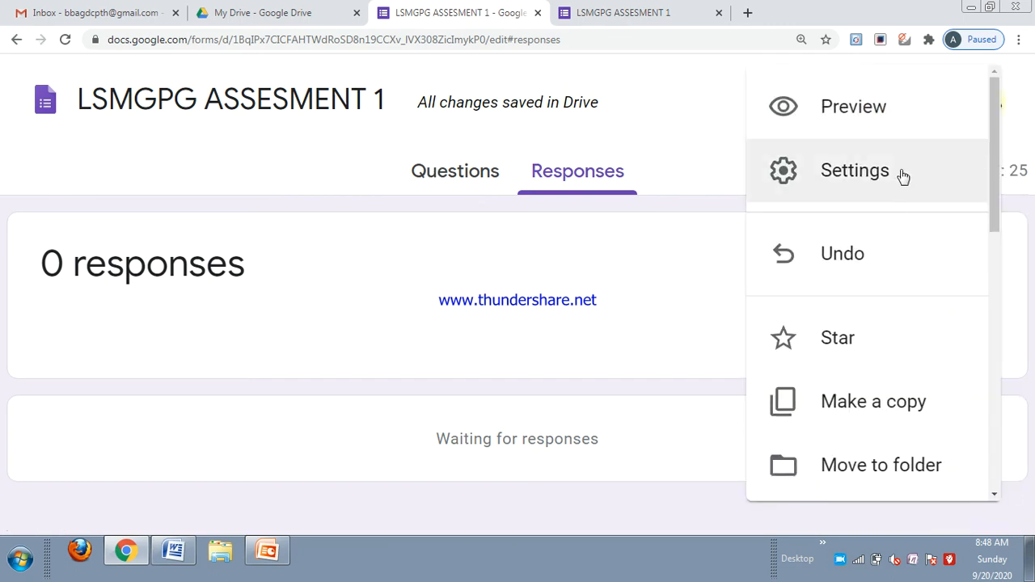
click(901, 172)
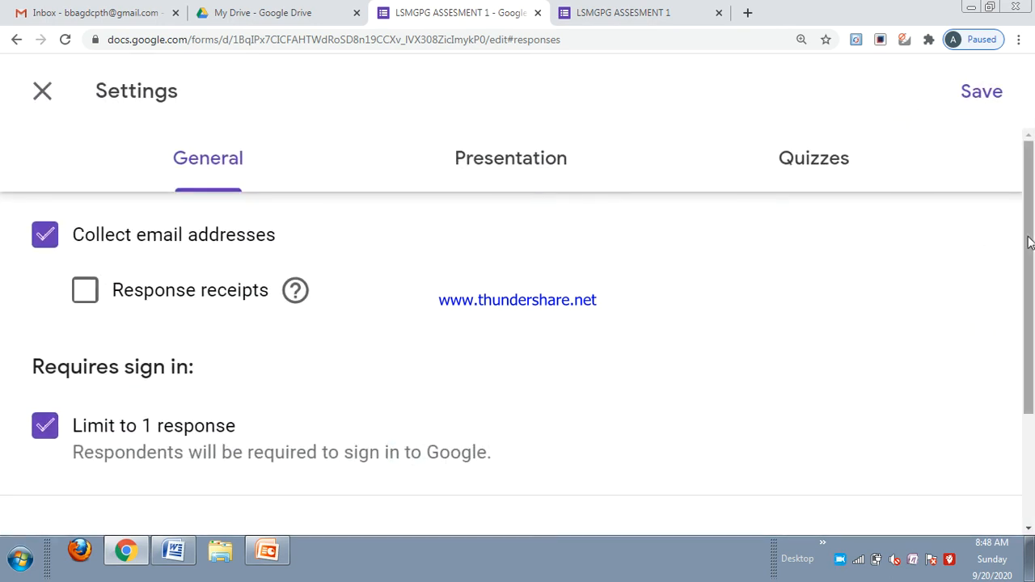
drag(1026, 234, 1015, 266)
click(41, 92)
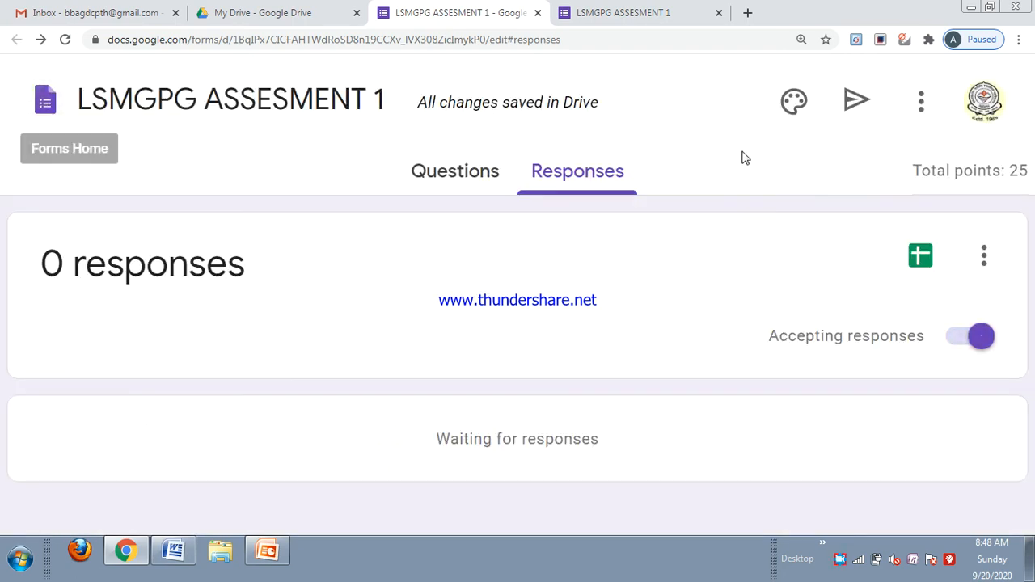
click(921, 103)
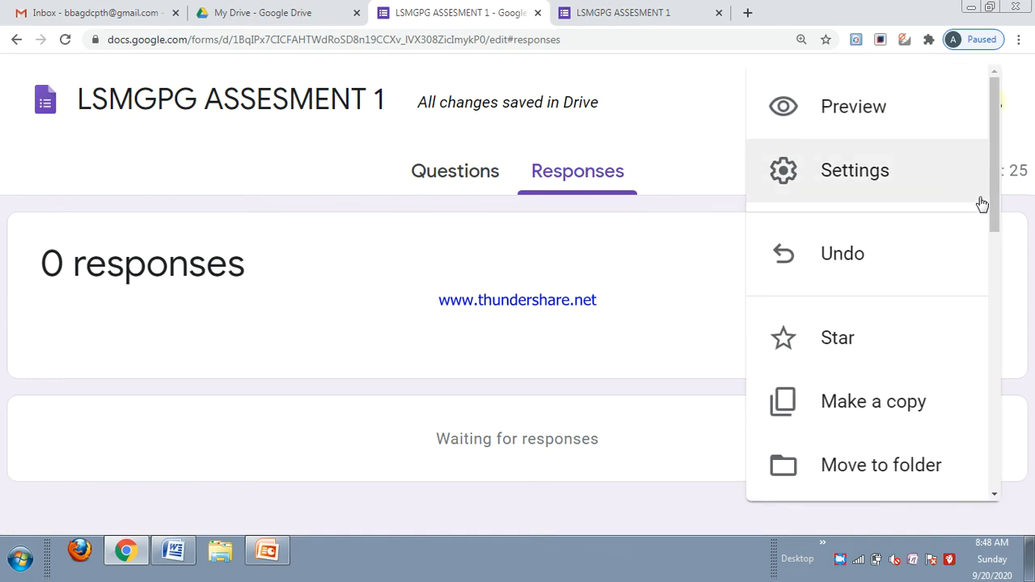
mouse_move(997, 205)
mouse_down()
mouse_move(998, 250)
mouse_move(989, 186)
mouse_move(995, 222)
mouse_move(994, 208)
mouse_up()
click(668, 102)
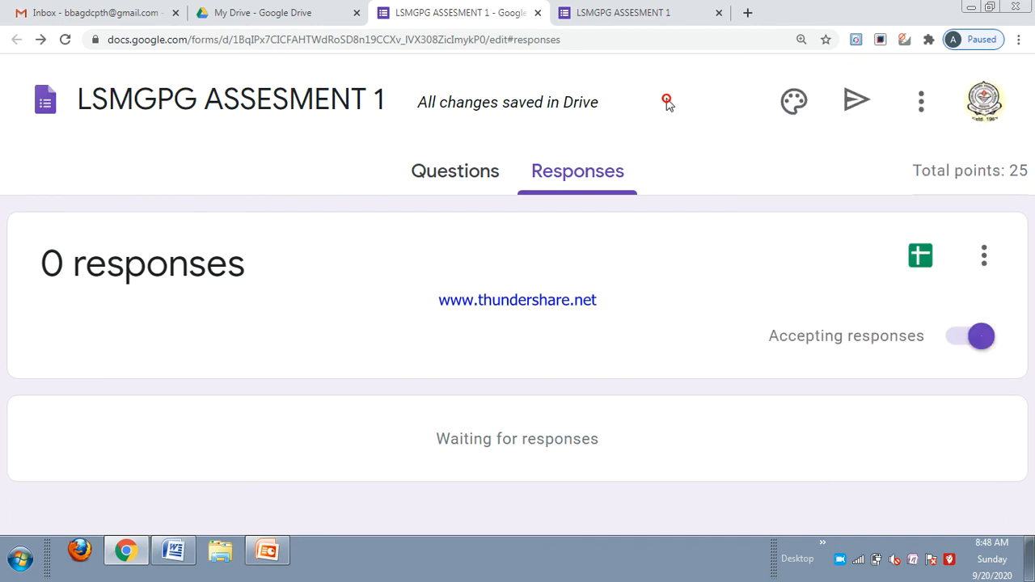
Open the schedule configuration of the Form Scheduler add-on for this form.
click(921, 101)
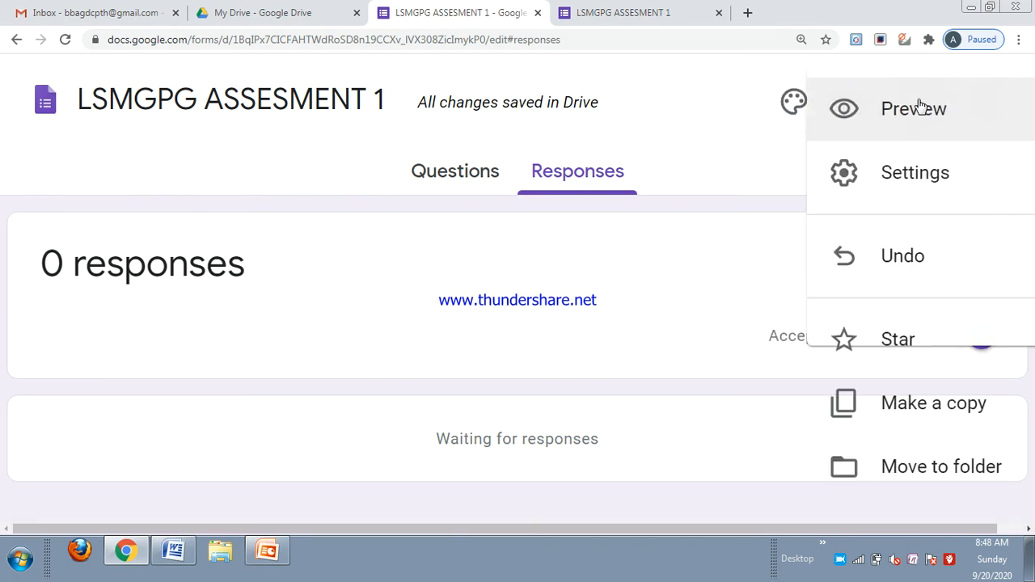
drag(996, 195, 1003, 377)
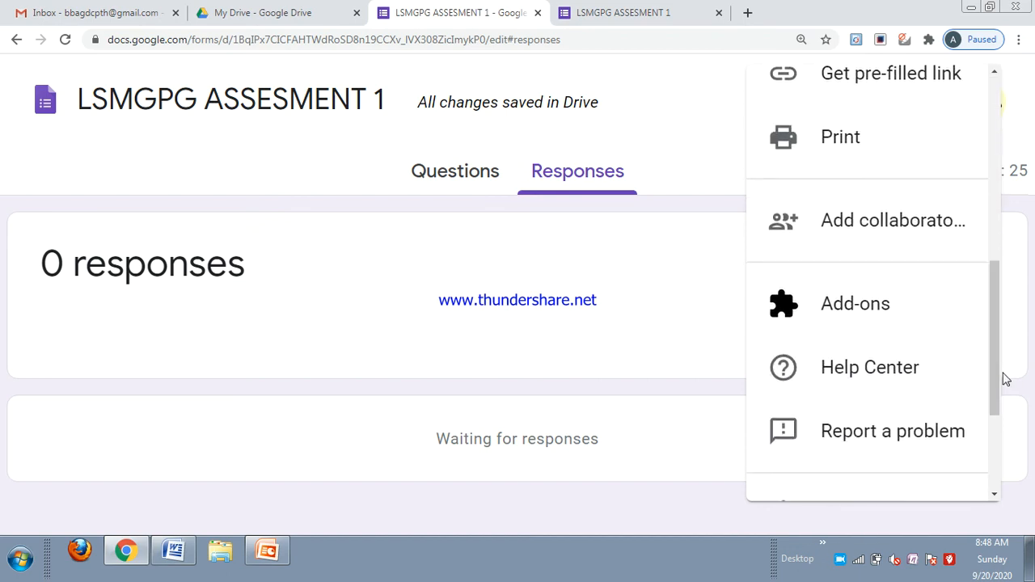
click(919, 316)
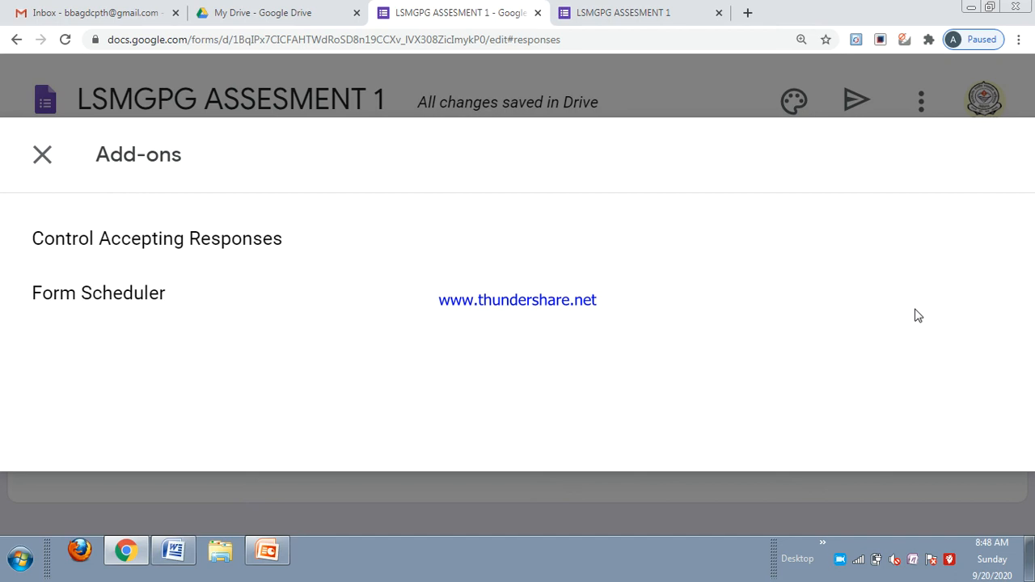
click(138, 299)
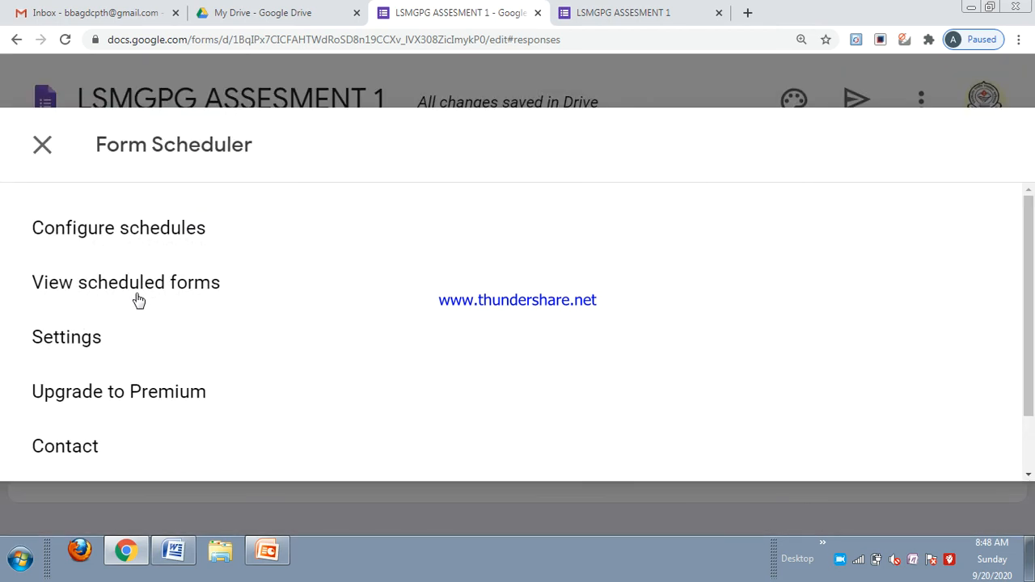
click(152, 237)
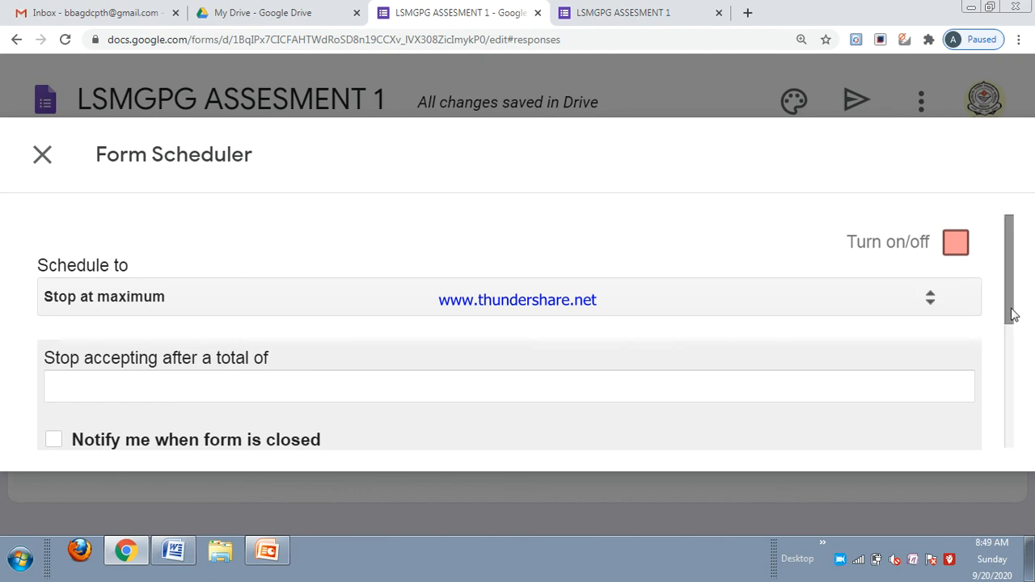
Set the Stop at maximum schedule to stop accepting after a total of 15 responses, with notification when the form is closed.
drag(1007, 312, 1015, 351)
click(492, 311)
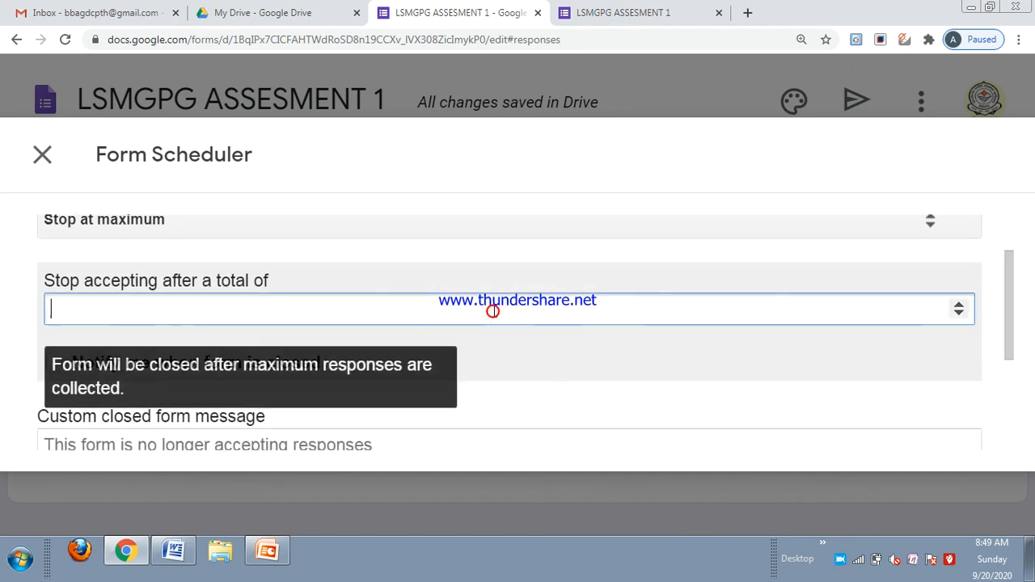
text(15)
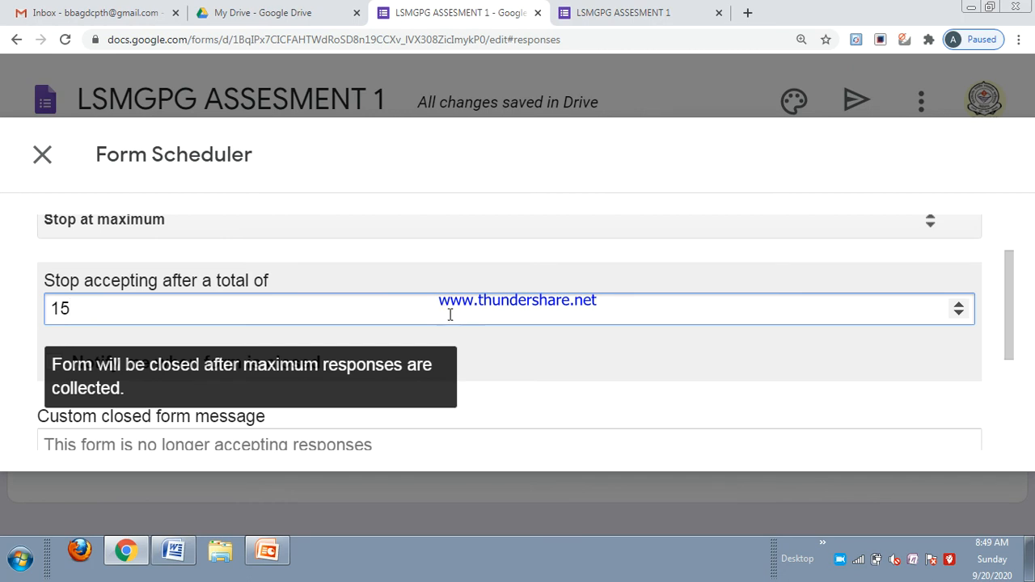
click(511, 343)
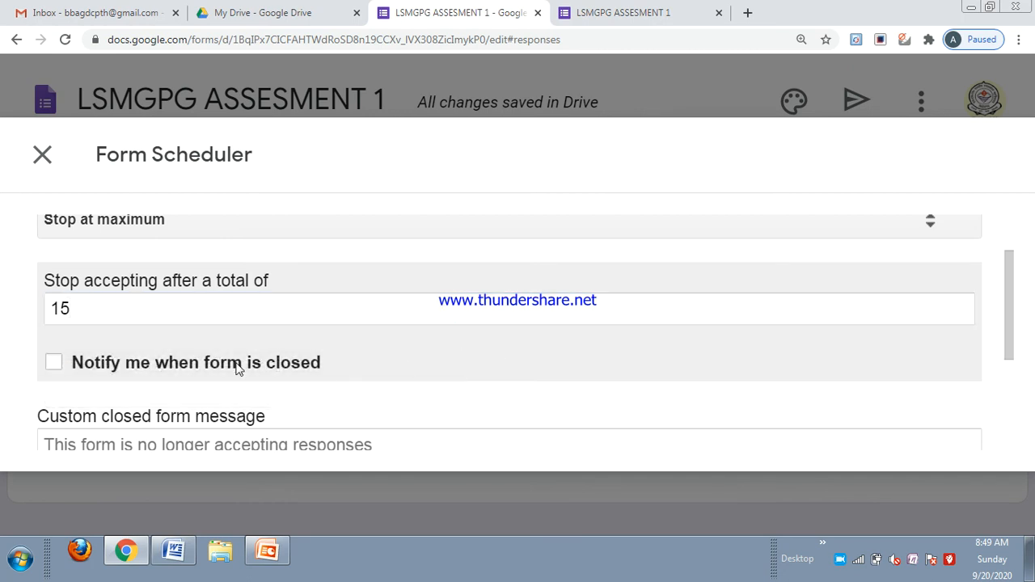
click(52, 364)
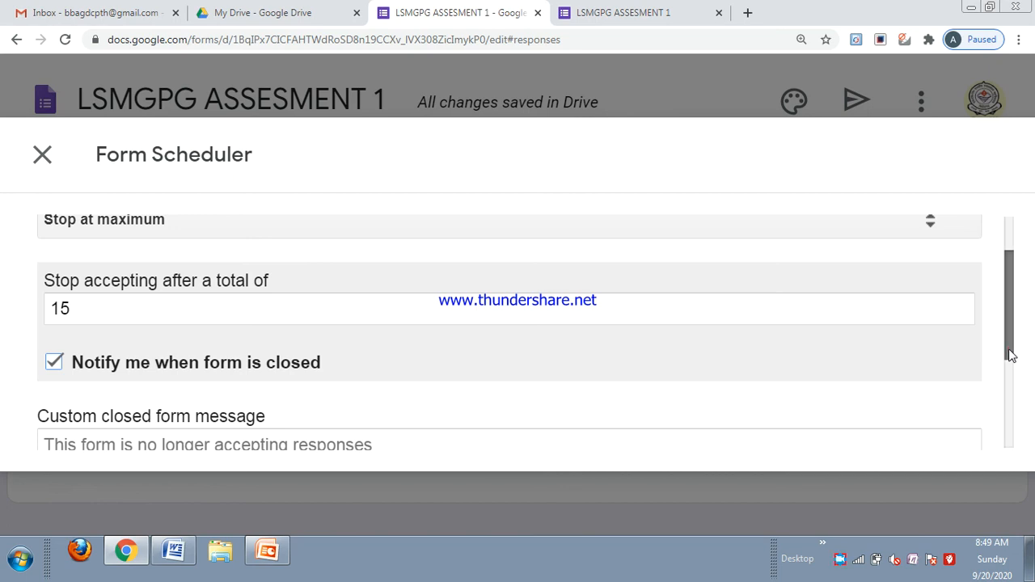
drag(1011, 356, 1024, 417)
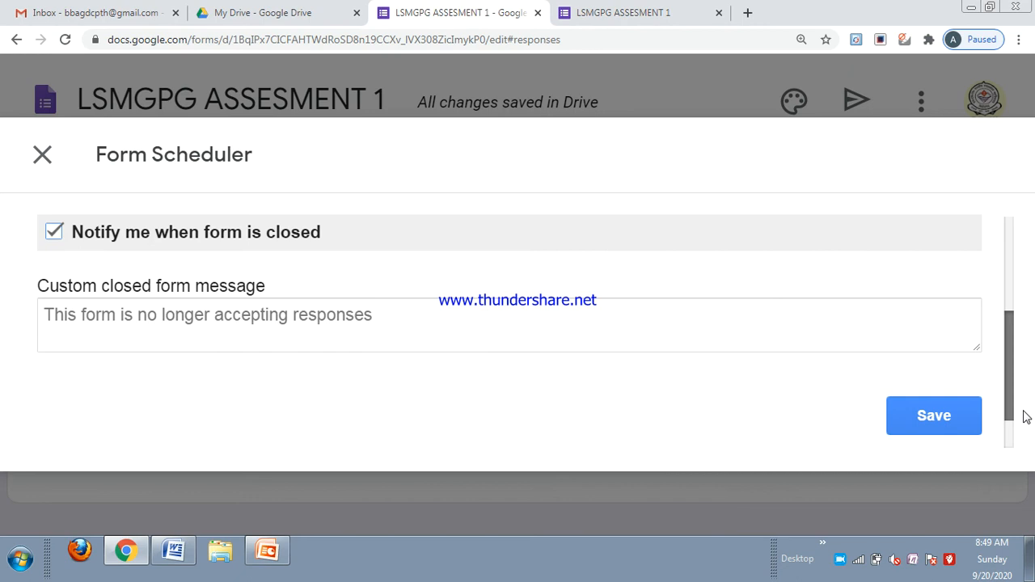
Change the schedule to Stop at specific date and time, and set responses to stop after 09/27/2020 11:00 AM.
drag(1023, 417, 1019, 316)
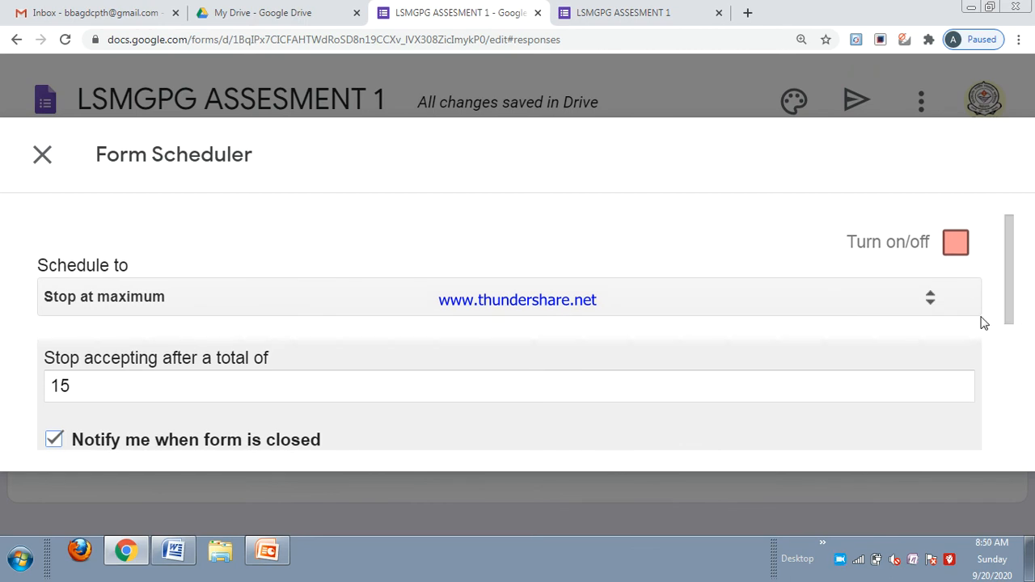
click(932, 300)
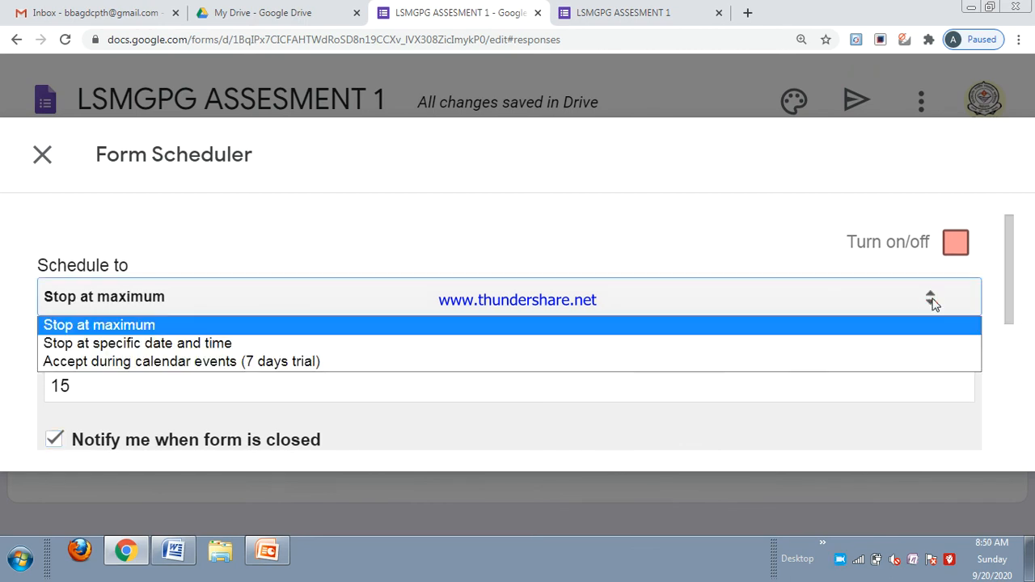
click(398, 351)
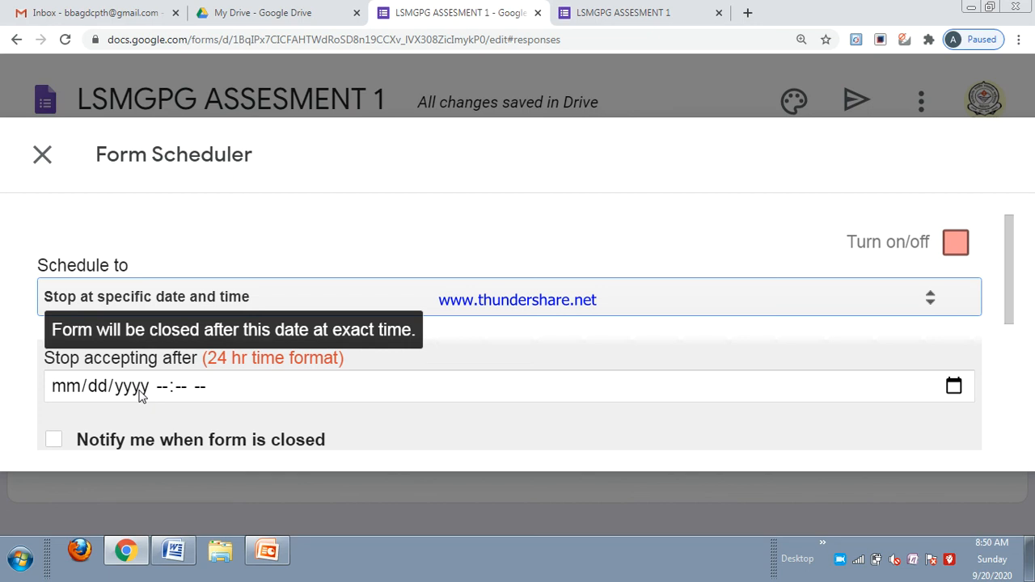
click(78, 389)
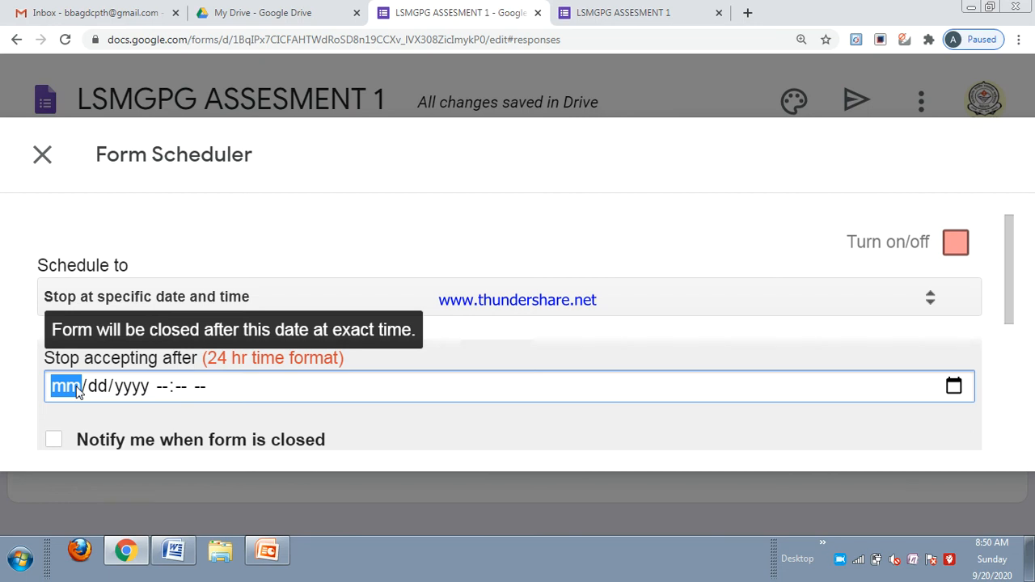
text(09/)
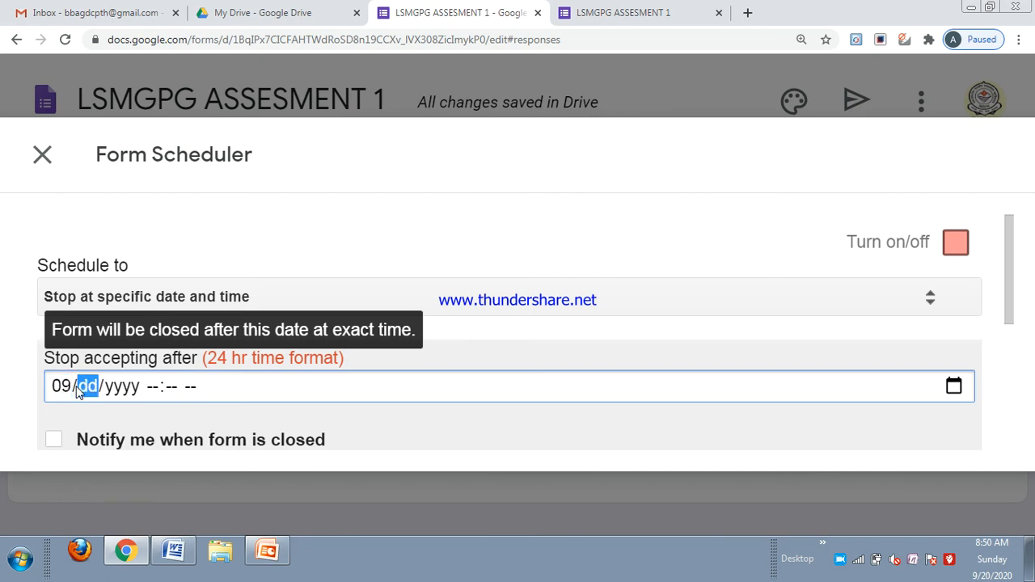
text(27/)
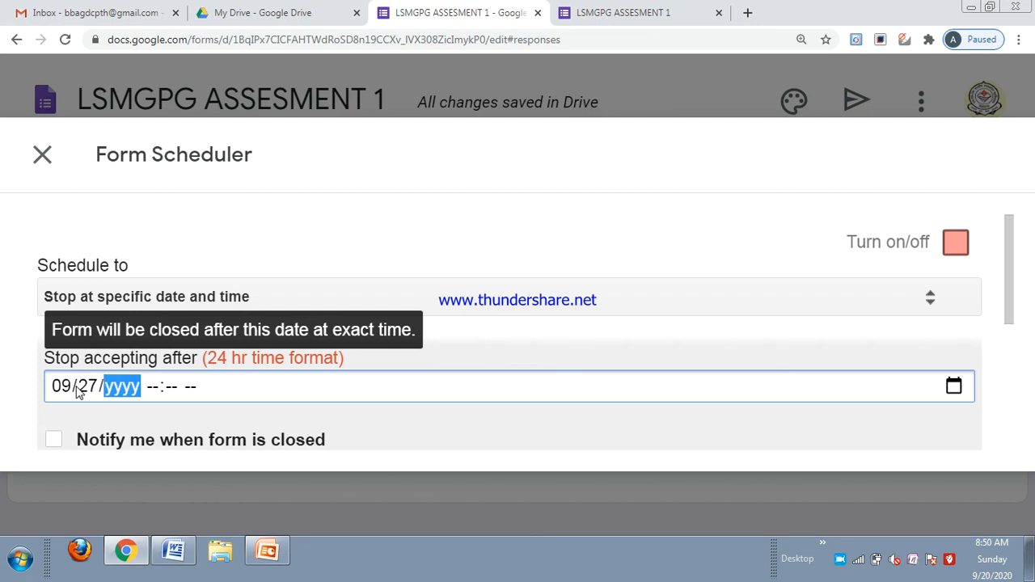
text(2020)
click(158, 388)
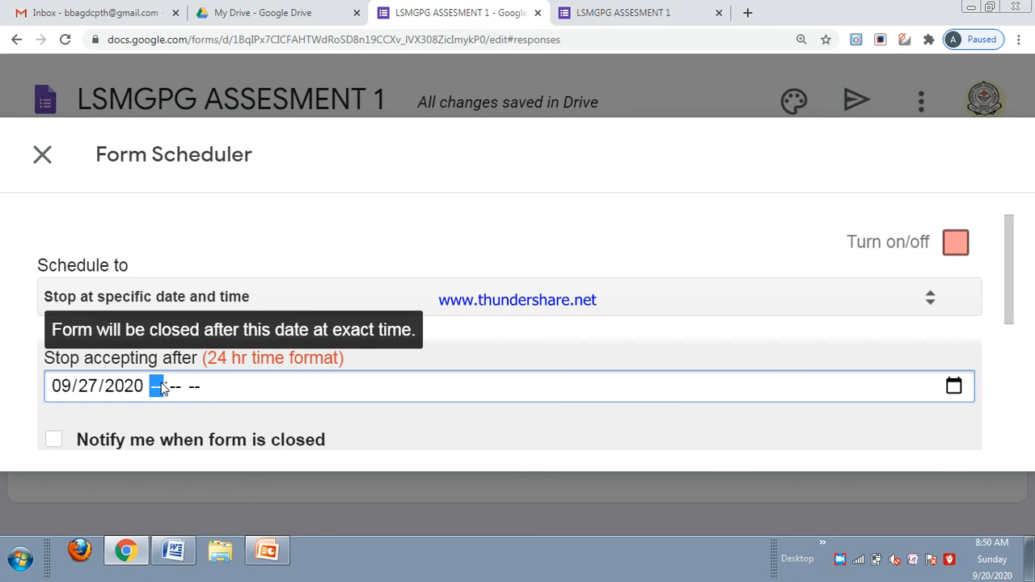
text(11)
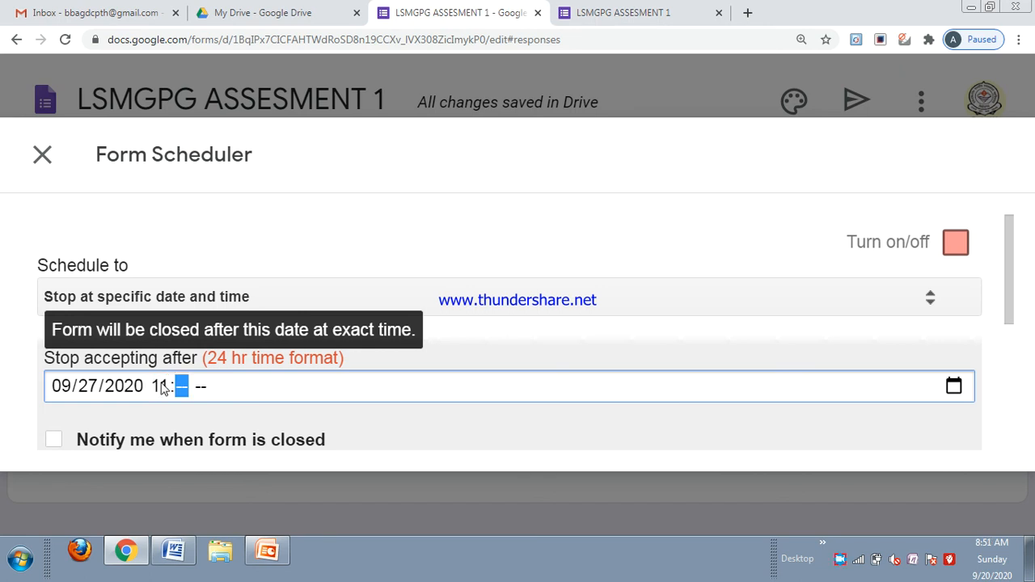
text(00)
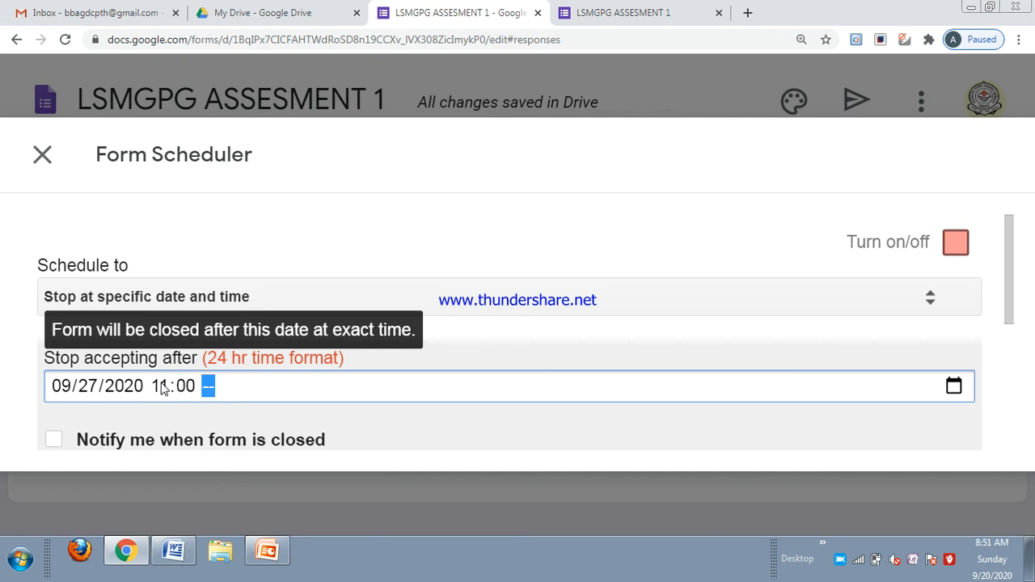
text(a)
Enable notification when the form is closed, save the schedule, and close Form Scheduler.
click(52, 441)
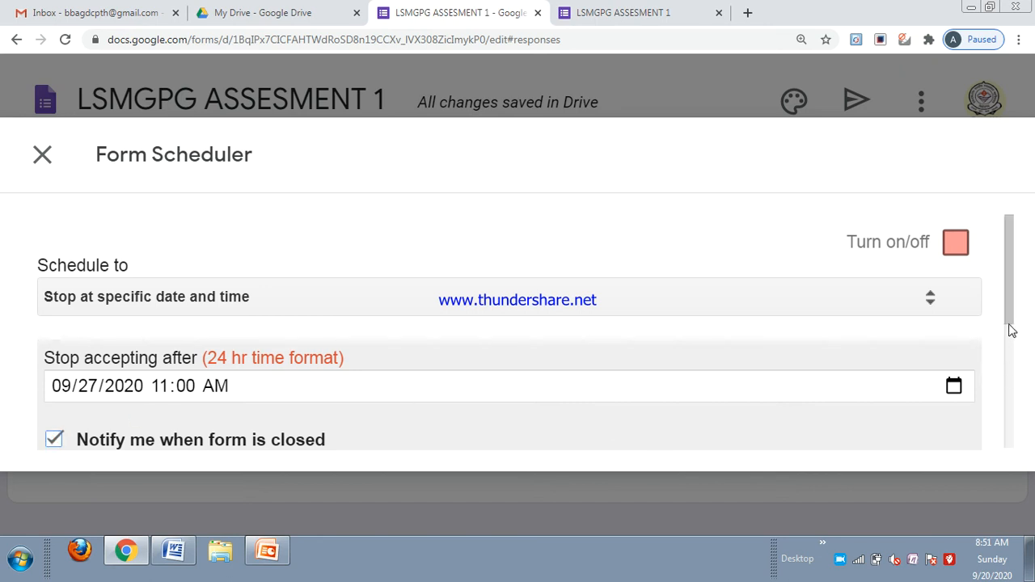
drag(1010, 320, 1010, 418)
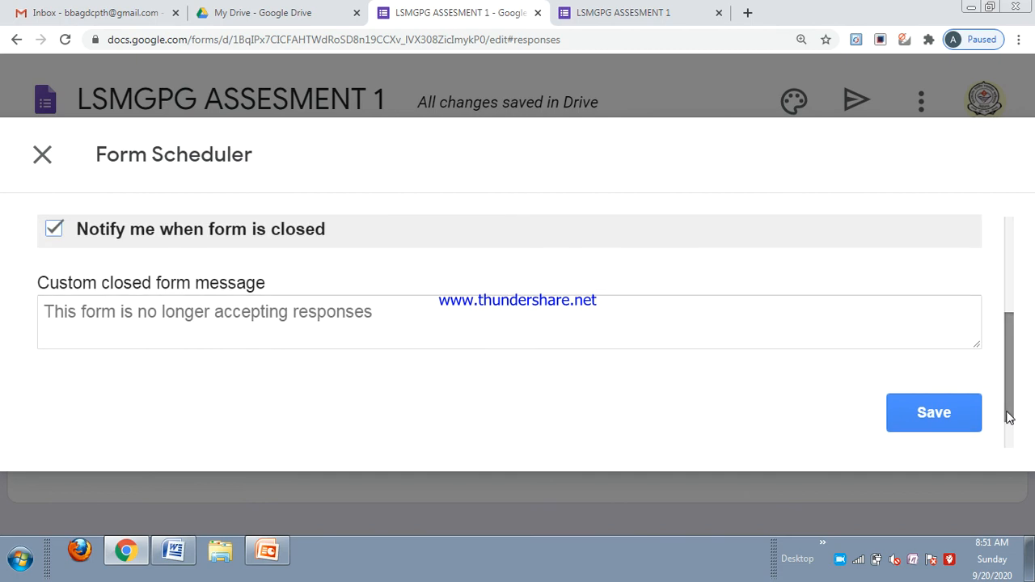
click(942, 417)
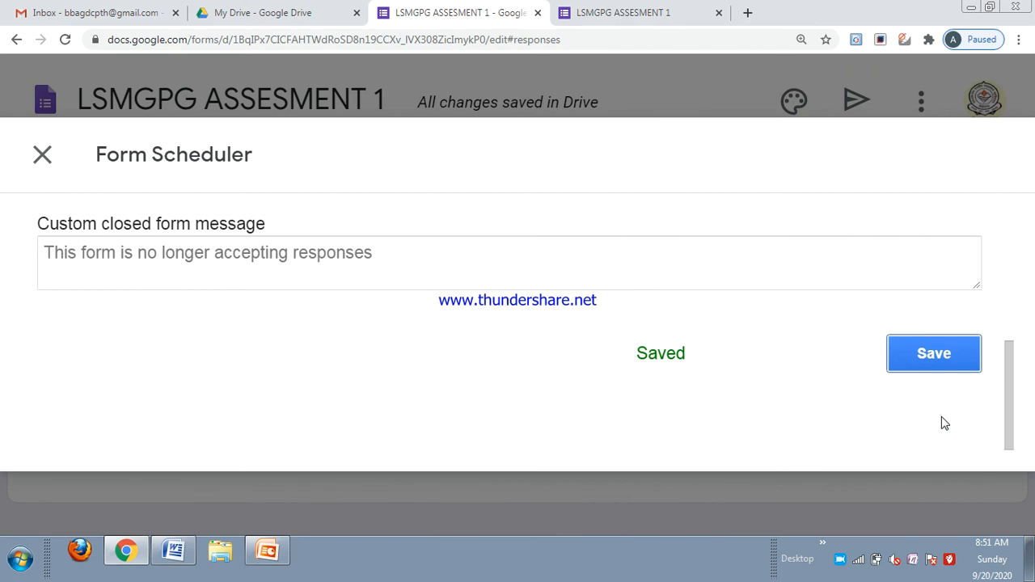
click(937, 355)
click(42, 160)
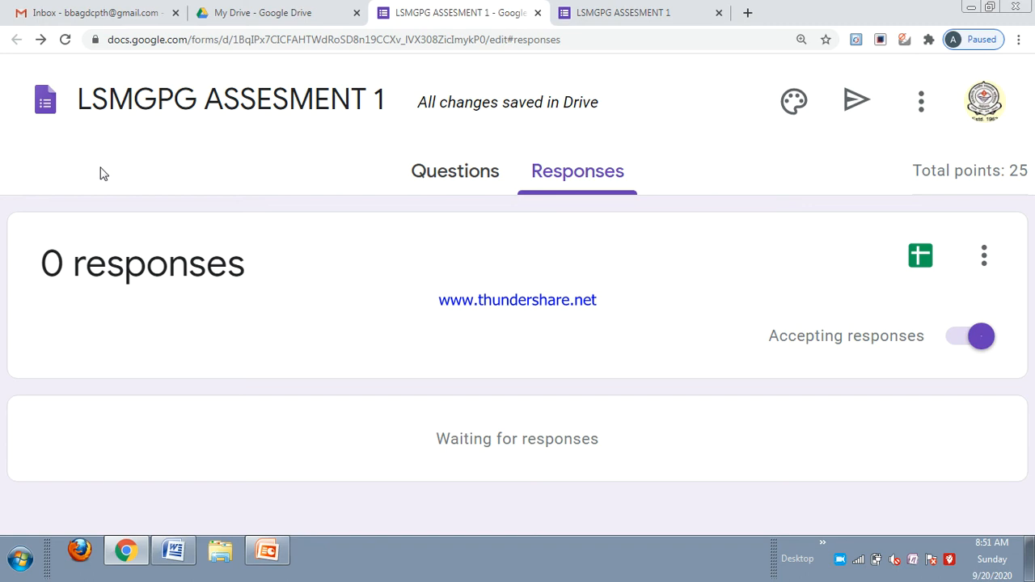
Check the response destination options in the form's responses view, and close them without creating a spreadsheet.
click(425, 172)
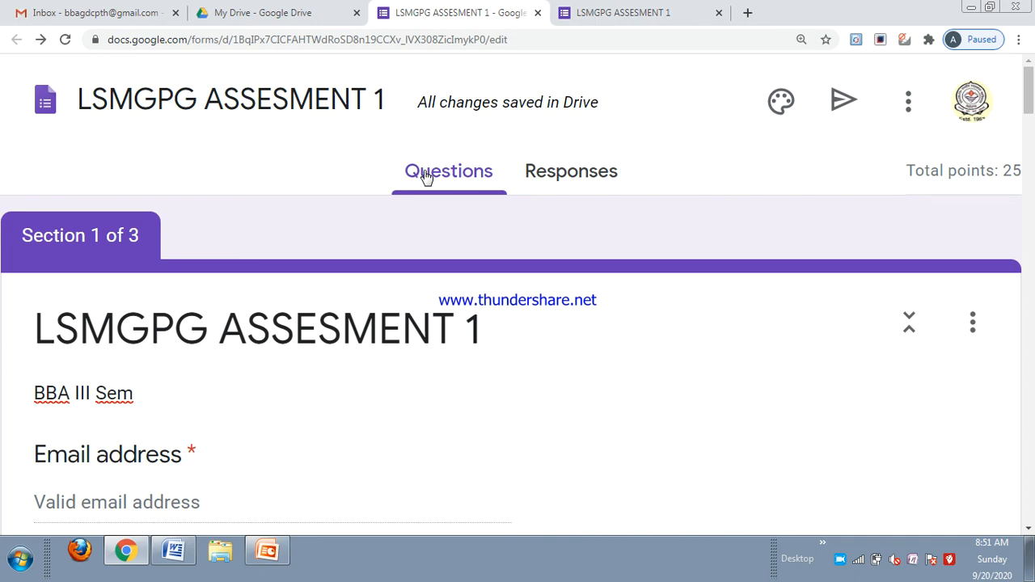
click(530, 177)
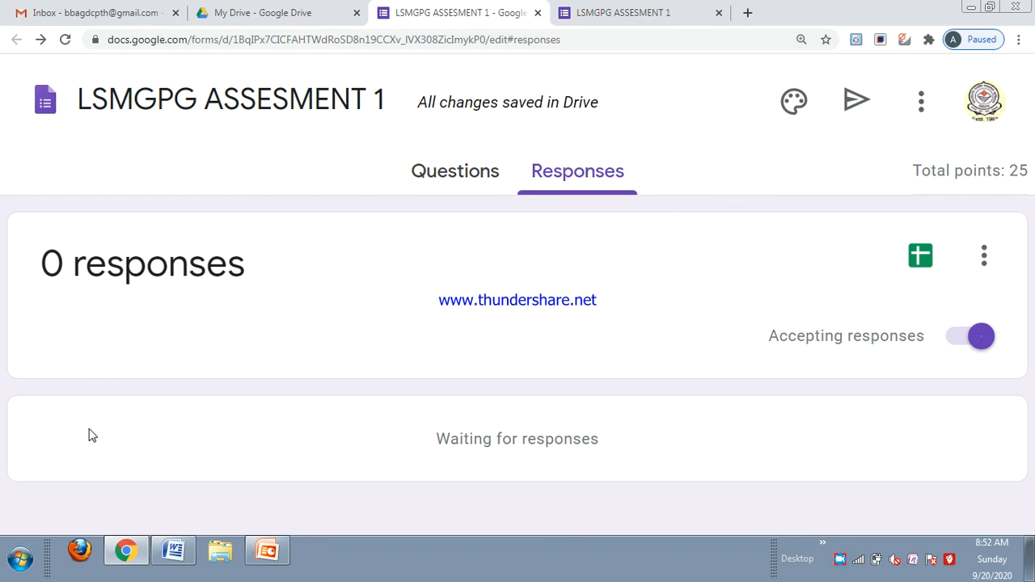
click(922, 258)
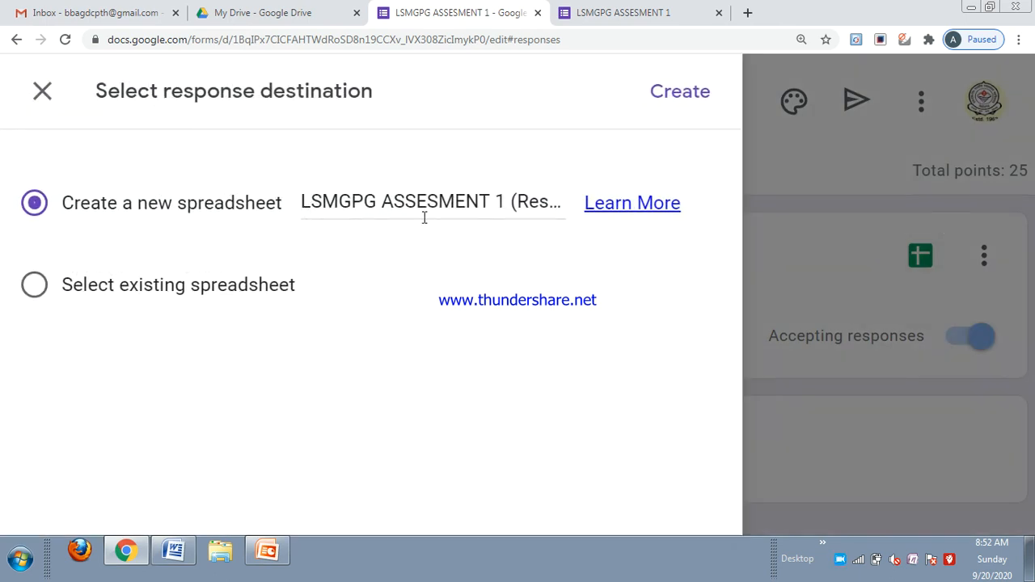
click(42, 93)
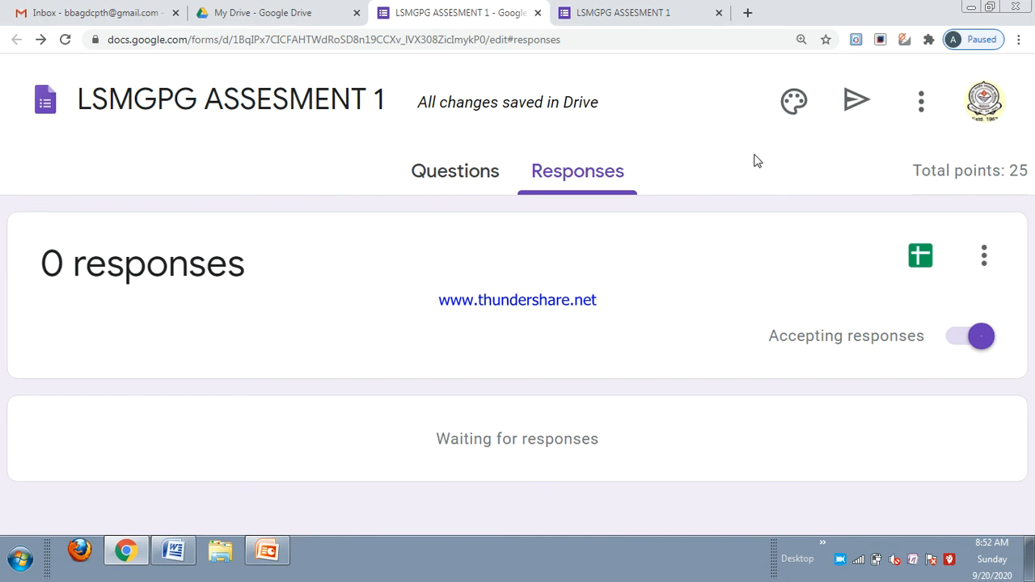
Return to the form's questions, check the options for sending the form by email, and close them without sending.
click(453, 176)
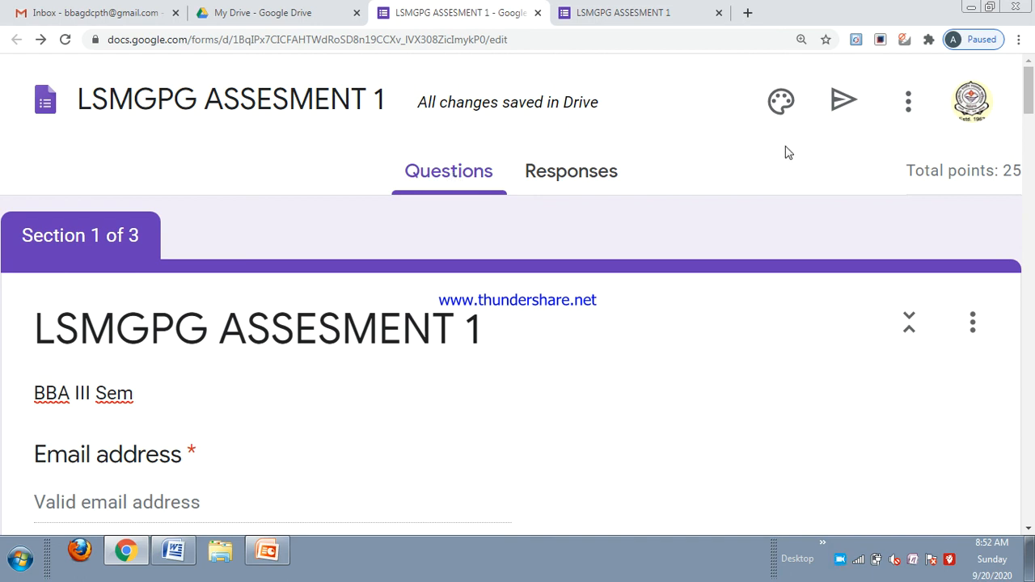
click(843, 101)
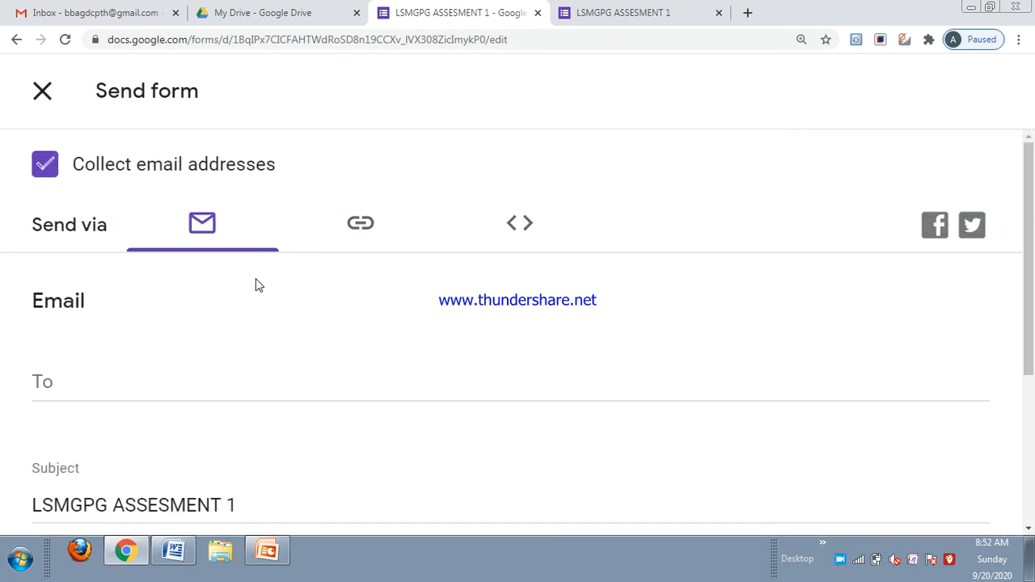
click(81, 377)
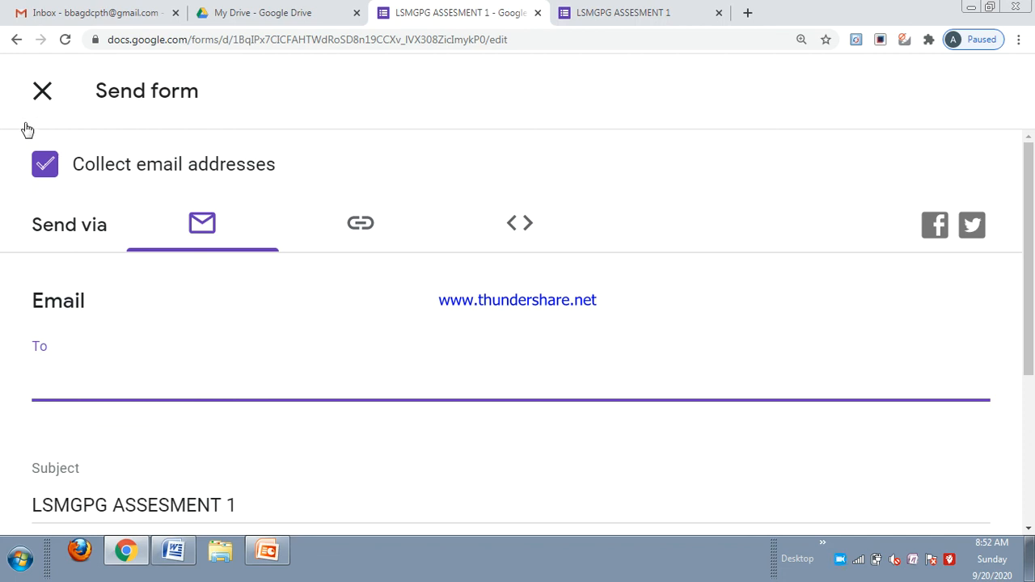
click(42, 92)
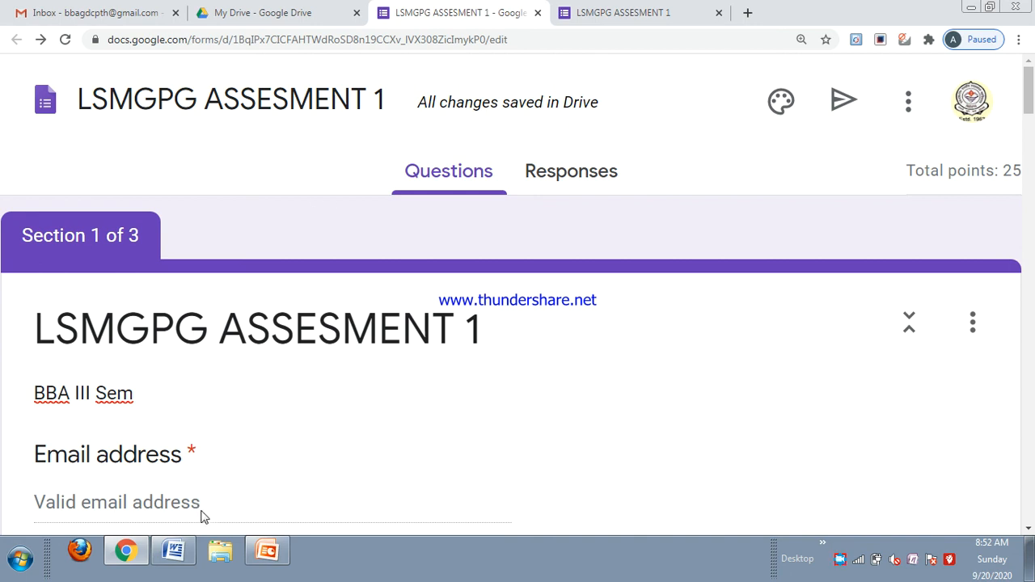
Switch to the PowerPoint presentation 2.pptx.
click(269, 552)
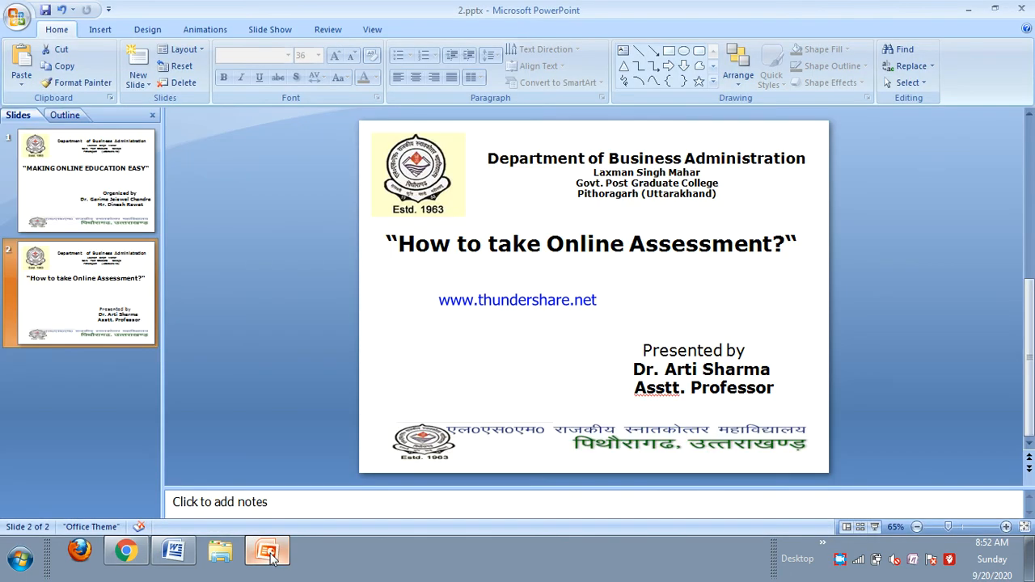